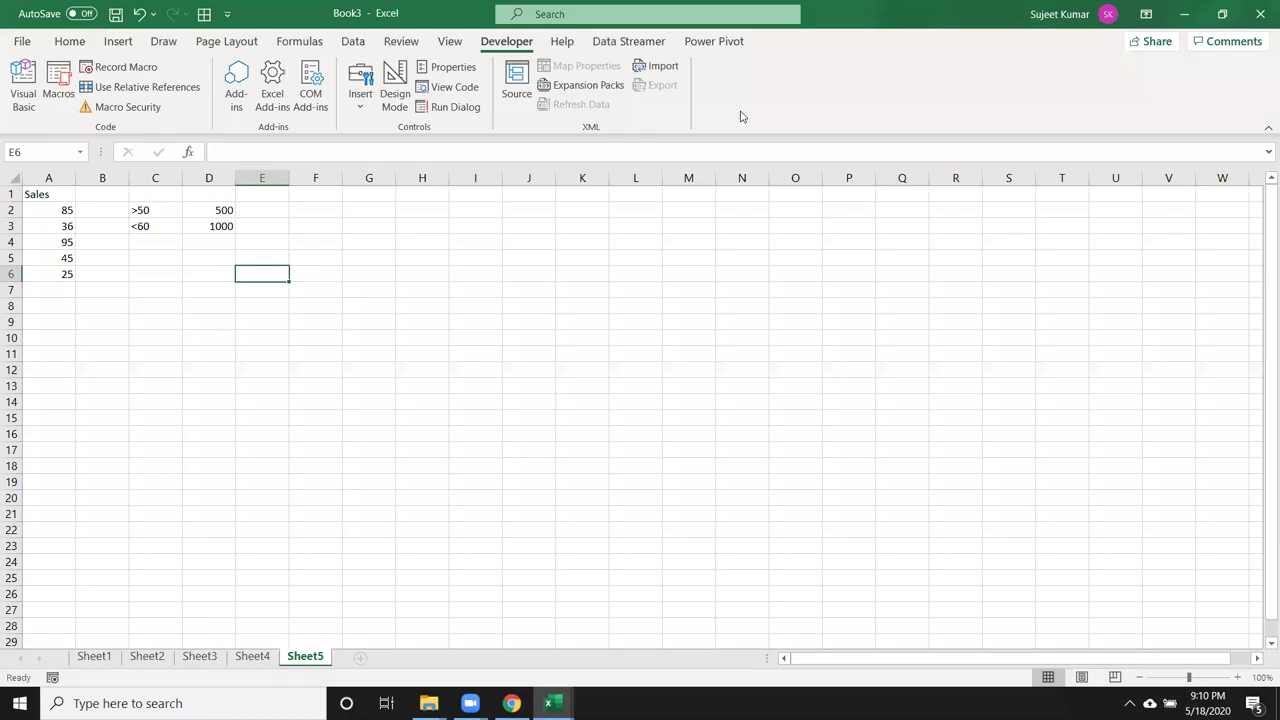
In the VBA editor, write a For i = 2 To 6 … Next i loop inside macro rr.
left_click(206, 301)
left_click(105, 217)
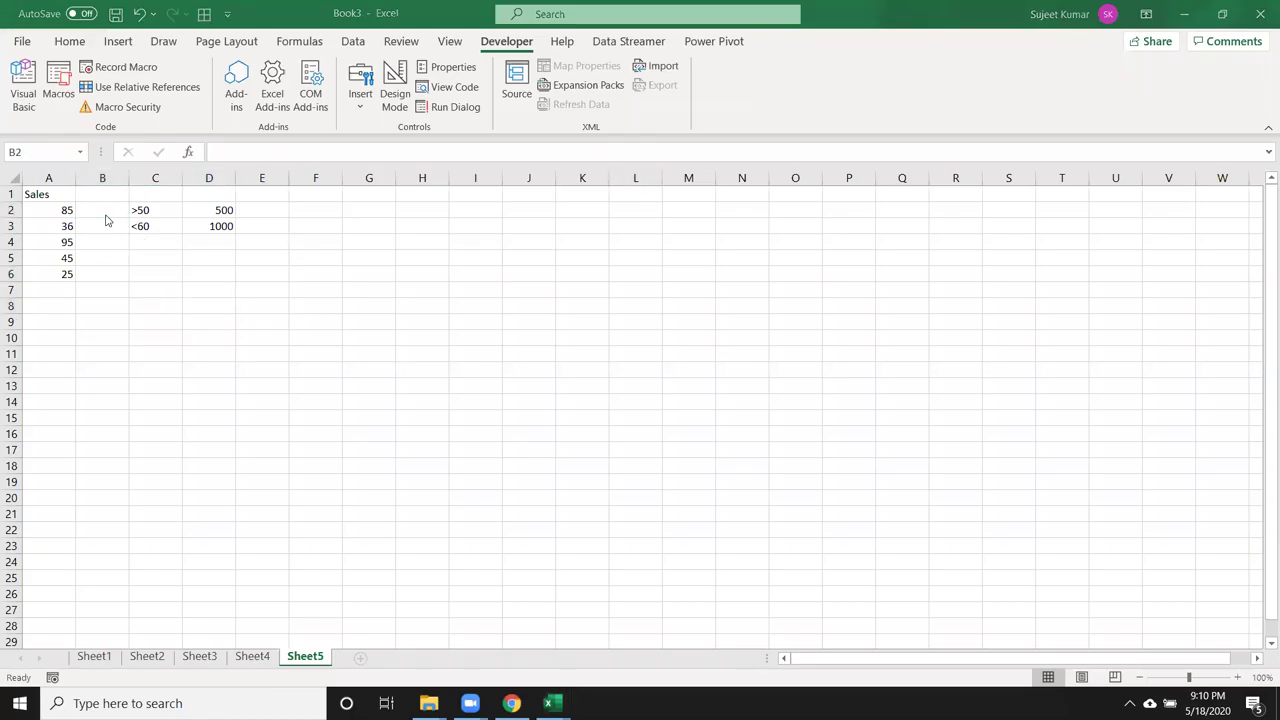
key("Return")
key("Up")
key("Up")
type("for i = 2 to 6")
key("Return")
key("Return")
key("Return")
type("nexti")
key("Return")
Inside the loop, add If Range("a" & i).Value <= 60 Then.
key("Up")
key("Up")
key("Return")
key("Up")
key("Return")
key("Return")
key("Up")
key("Up")
key("Return")
key("Up")
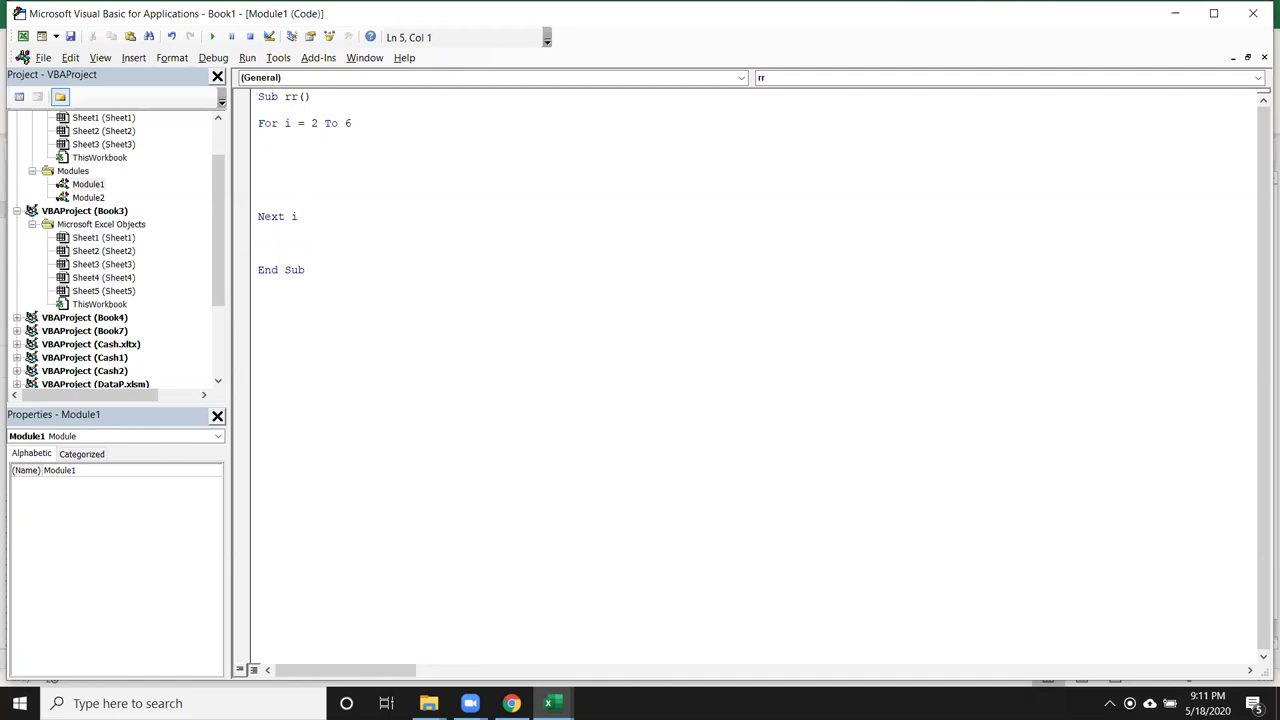
type("if range(\"")
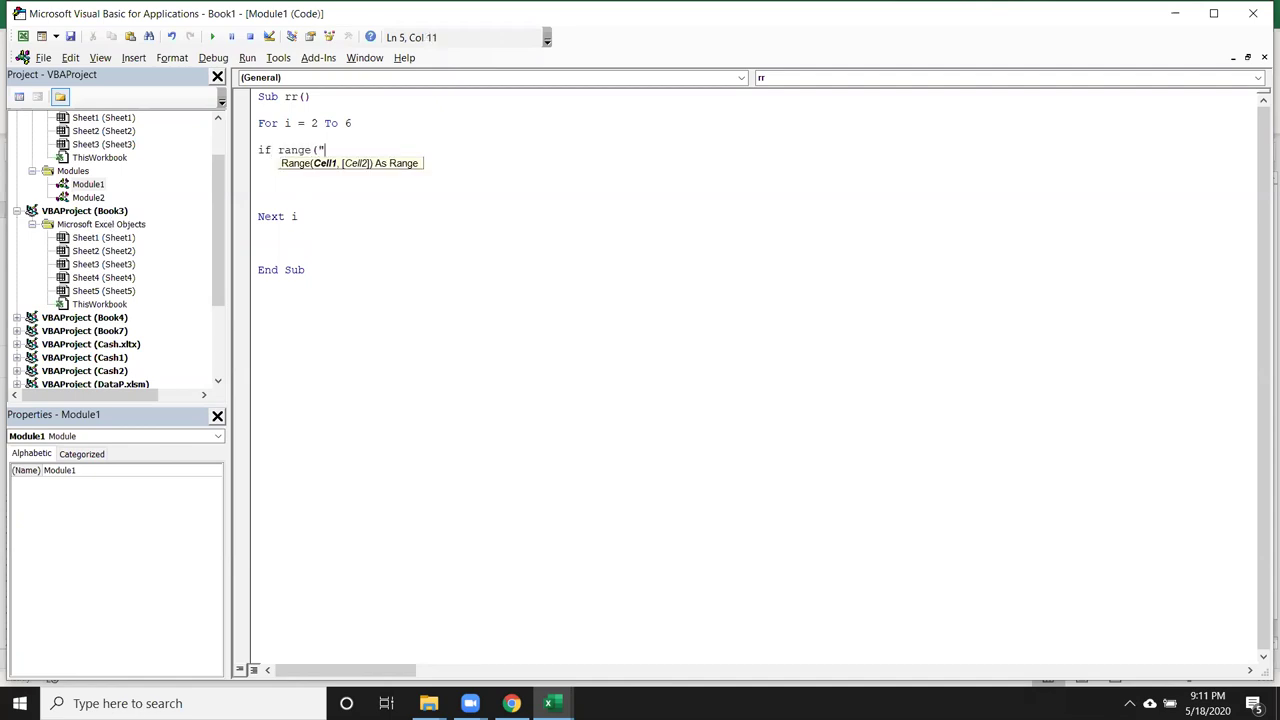
type("a\"& i)")
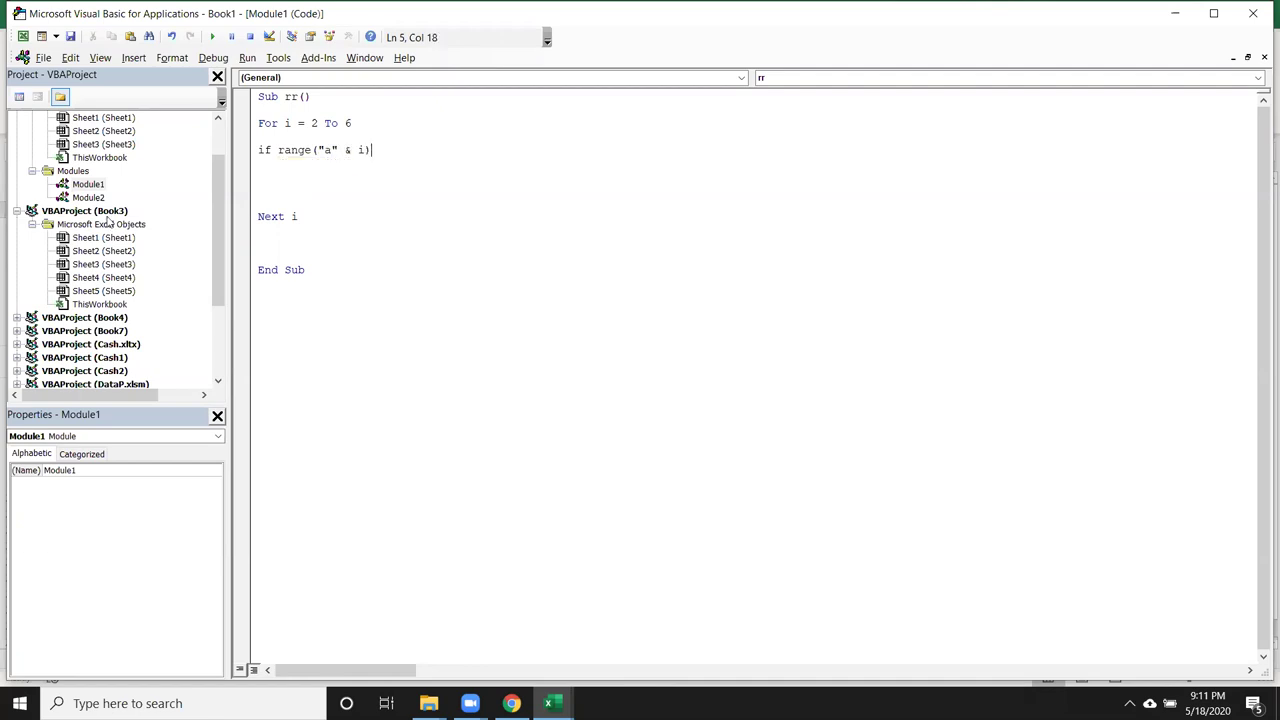
type(".v")
type(" <=60 then")
key("Return")
type("range(")
Under the If, set Range("C" & i).Value = 500, followed by an Else line.
key("BackSpace")
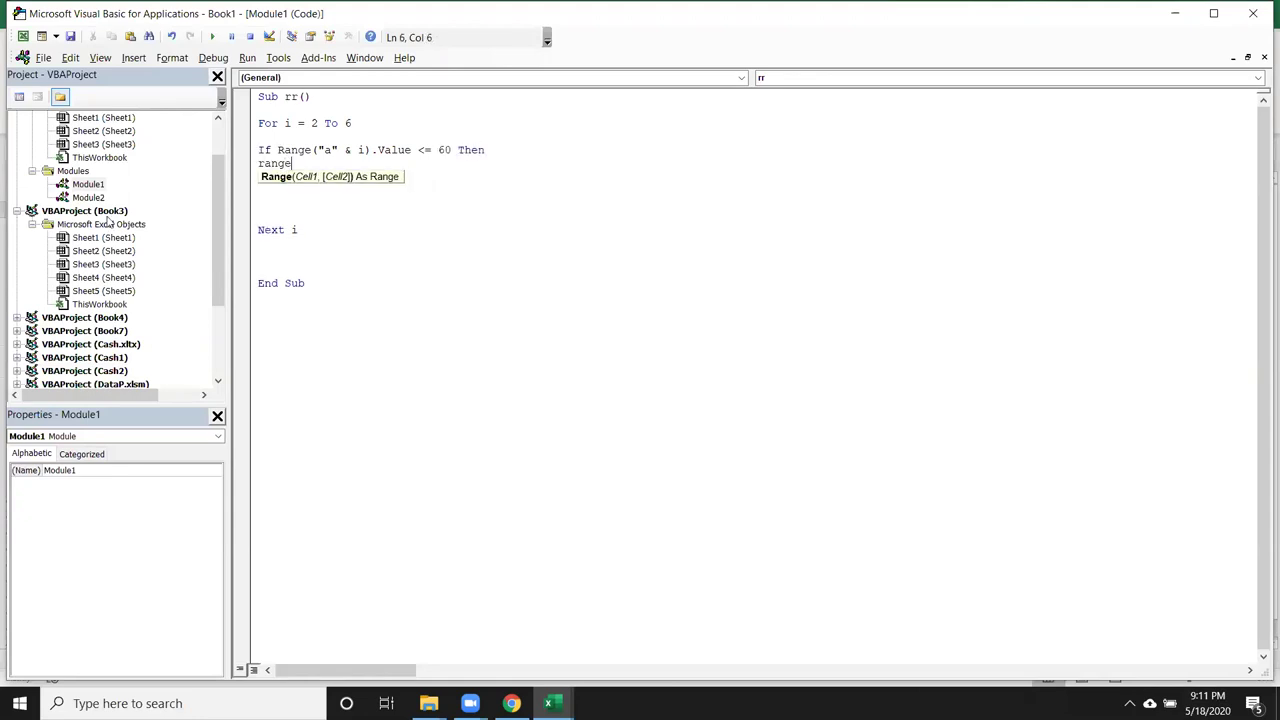
key("BackSpace")
key("BackSpace")
key("BackSpace")
key("BackSpace")
key("BackSpace")
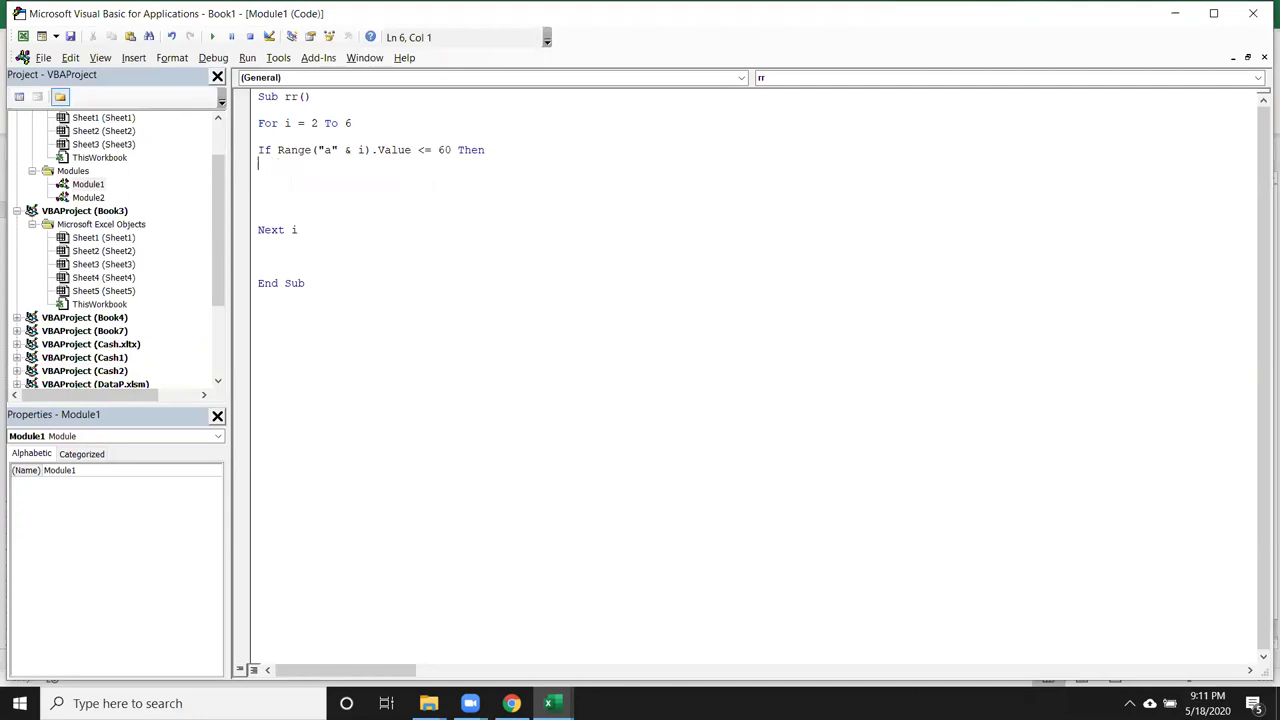
type("Range(\"C\"& ")
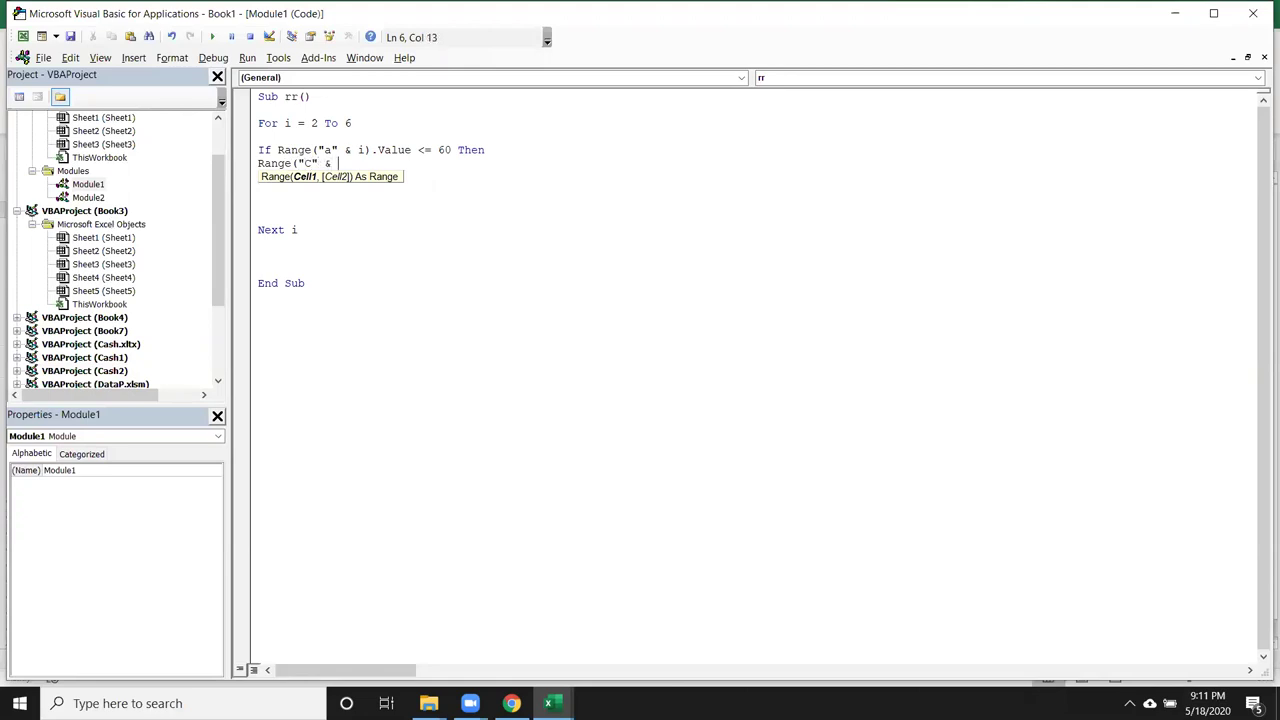
type("i)")
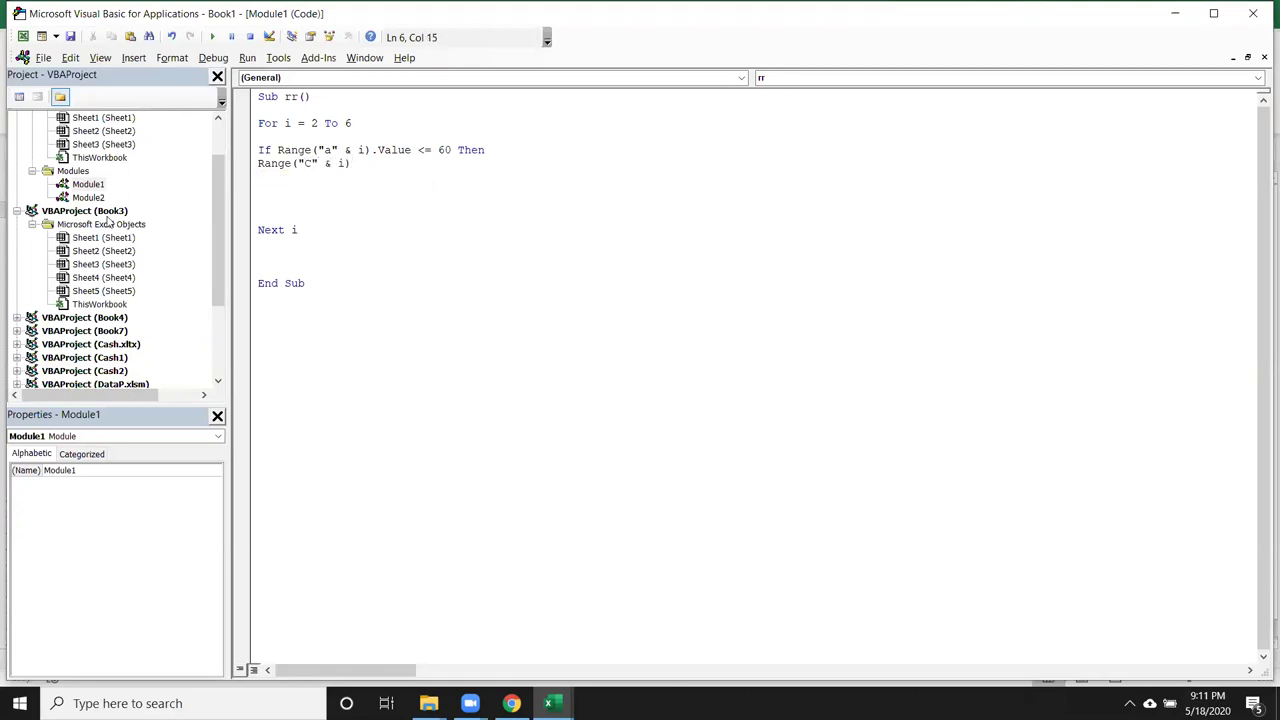
type(".v")
key("Tab")
type("=1000")
key("BackSpace")
key("BackSpace")
key("BackSpace")
key("BackSpace")
type("500")
key("Return")
type("else")
key("Return")
Under Else, set Range("C" & i).Value = 1000, close with End If, and return to Excel.
key("Up")
key("Up")
key("shift+End")
key("ctrl+c")
key("Down")
key("Down")
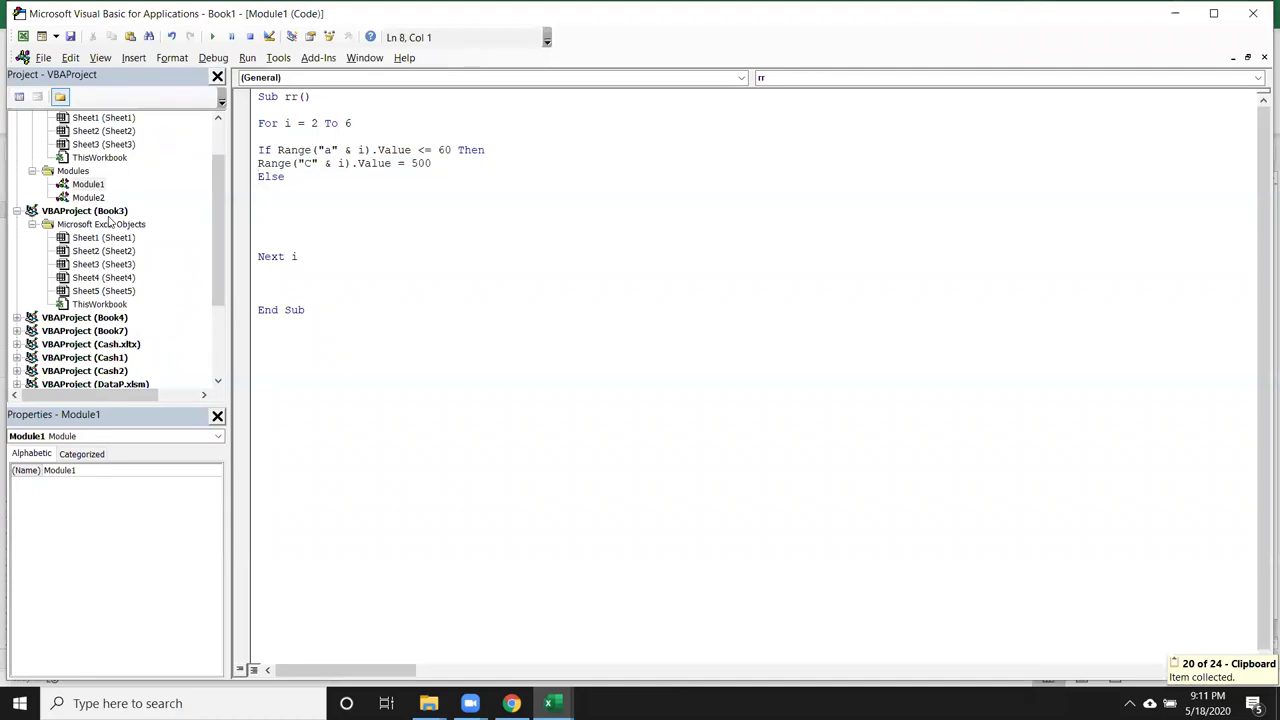
key("ctrl+v")
key("Return")
double_click(421, 190)
type("1000")
key("Return")
type("end if")
key("Return")
left_click(453, 258)
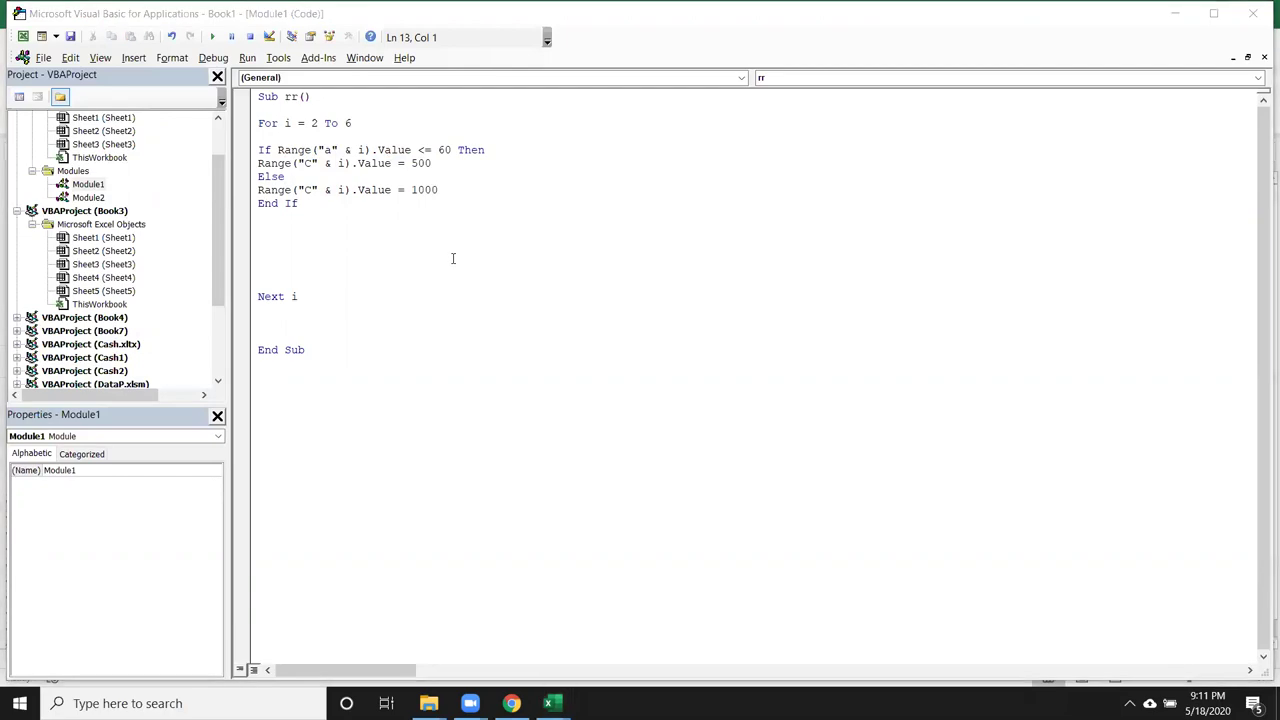
key("alt+Tab")
key("alt+Tab")
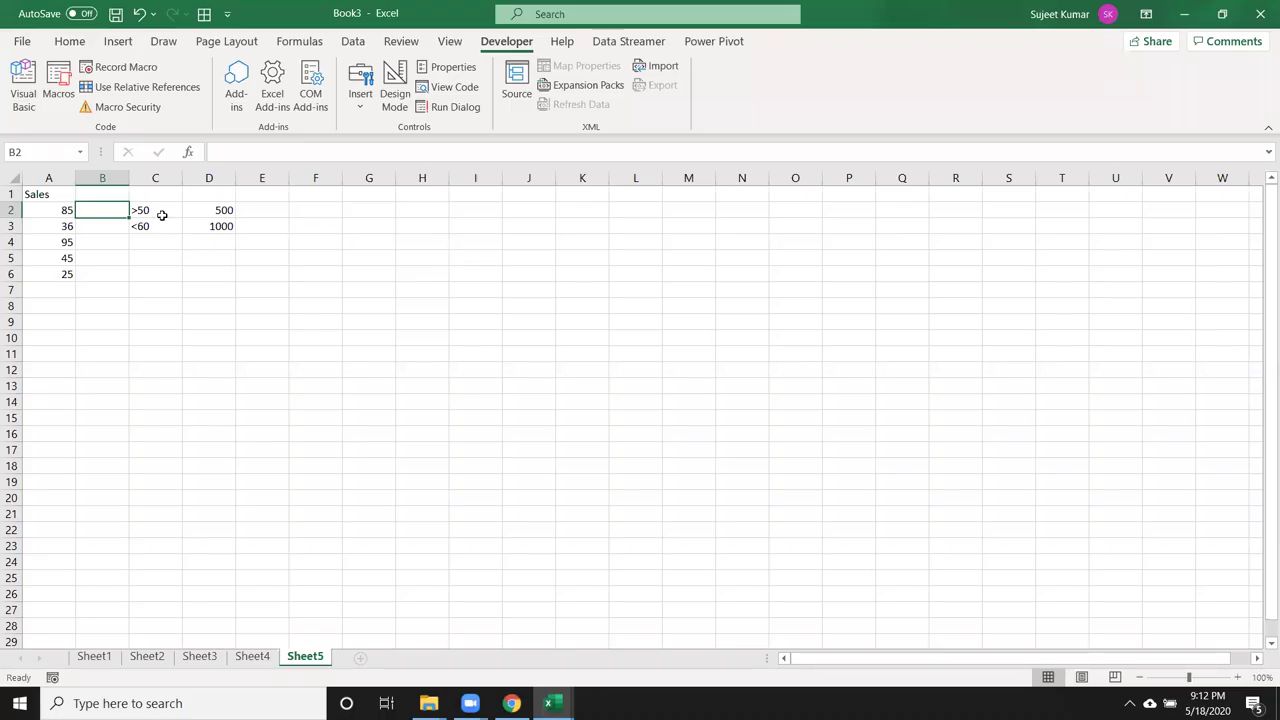
Replace the >50 label in C2 with 50-80, then return to the VBA editor.
left_click(161, 213)
left_click(168, 228)
key("Up")
key("Down")
key("Down")
key("Up")
key("Up")
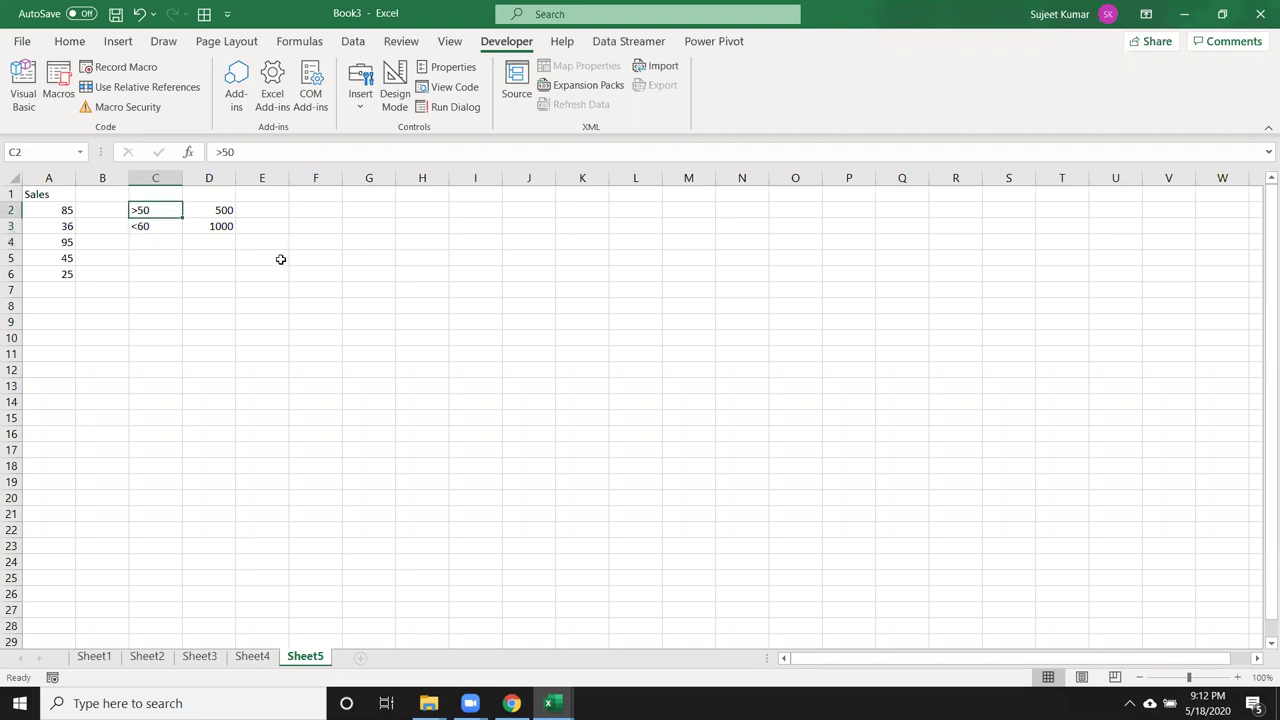
type("50-80")
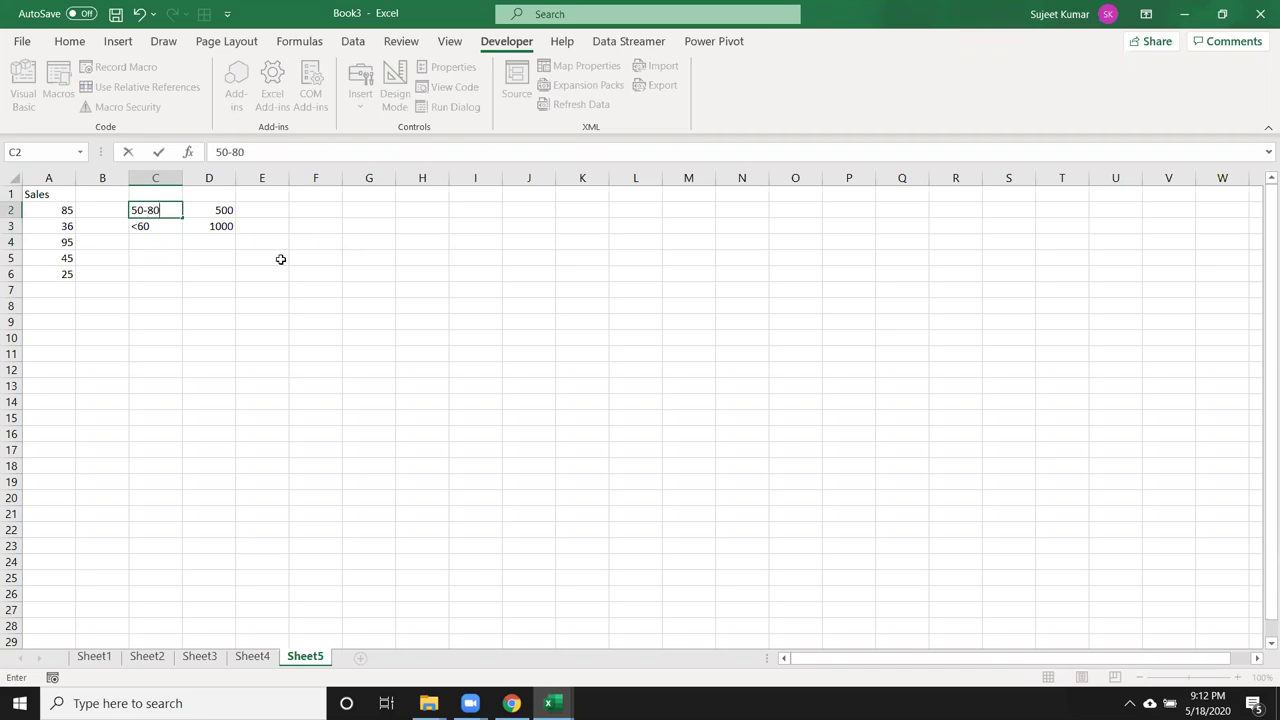
key("Return")
key("Up")
key("Right")
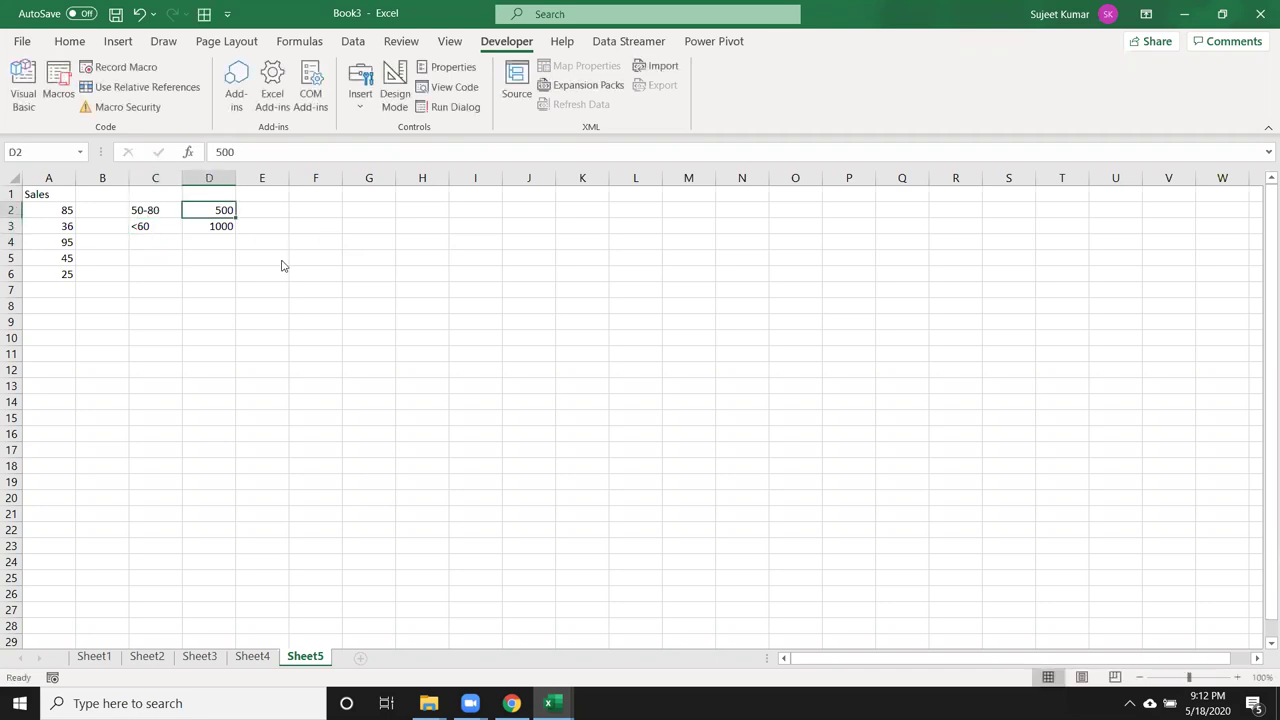
key("alt+Tab")
key("alt+Tab")
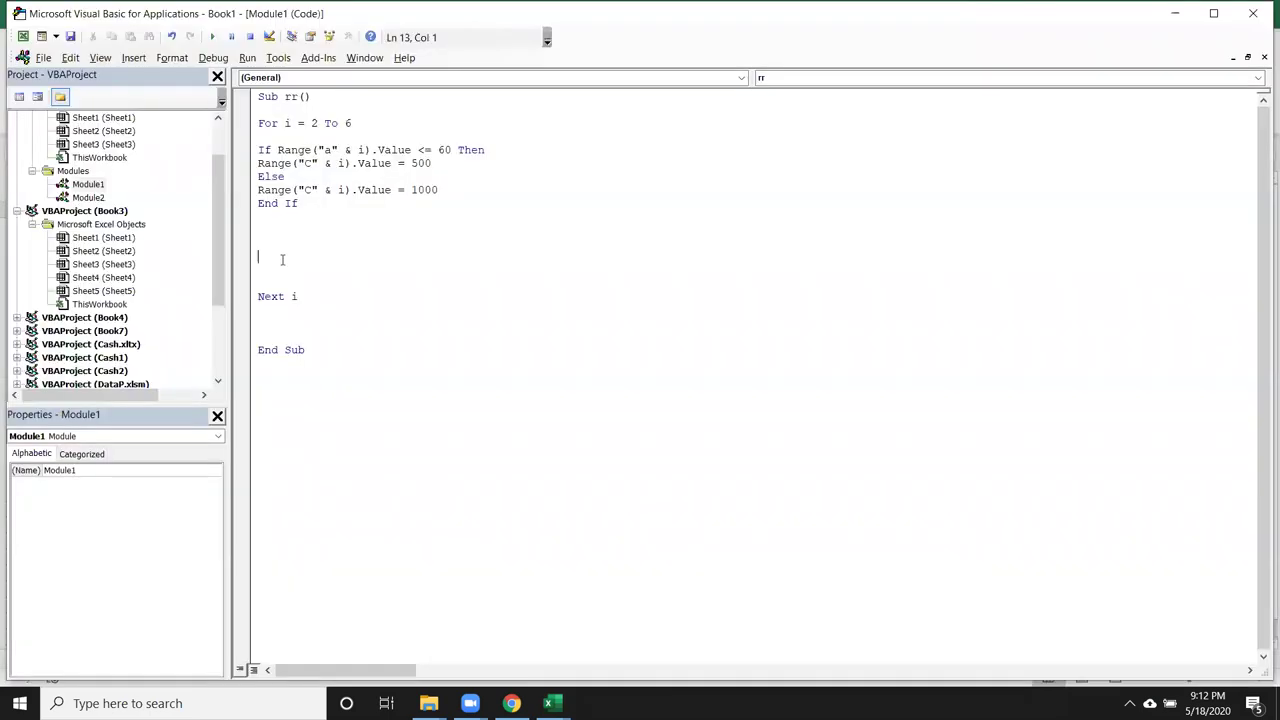
Insert a new If Range("A" & i).Value line above the 500 assignment.
left_click_drag(431, 163, 247, 164)
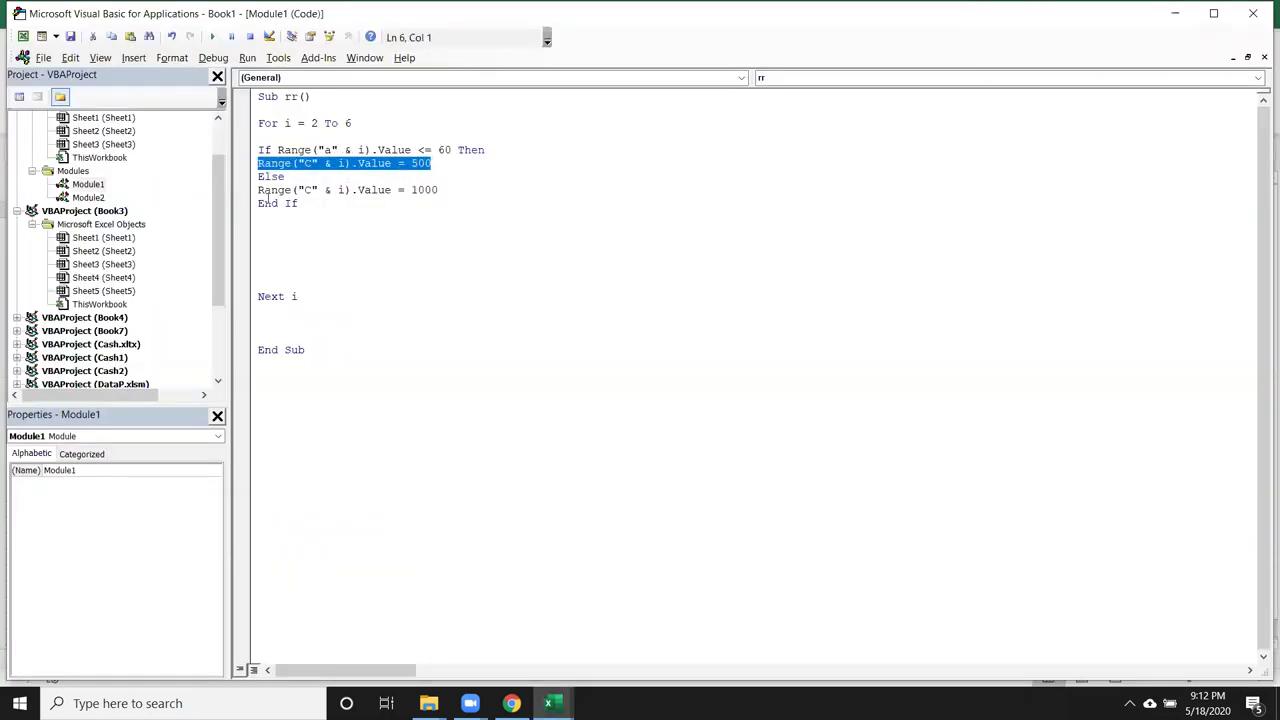
key("Down")
key("Down")
key("Down")
left_click(257, 163)
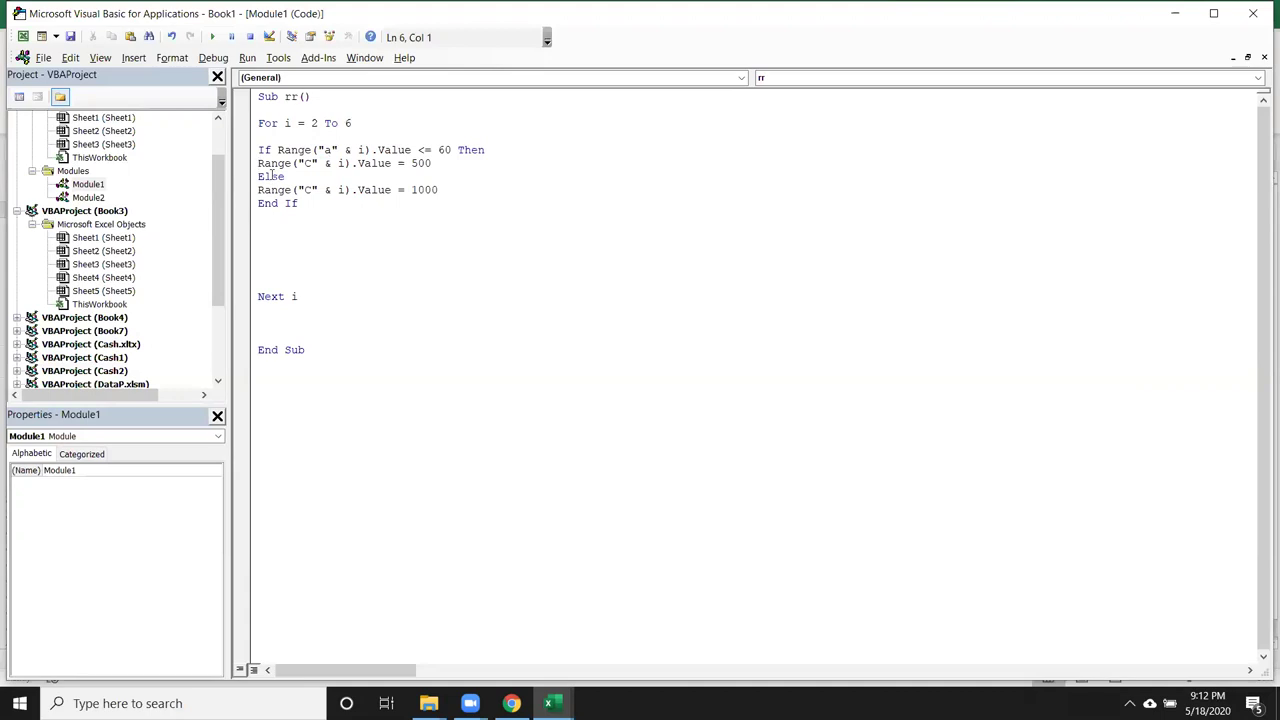
key("Return")
key("Return")
key("Down")
key("Return")
key("Return")
key("Return")
key("Up")
key("Up")
key("Up")
key("Up")
key("Up")
type("f ra")
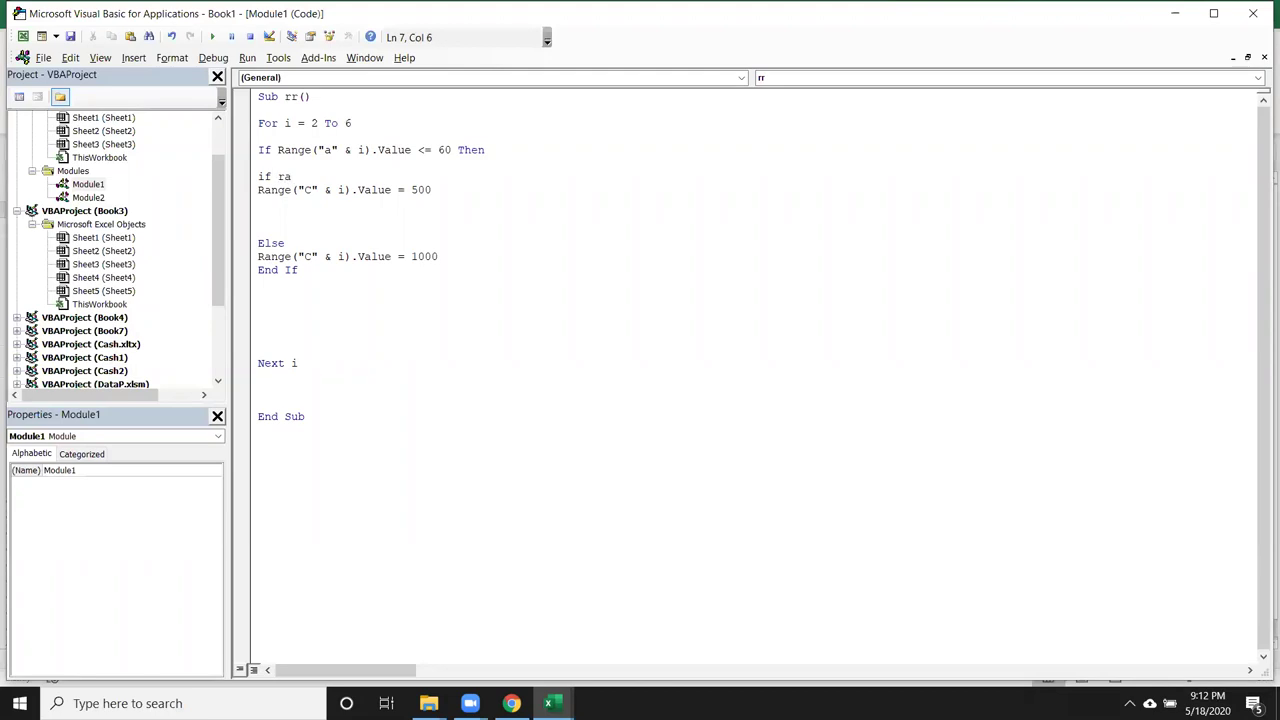
type("nge")
type("(\"")
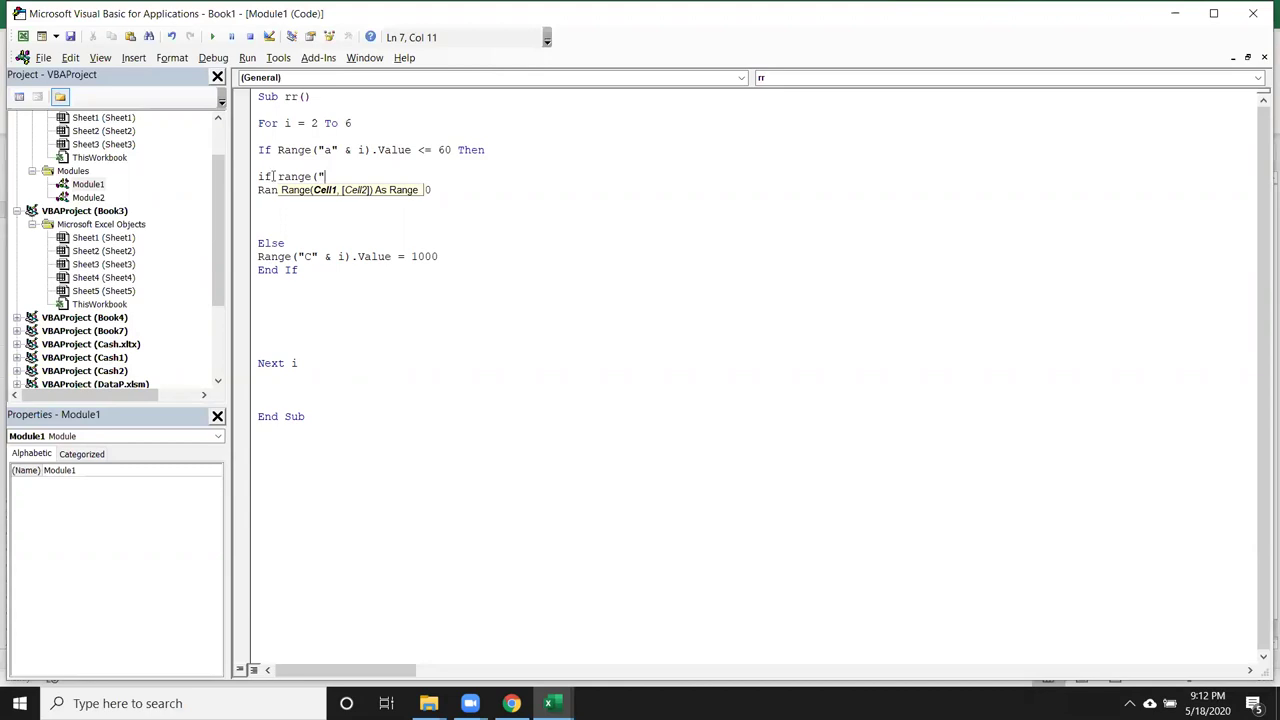
type("A\"")
type("&i).va")
key("Tab")
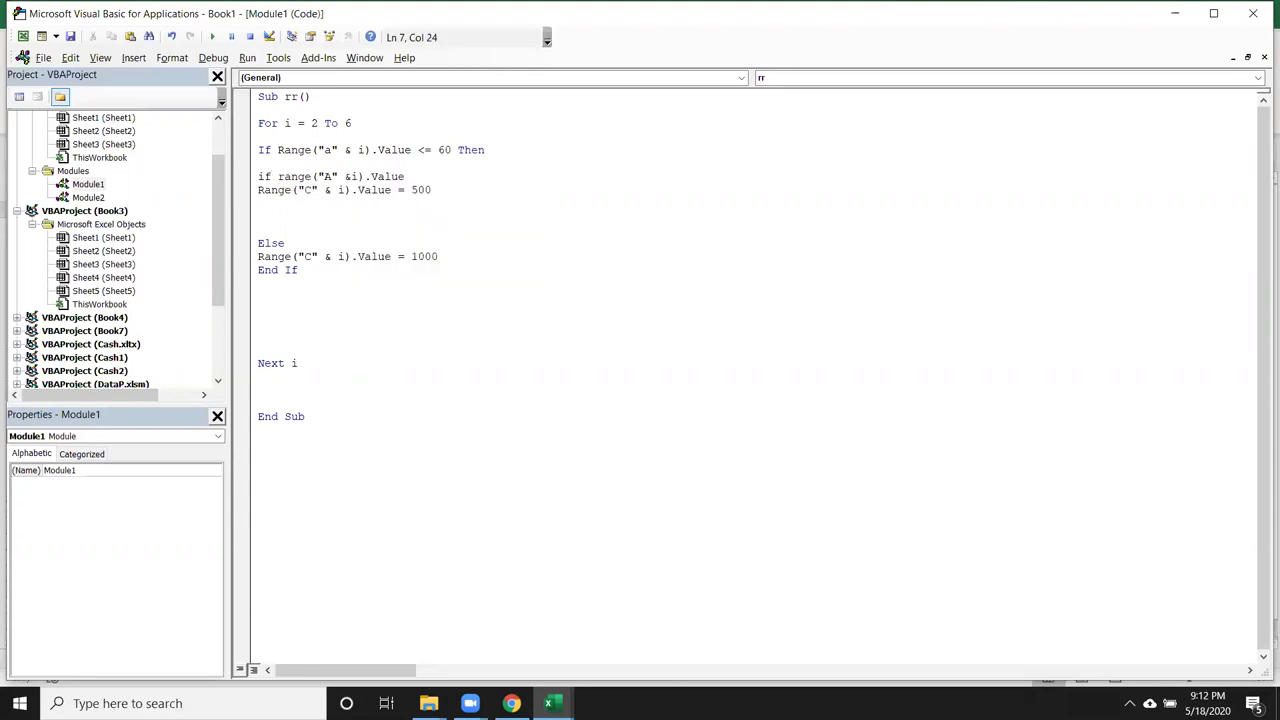
Change the first test to >= 60 and finish the inner condition as <= 80 Then.
left_click(420, 150)
key("Return")
left_click(424, 150)
key("BackSpace")
type(">")
left_click(434, 178)
left_click(432, 190)
left_click(432, 177)
type("<= 80 Then")
key("Return")
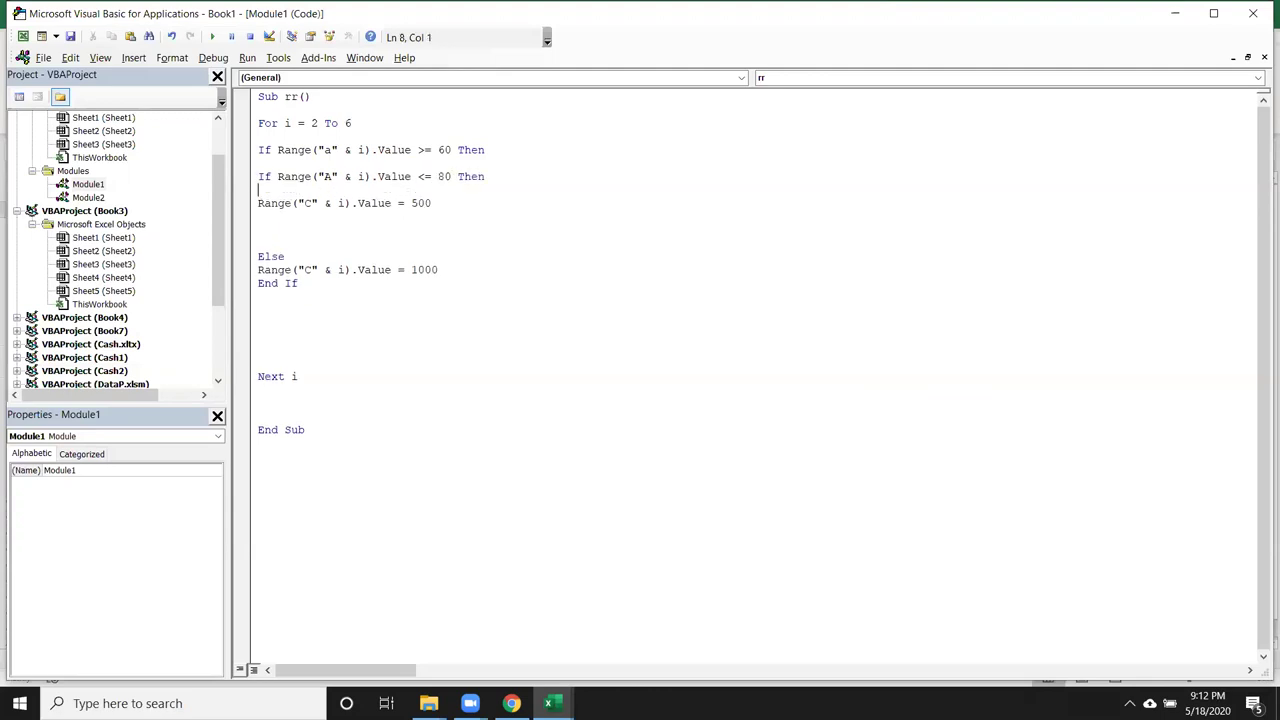
key("Delete")
Give the inner If an Else assigning 1000 and close it with End If.
key("Down")
type("end i")
key("BackSpace")
key("BackSpace")
key("BackSpace")
key("BackSpace")
type("lse")
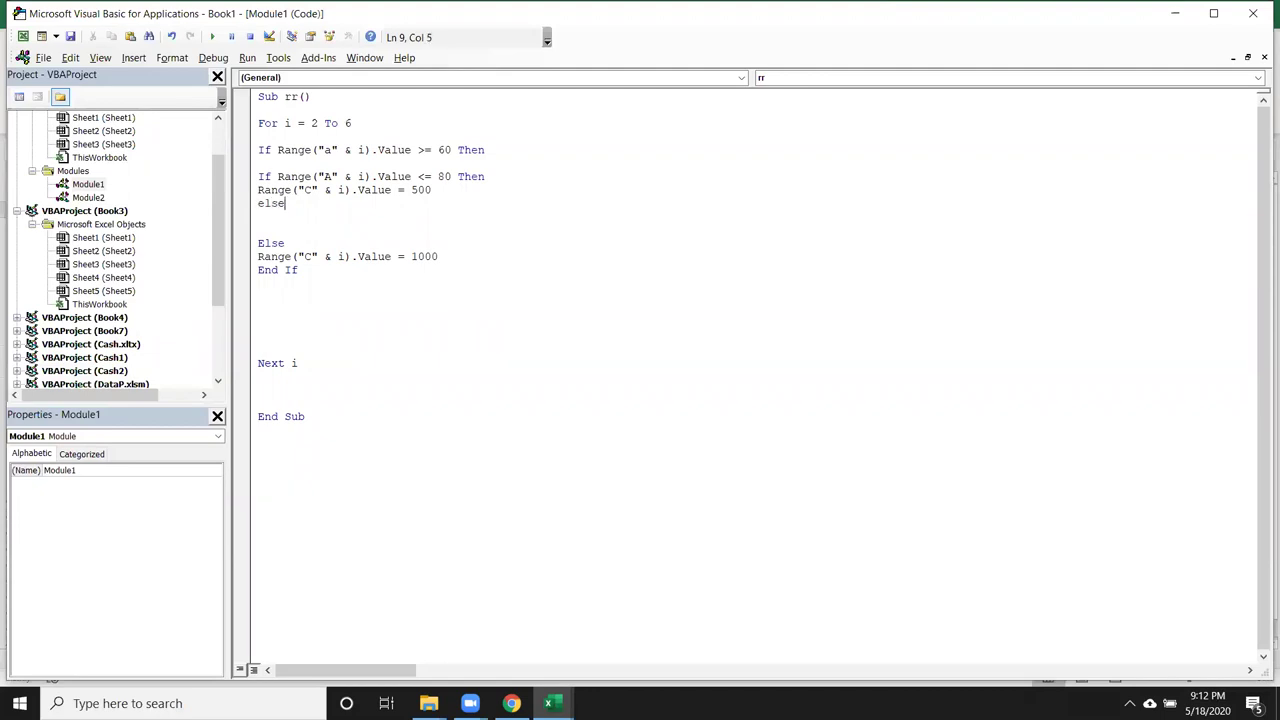
key("Return")
key("Down")
key("Down")
key("Down")
key("Down")
key("shift+Down")
key("ctrl+c")
key("Up")
key("Up")
key("Up")
key("Up")
key("Up")
key("ctrl+v")
type("end if")
key("Return")
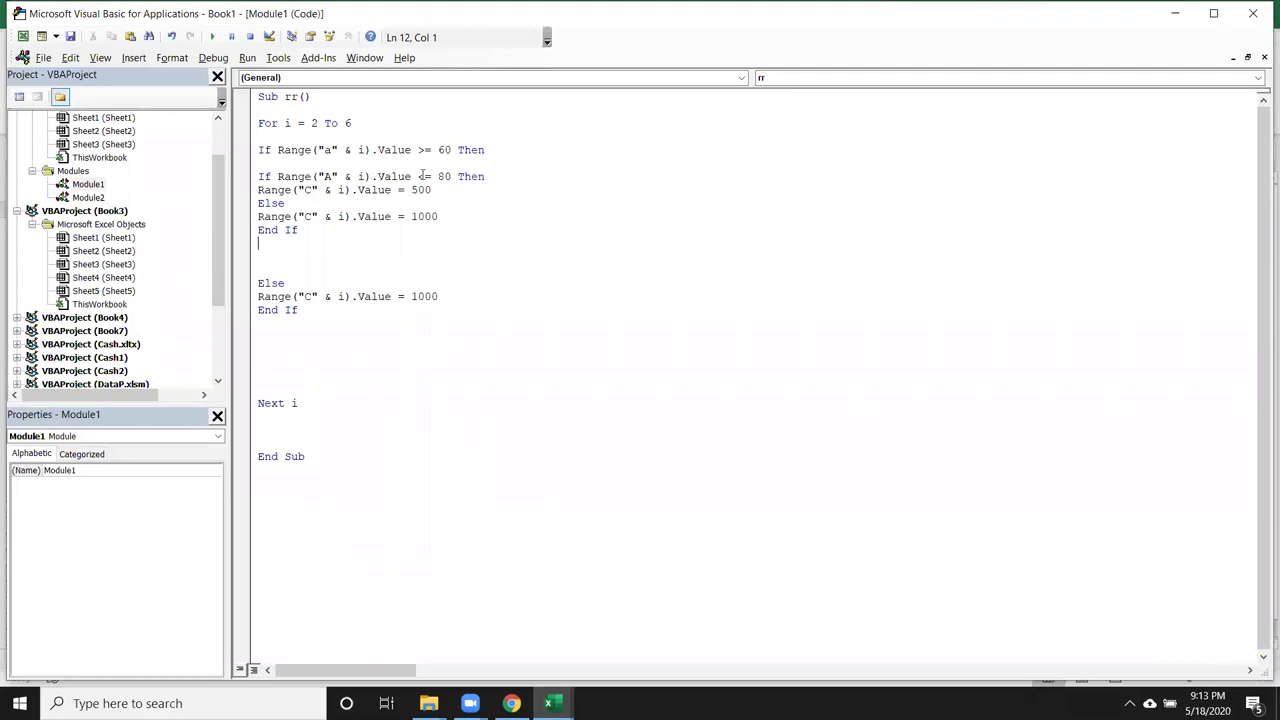
Insert blank lines around the 500, Else and 1000 statements of the nested If.
key("Up")
key("Up")
key("Up")
key("Up")
key("shift+Down")
key("shift+Down")
key("shift+Down")
key("shift+Down")
key("shift+Down")
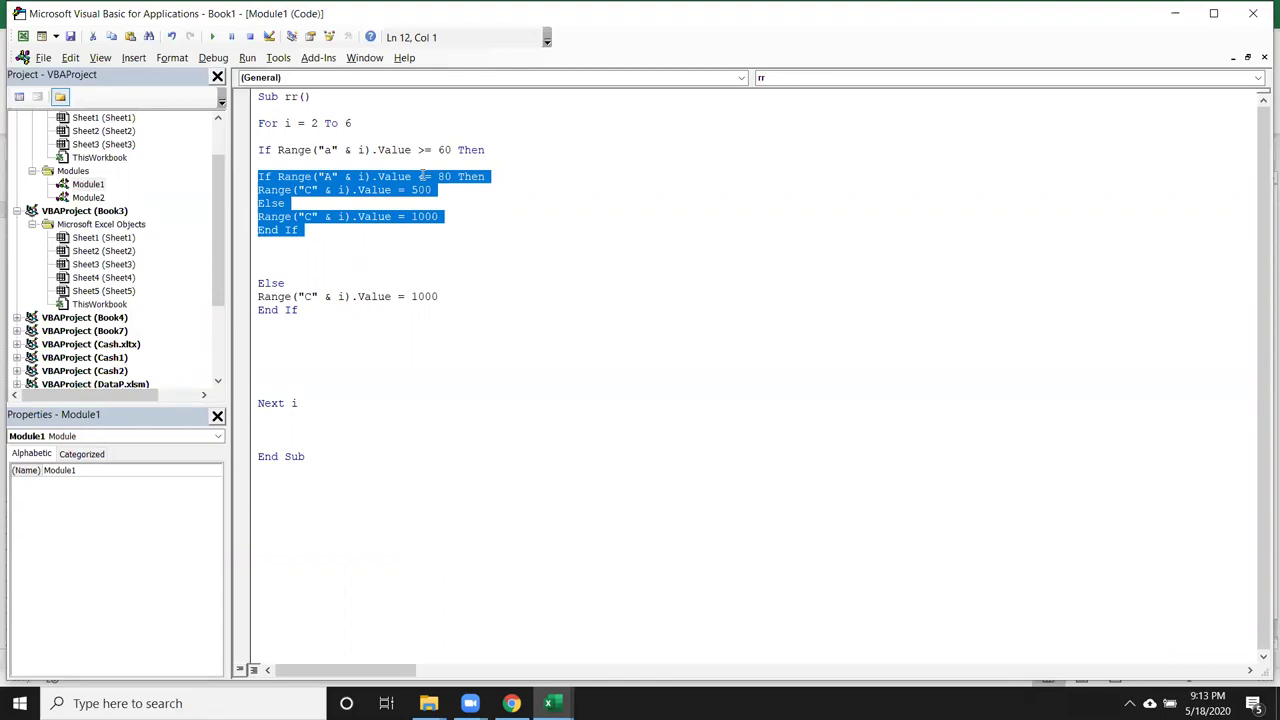
key("Right")
key("Up")
key("Up")
key("Up")
key("Up")
key("Return")
key("Return")
key("Down")
key("Return")
key("Return")
key("Return")
key("Up")
key("Up")
key("Up")
key("Up")
key("Up")
key("Up")
key("Down")
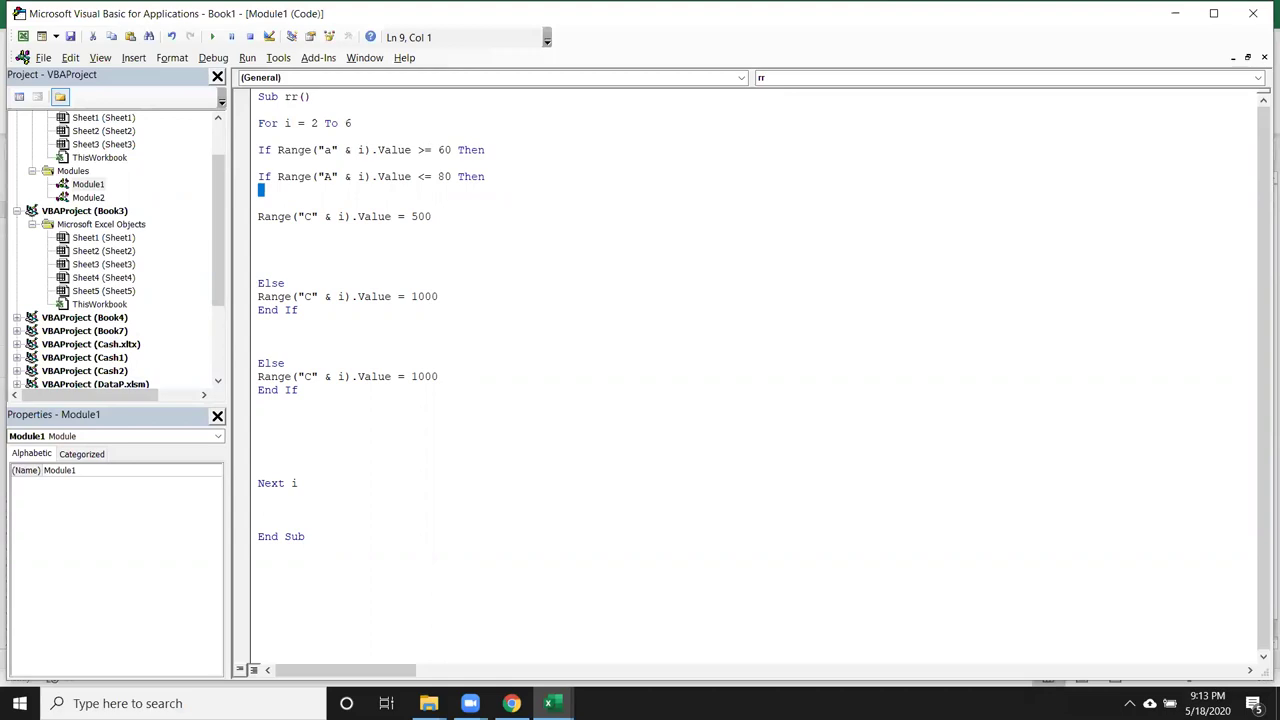
key("Down")
key("Down")
key("Down")
key("Down")
key("Down")
key("Down")
key("Down")
key("Return")
left_click(258, 296)
key("Up")
key("Up")
key("Up")
key("Up")
key("Up")
key("Up")
key("Up")
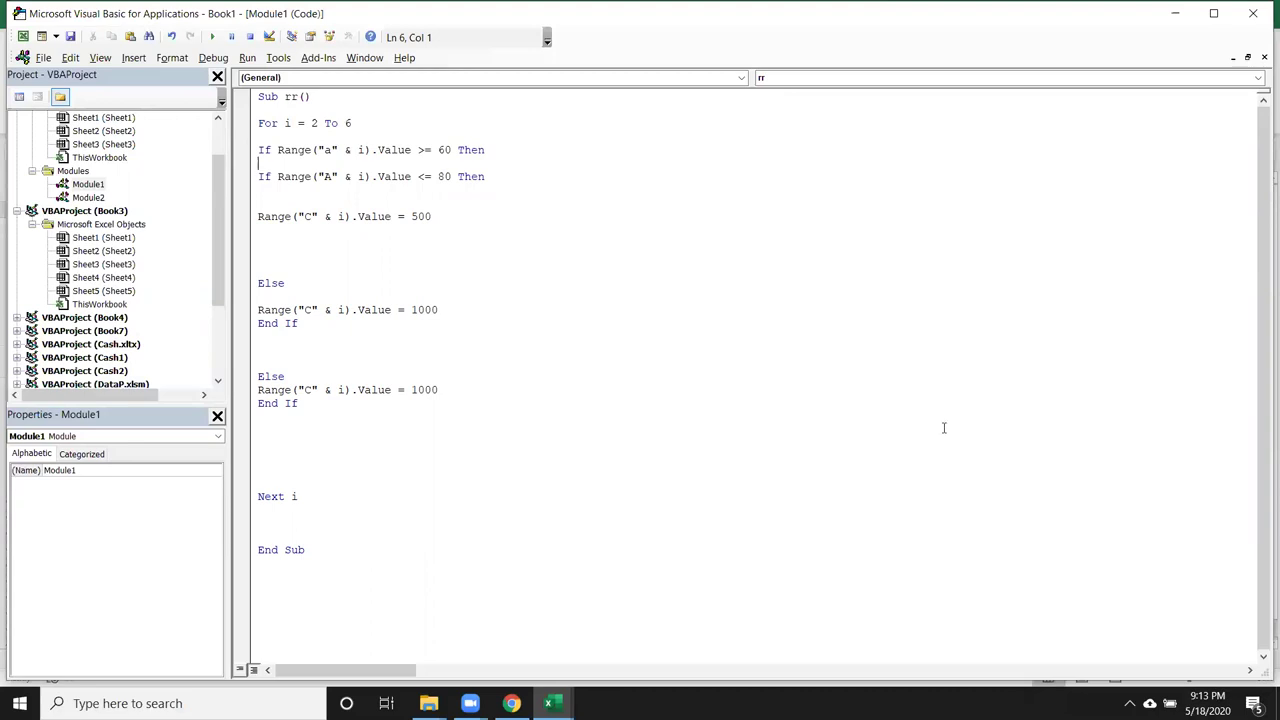
From Excel's recent files, open 'If condition test (1) (1) (1) (1) (1)'.
left_click(548, 703)
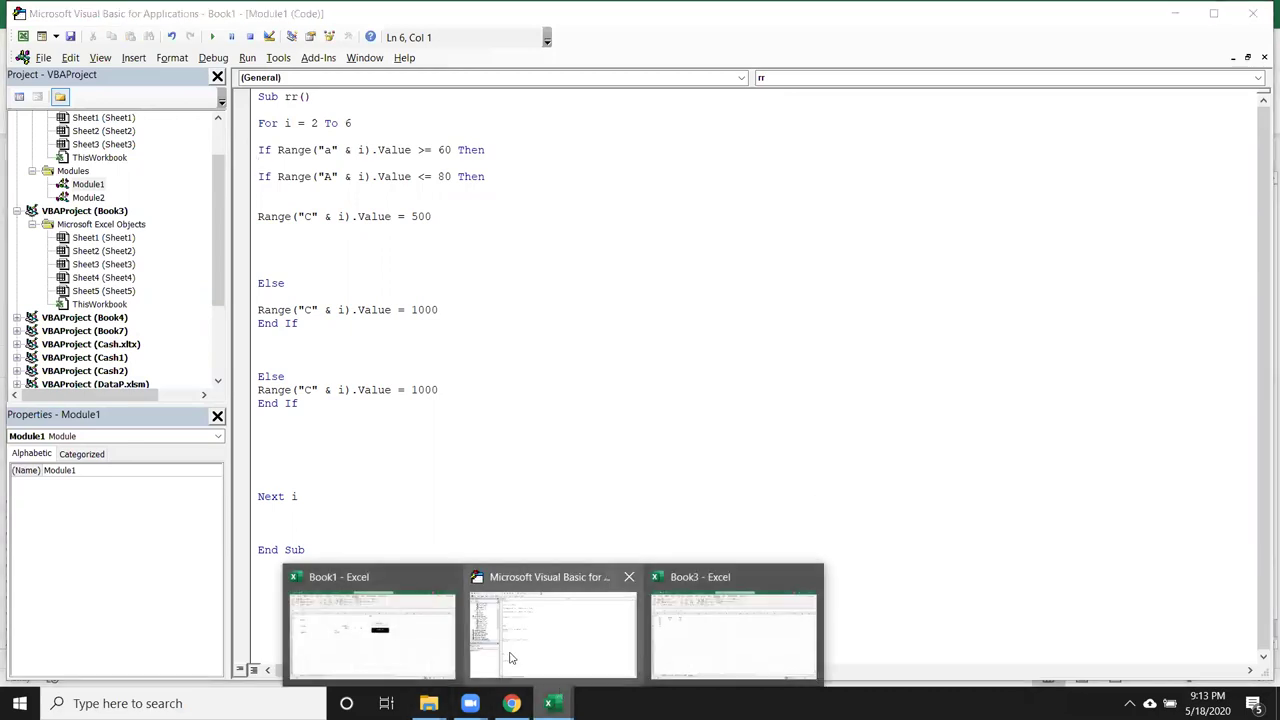
left_click(695, 654)
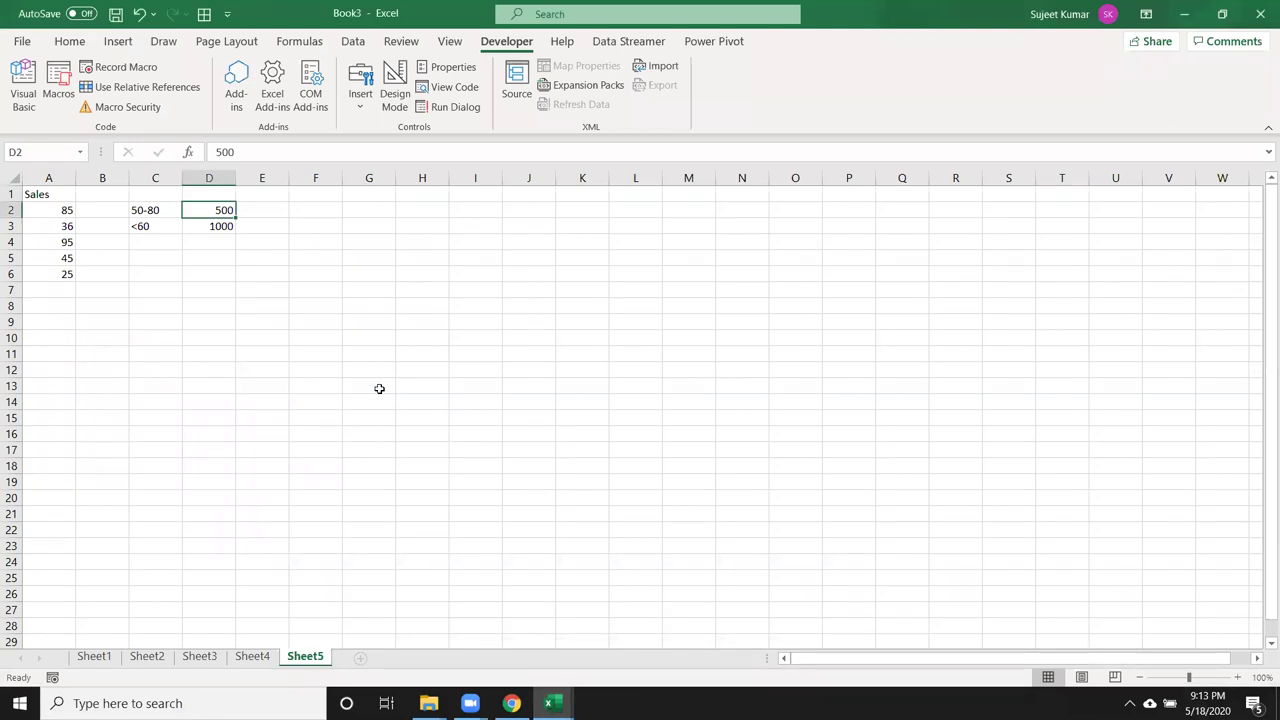
left_click(22, 41)
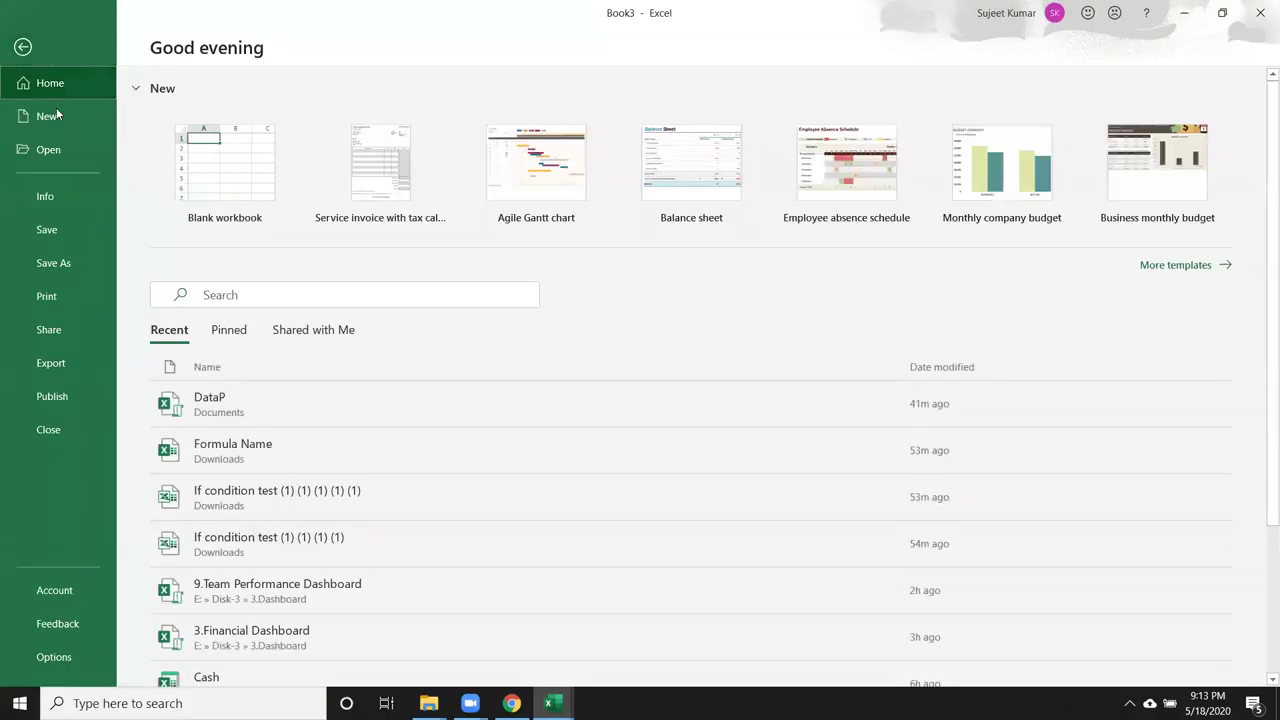
left_click(70, 159)
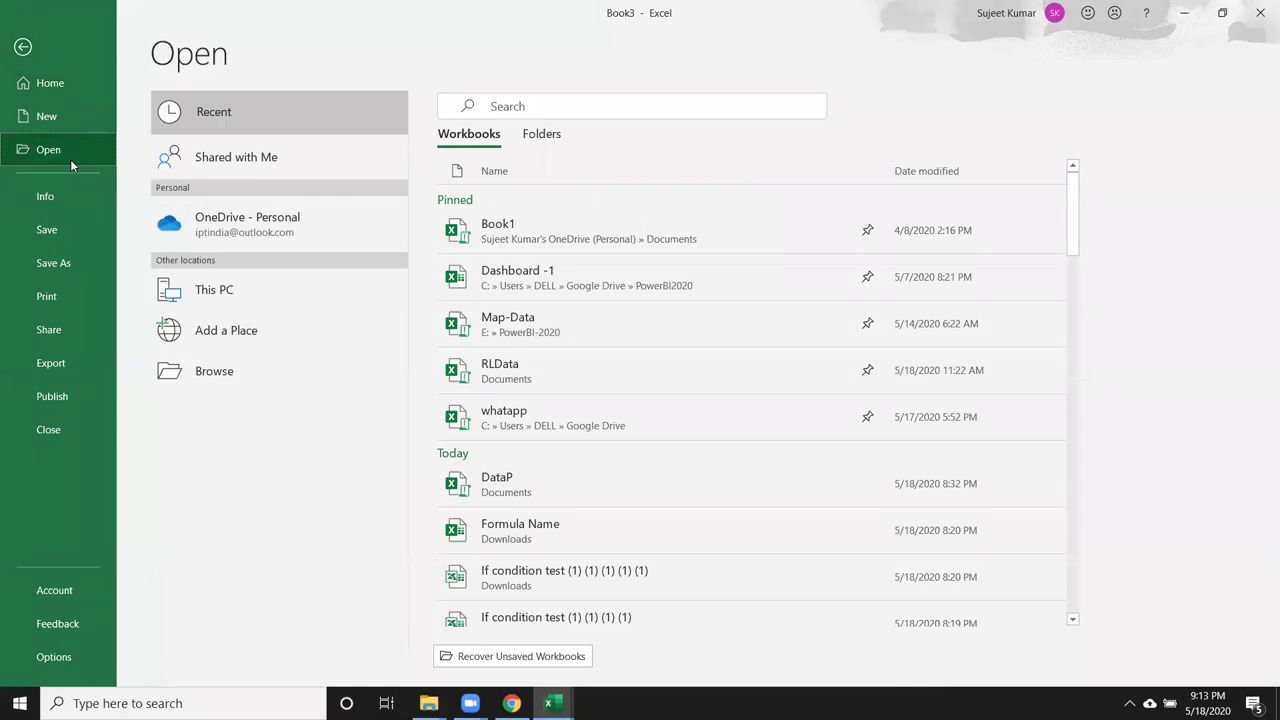
scroll(795, 468, "down", 2)
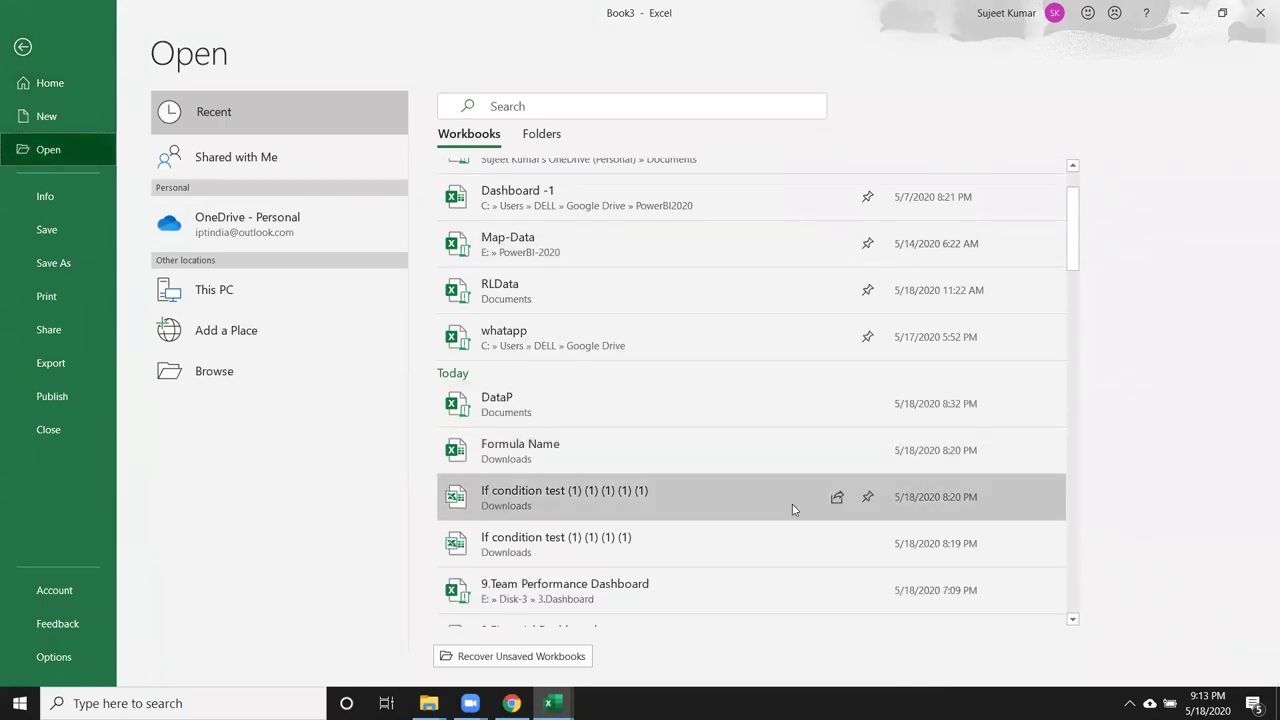
left_click(787, 506)
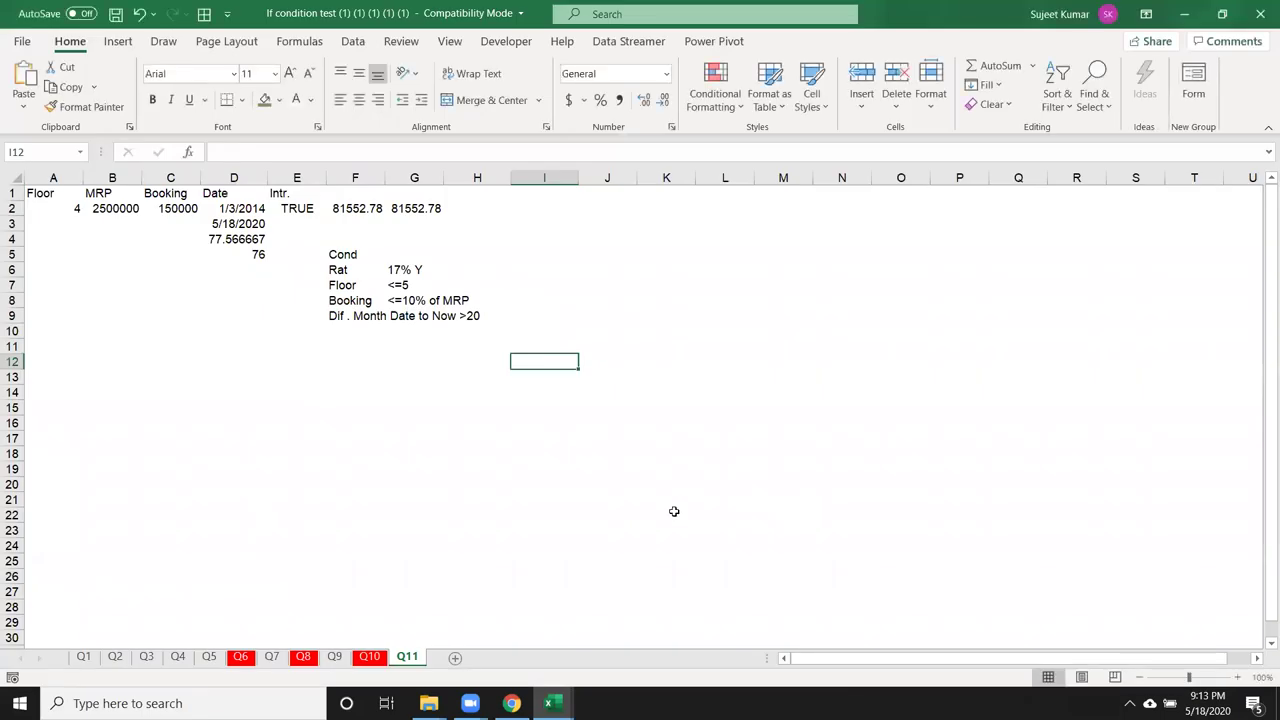
On Q1, clear the lower Comm formulas and the TRUE/FALSE helper values.
left_click(84, 658)
left_click(232, 530)
left_click_drag(44, 410, 200, 640)
left_click(290, 530)
left_click_drag(172, 378, 173, 515)
key("Delete")
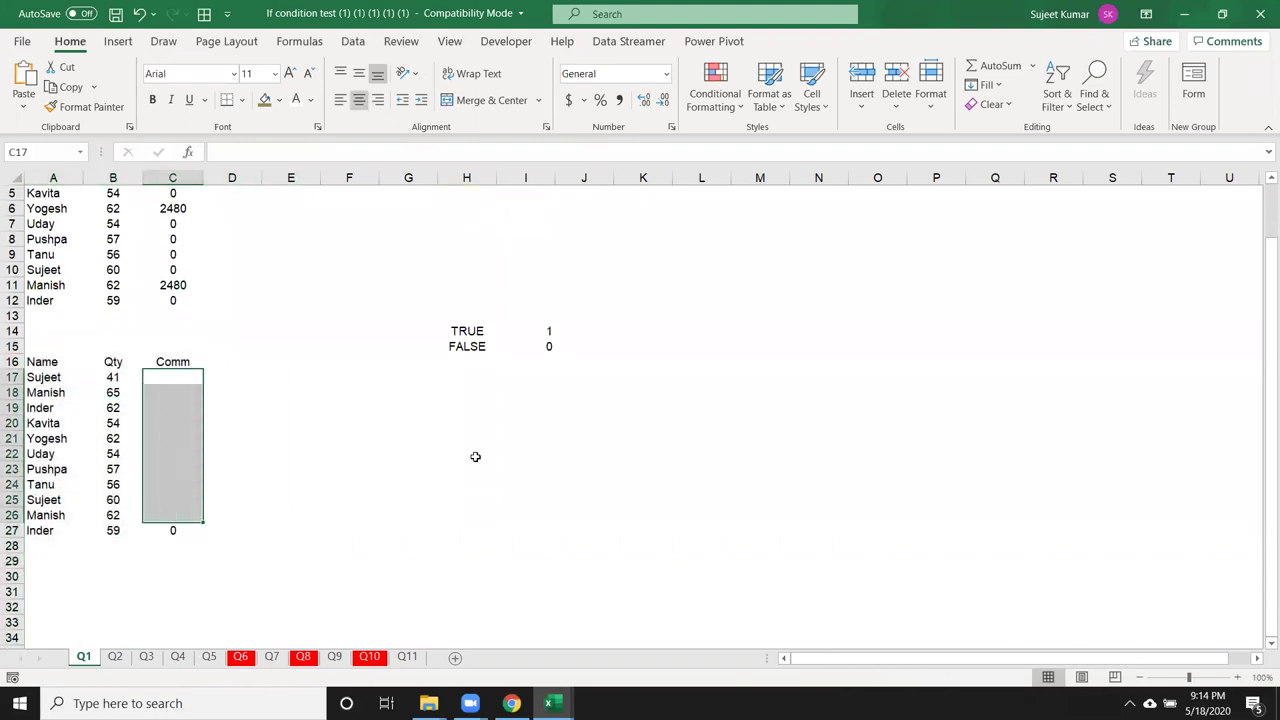
scroll(475, 457, "up", 2)
left_click_drag(430, 366, 534, 423)
key("Delete")
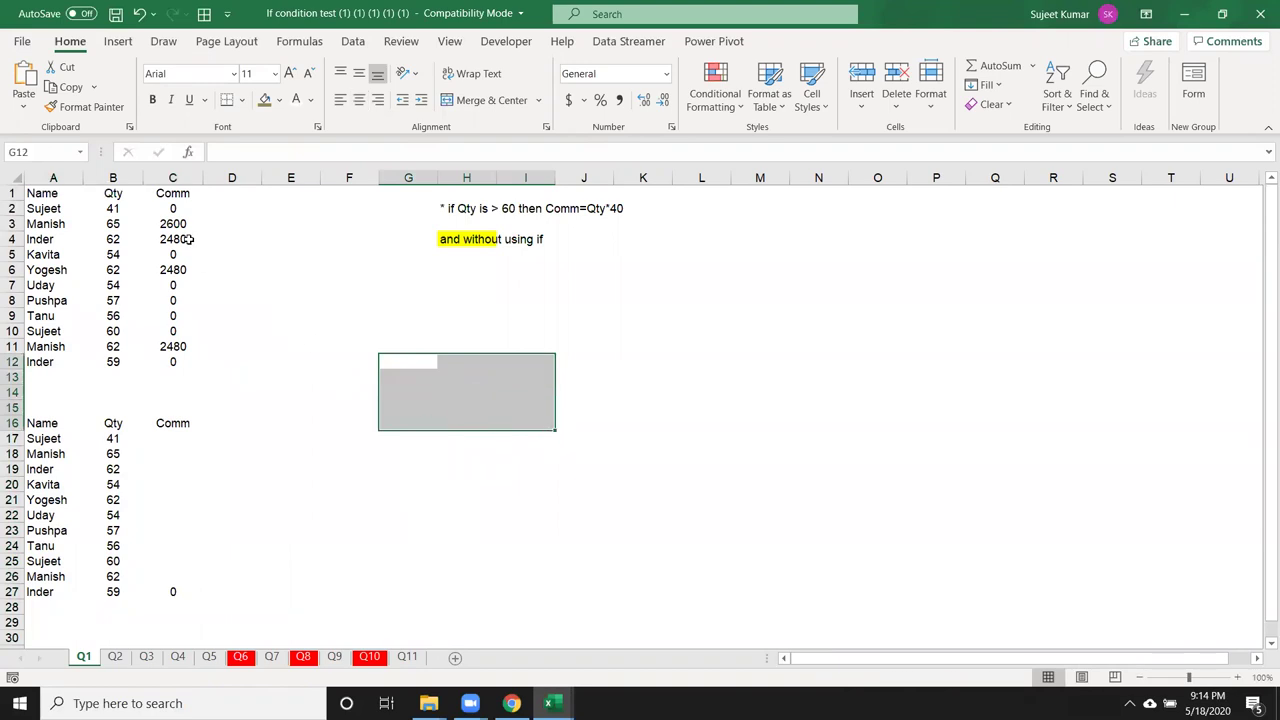
Check the IF formulas in C2 and C4, and clear the leftover formula in C27.
left_click_drag(175, 209, 173, 360)
left_click(245, 376)
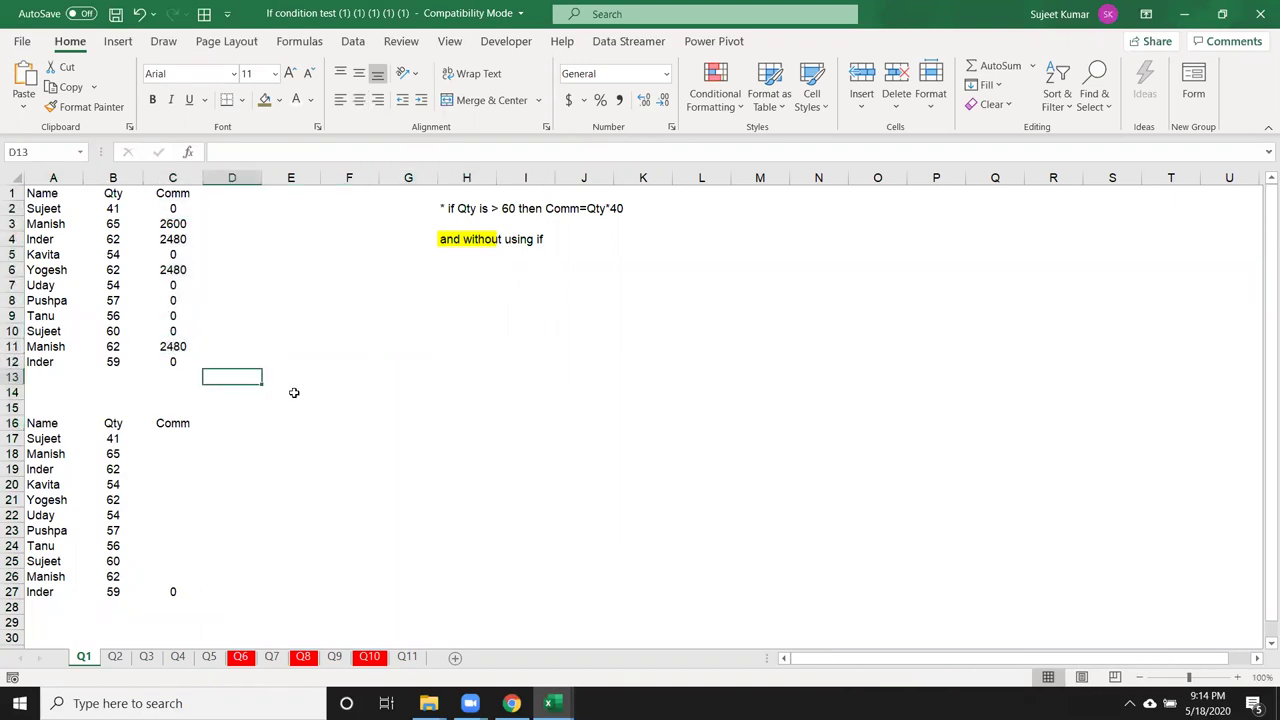
left_click(386, 404)
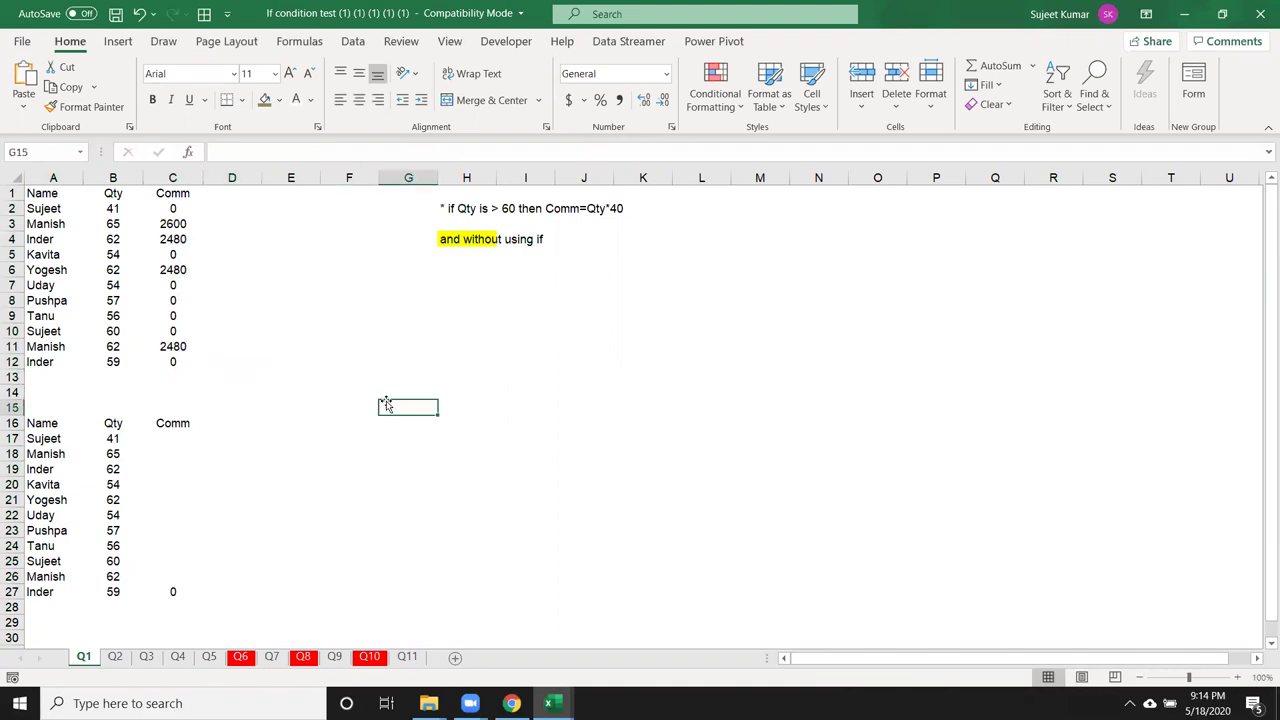
left_click(166, 207)
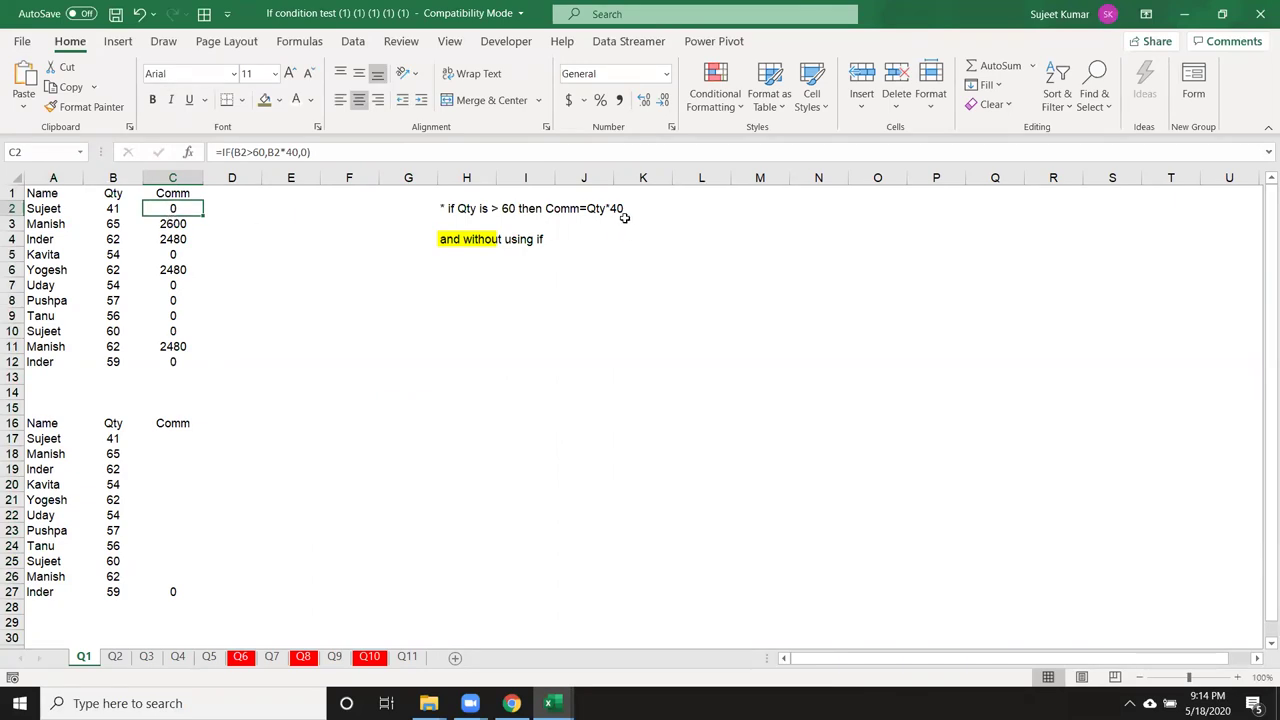
left_click(190, 244)
left_click_drag(174, 446, 164, 592)
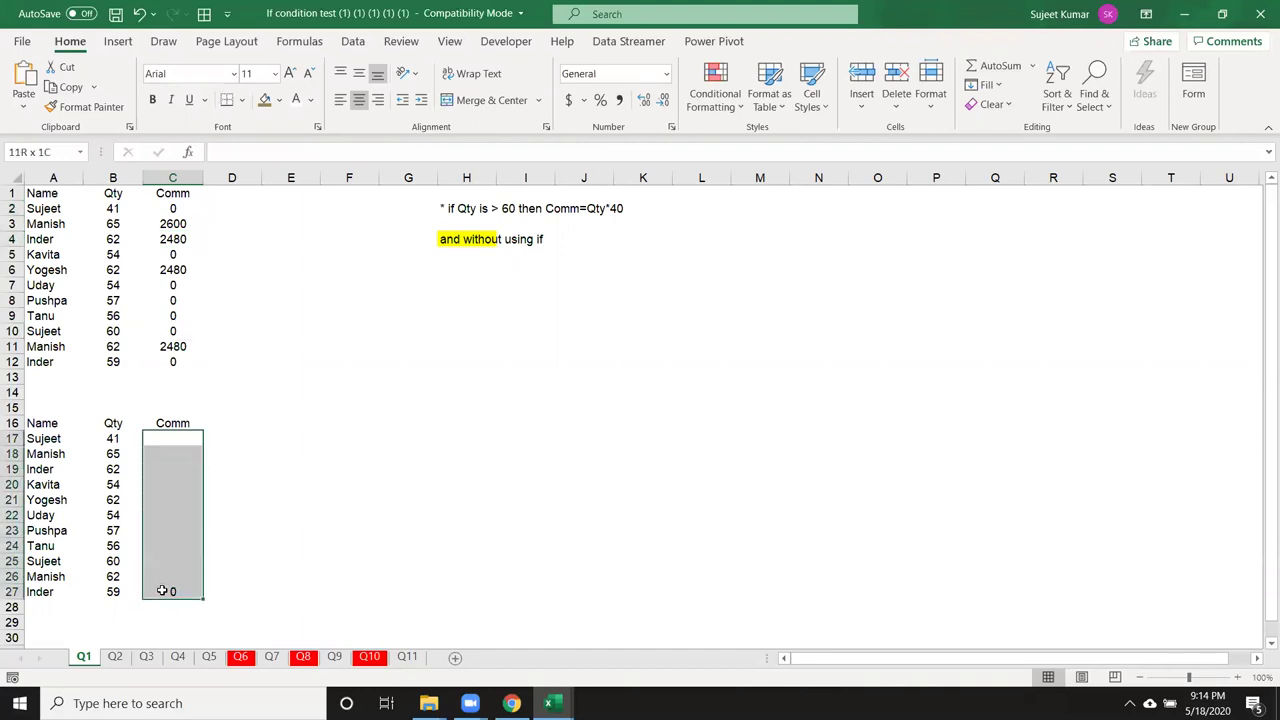
left_click(164, 592)
key("Delete")
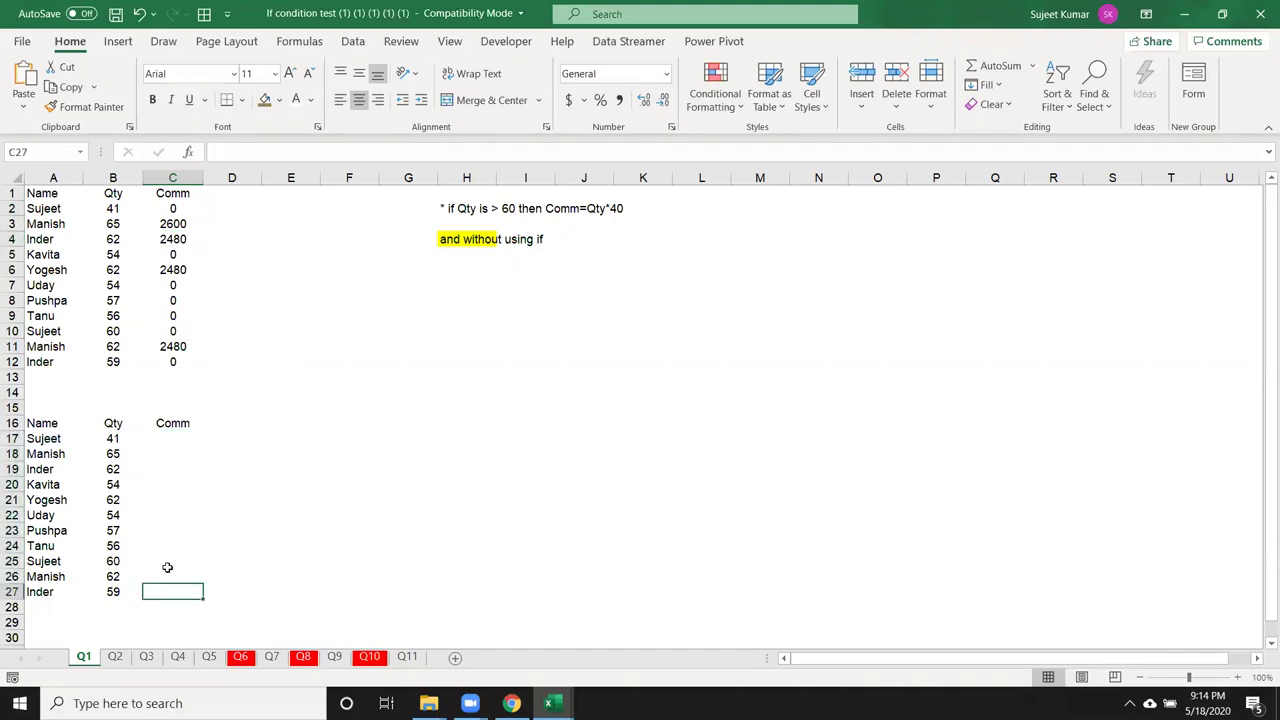
left_click_drag(168, 438, 154, 592)
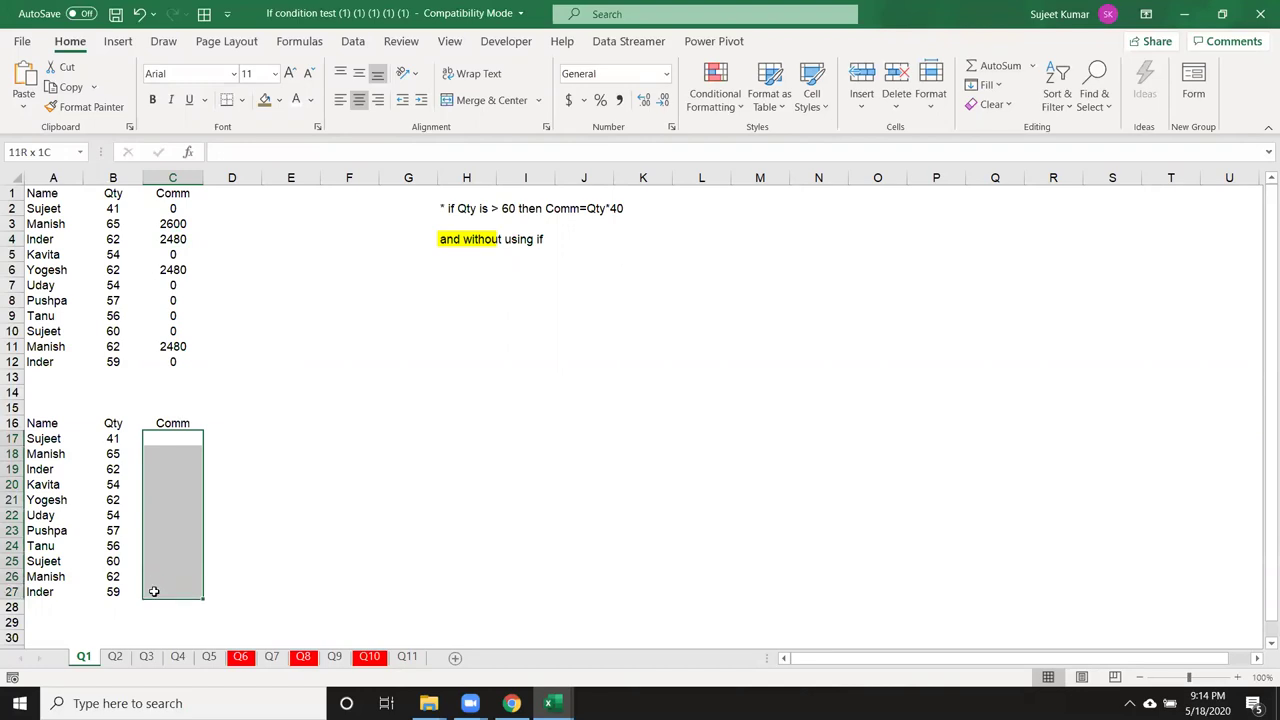
left_click_drag(172, 361, 172, 208)
left_click(172, 208)
Review the Result, Area, TAX, Duty and result columns on sheets Q2 through Q6.
left_click(115, 657)
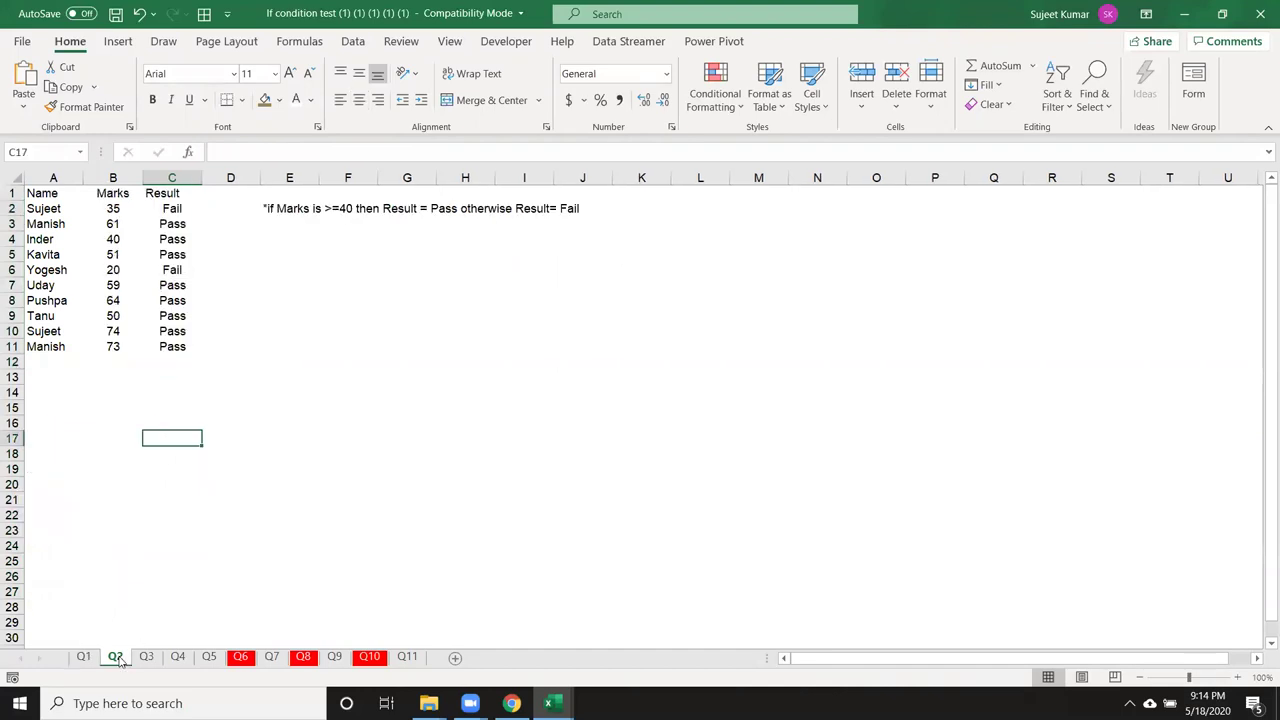
left_click_drag(162, 359, 172, 208)
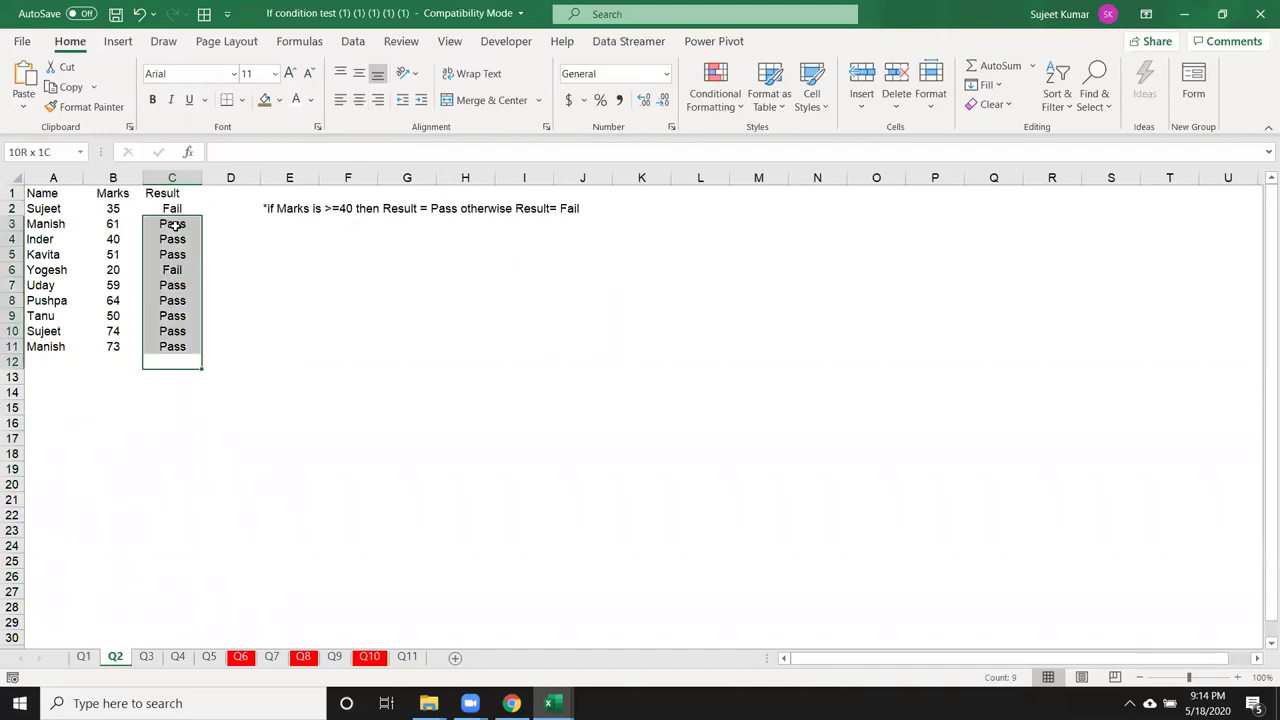
left_click(146, 657)
left_click_drag(180, 381, 172, 208)
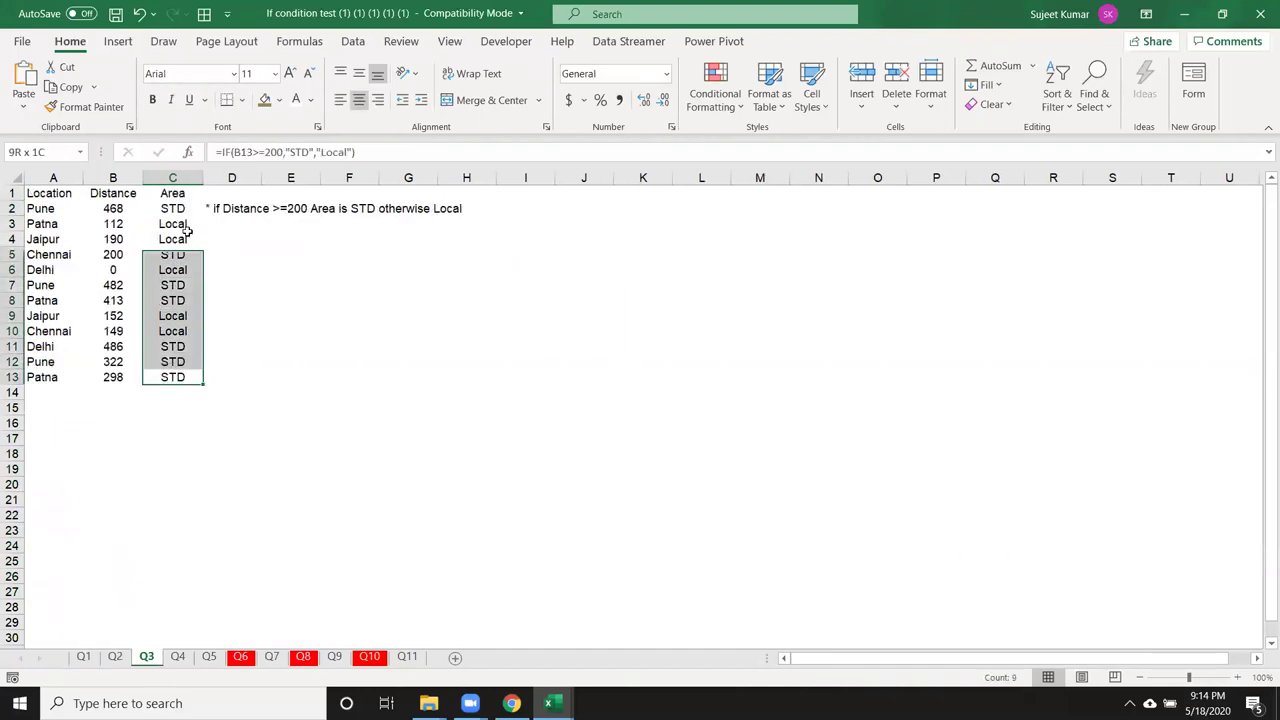
left_click(178, 657)
left_click_drag(140, 391, 126, 208)
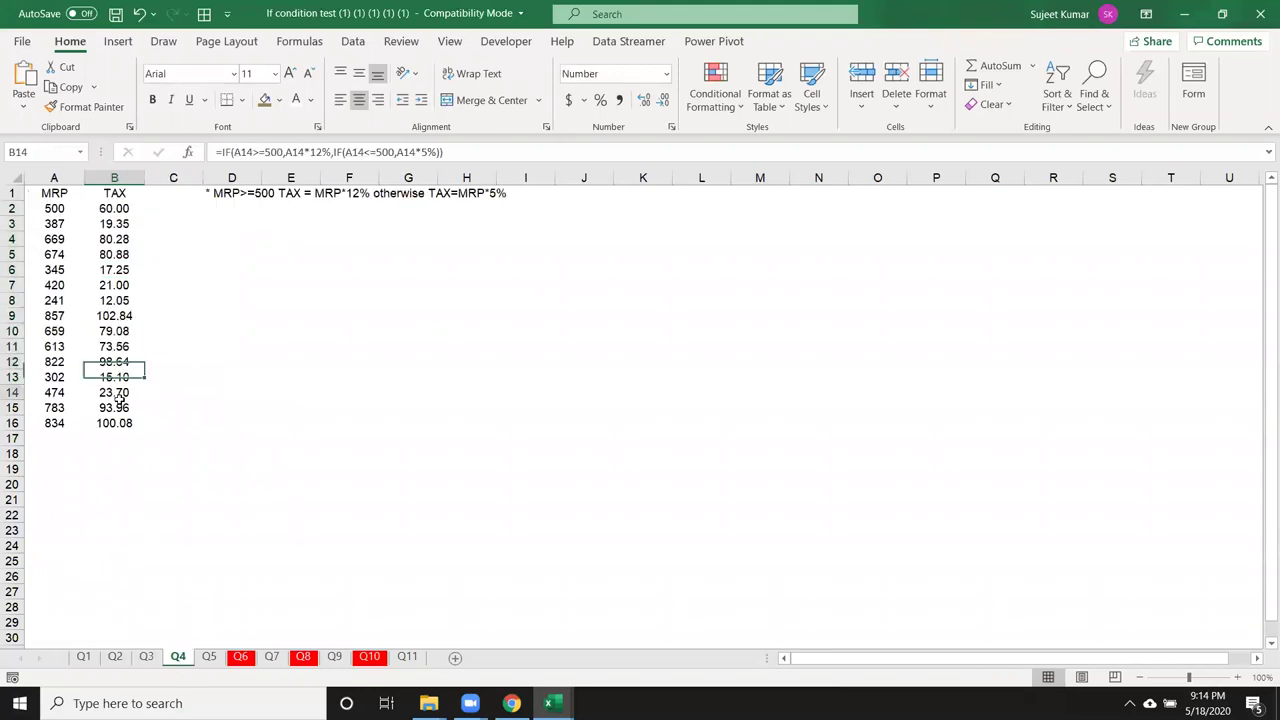
left_click(209, 657)
left_click_drag(113, 408, 113, 254)
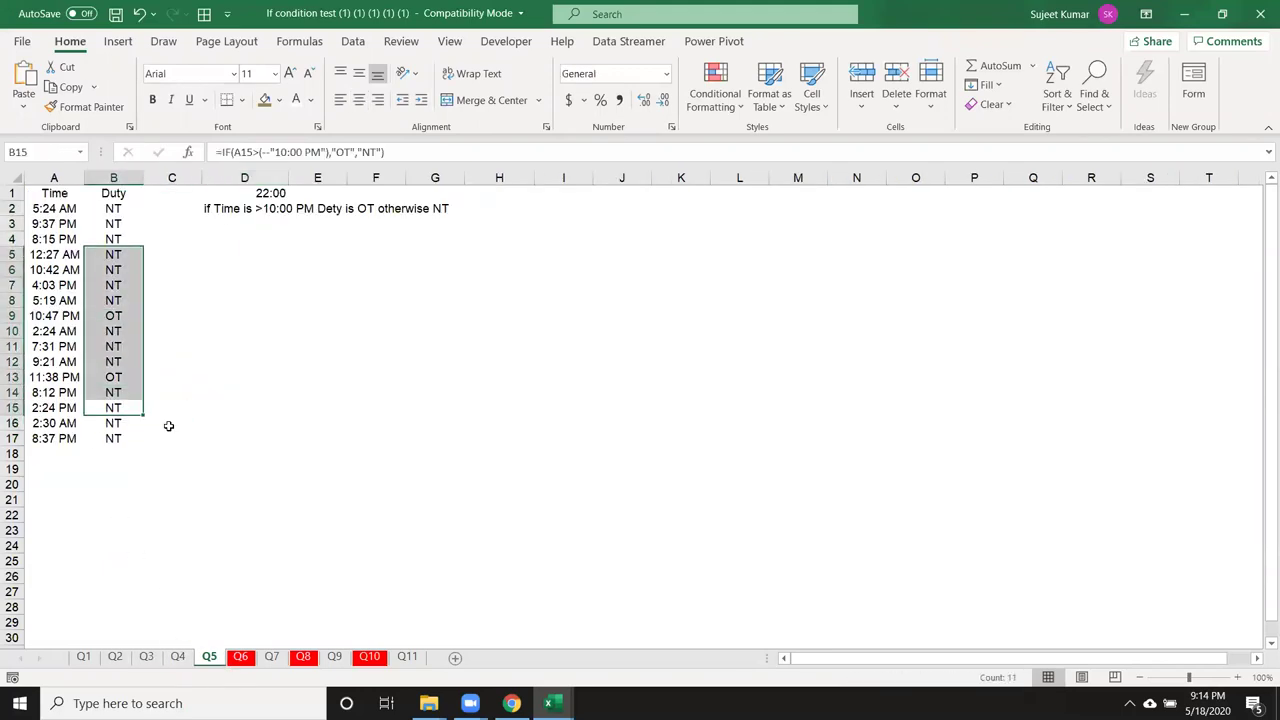
left_click(241, 657)
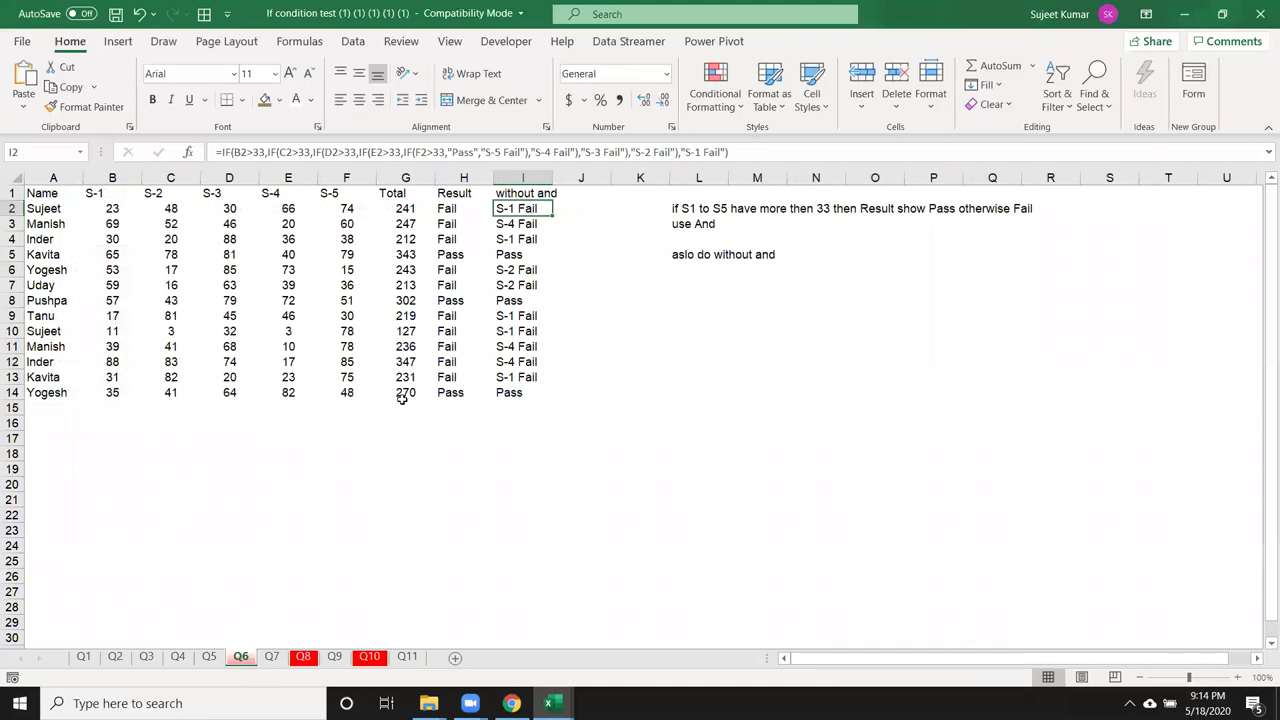
left_click_drag(447, 396, 390, 225)
left_click_drag(515, 316, 519, 279)
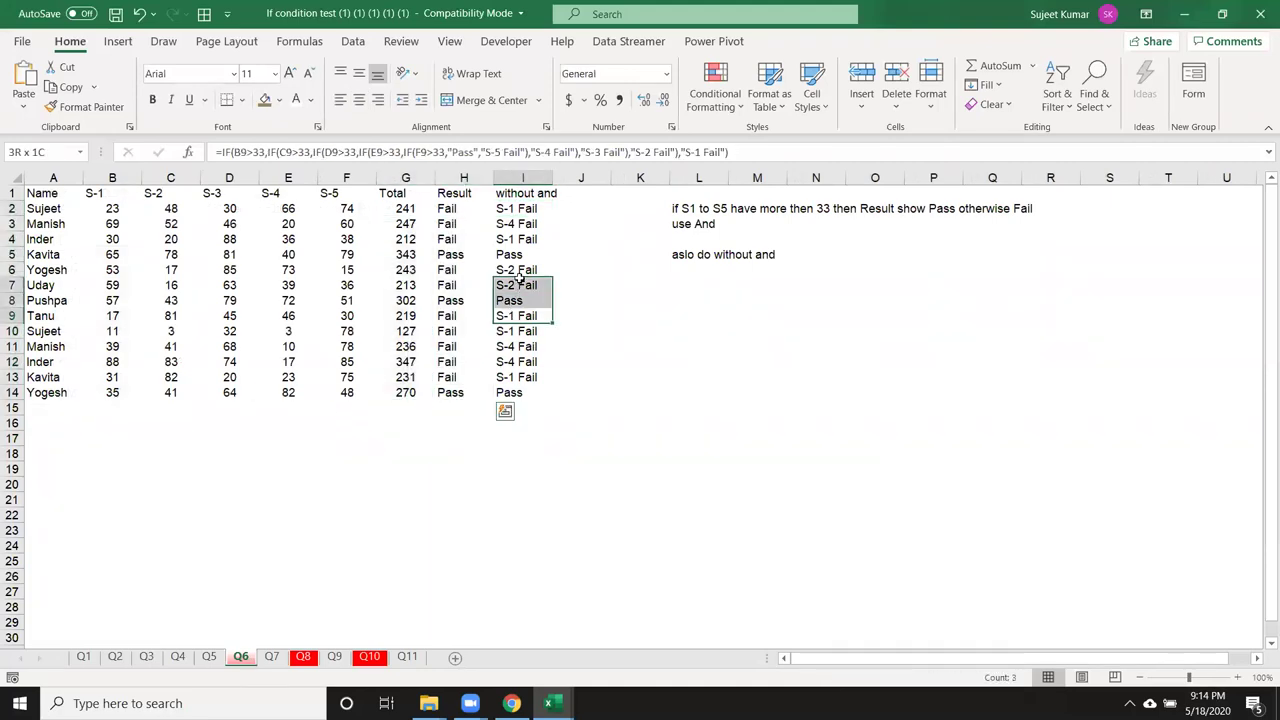
Clear the Grade formulas on sheet Q7.
left_click(271, 657)
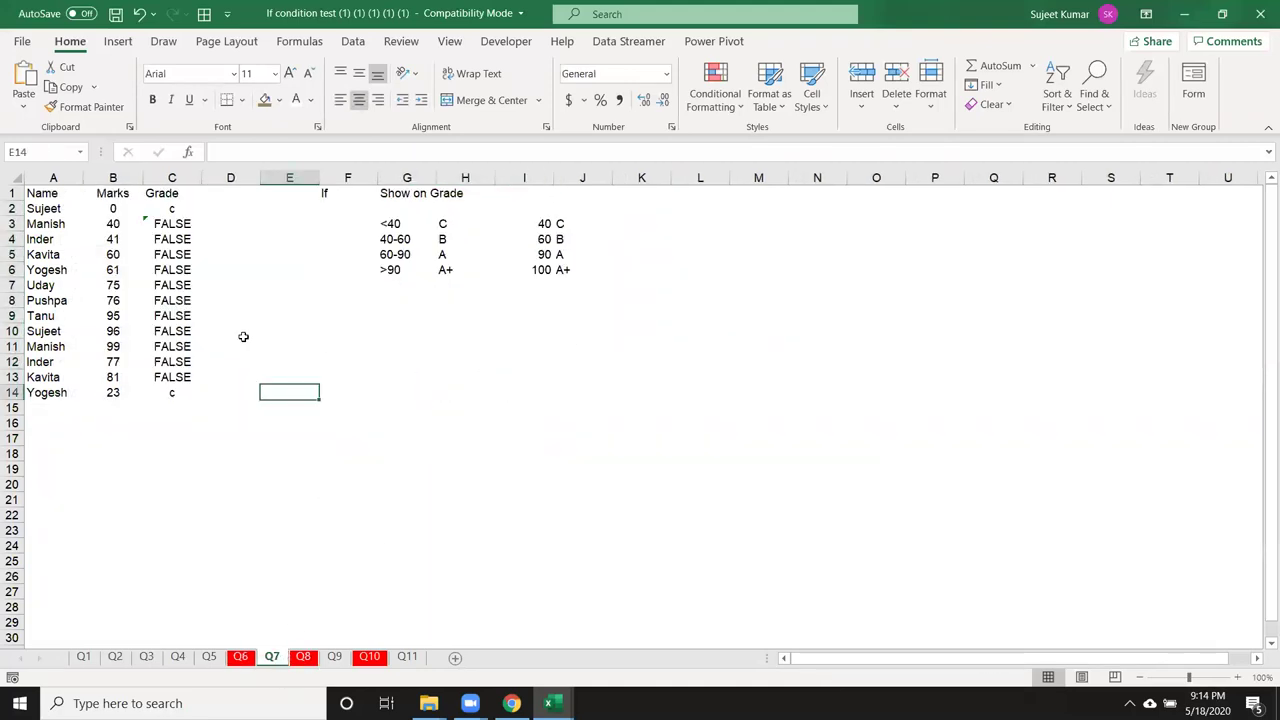
mouse_move(188, 374)
left_mouse_down()
mouse_move(174, 212)
mouse_move(183, 389)
left_mouse_up()
key("Delete")
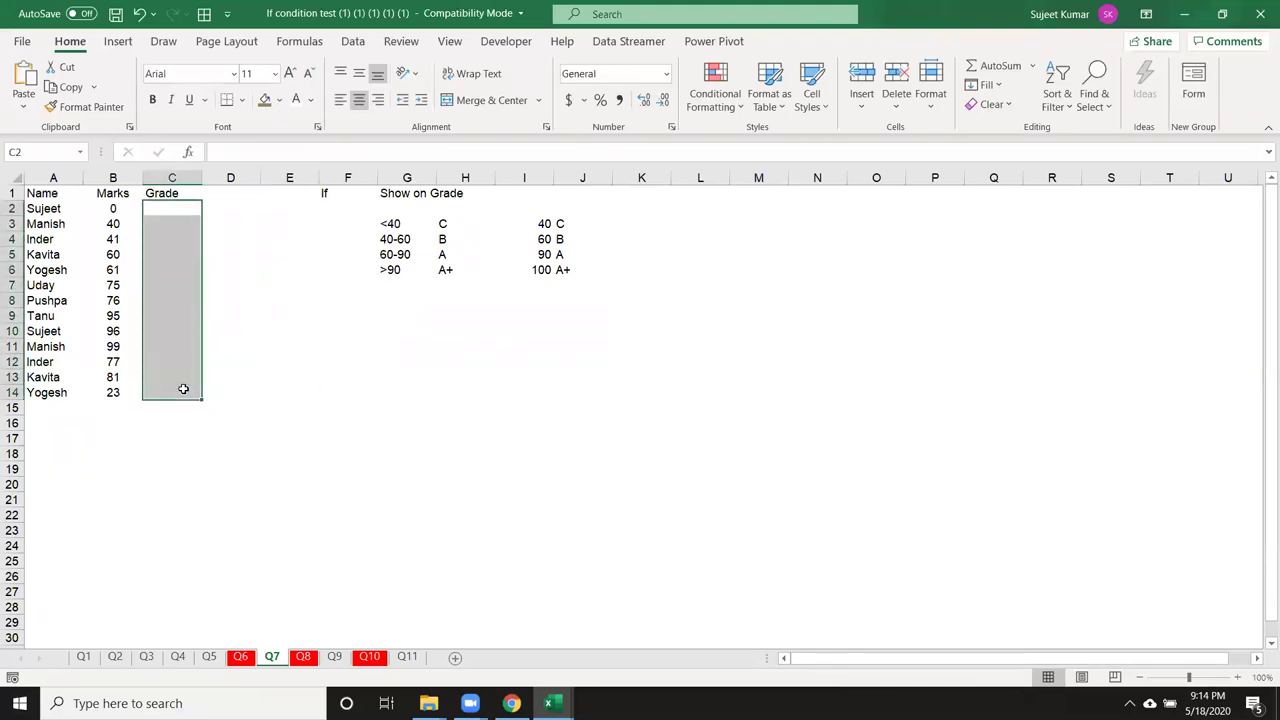
Page through sheets Q8 to Q11 and save the workbook.
left_click(303, 657)
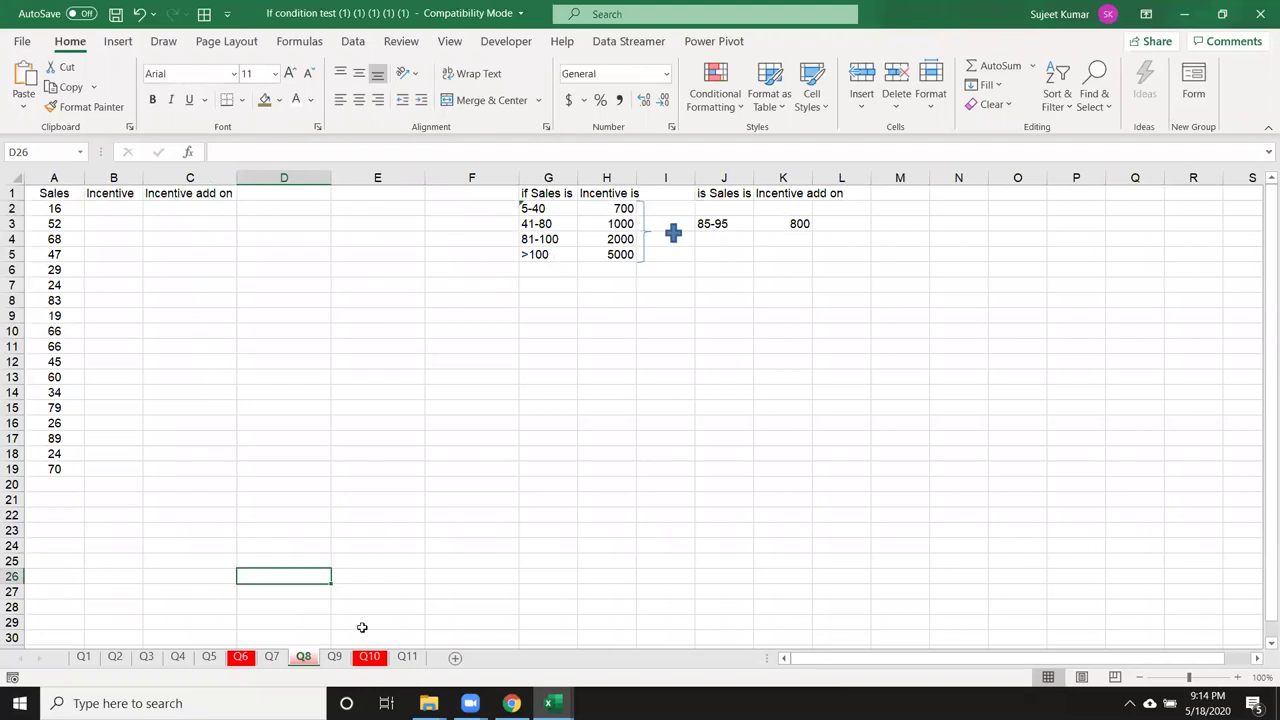
left_click(335, 658)
left_click(369, 657)
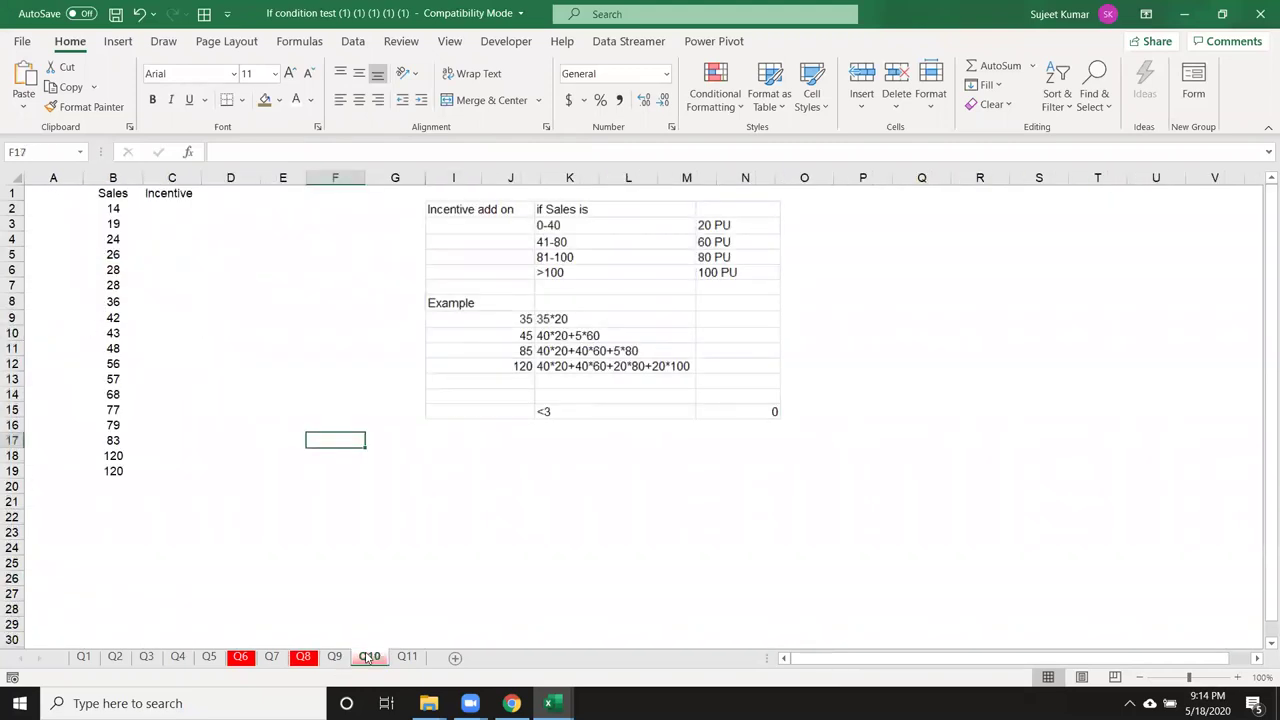
left_click(406, 657)
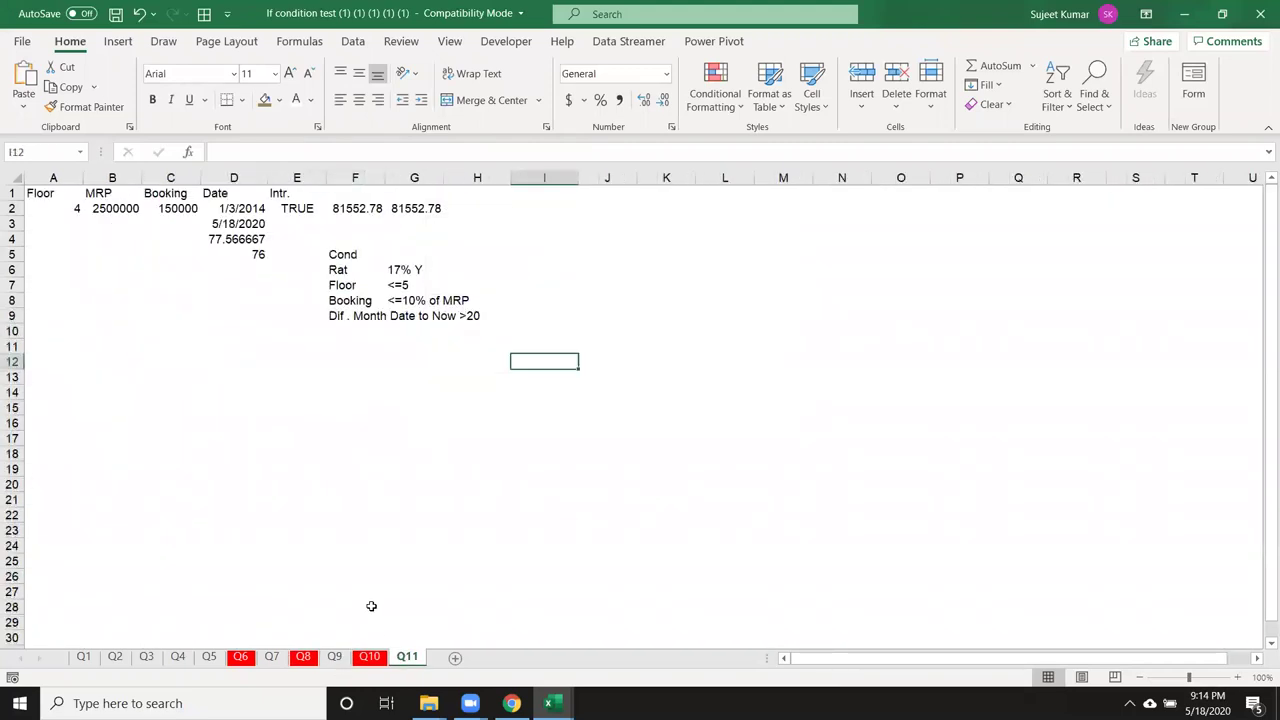
key("ctrl+s")
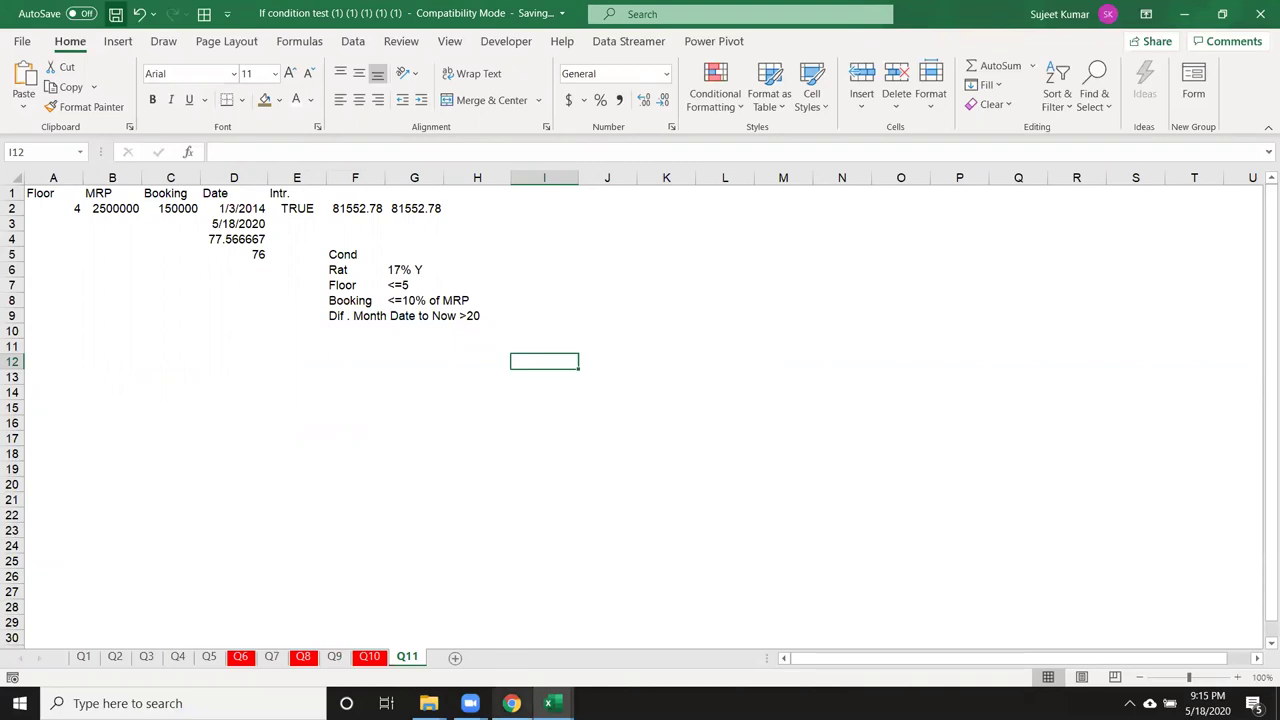
Bring up Chrome's Gmail tab and go to the Sent mail folder.
left_click(511, 703)
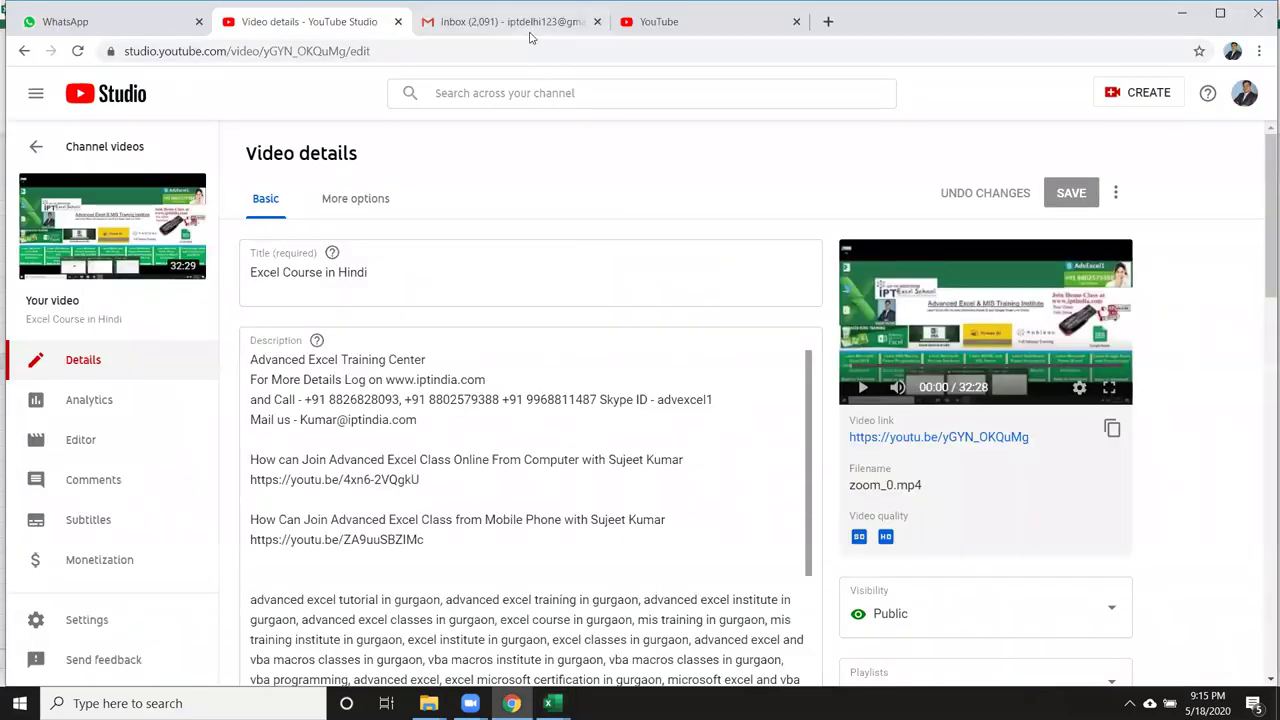
left_click(530, 23)
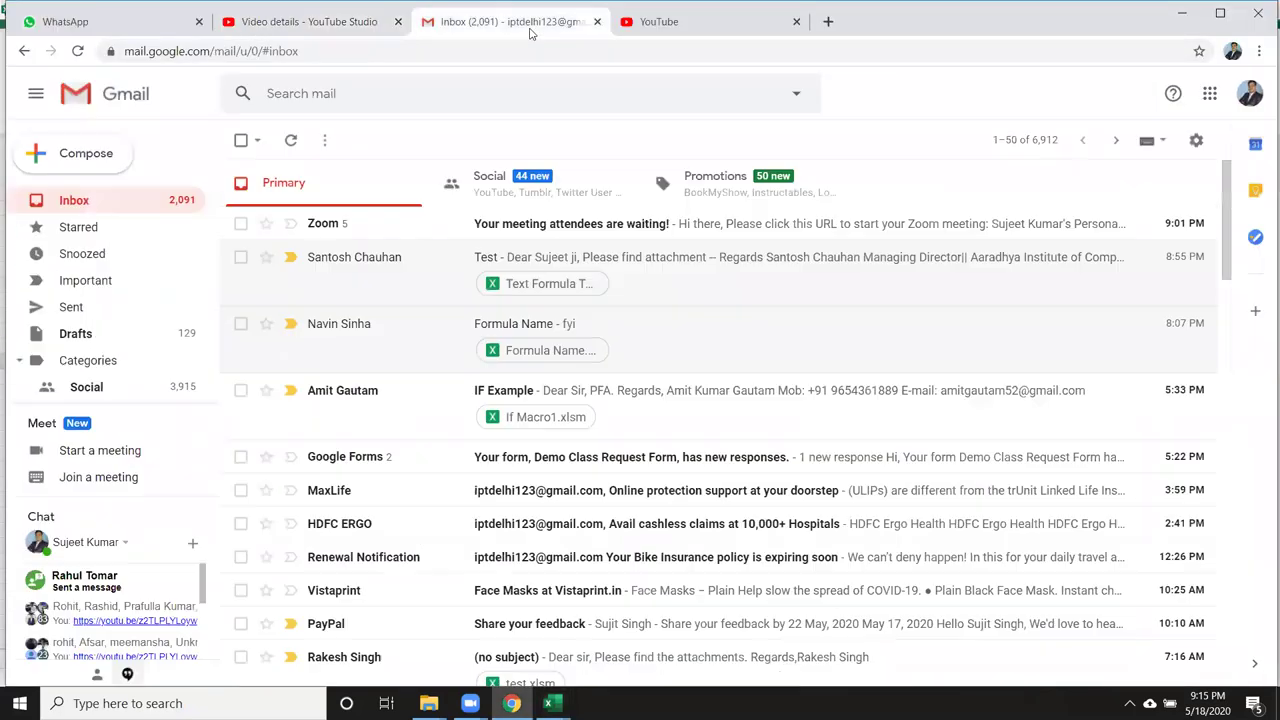
left_click(72, 153)
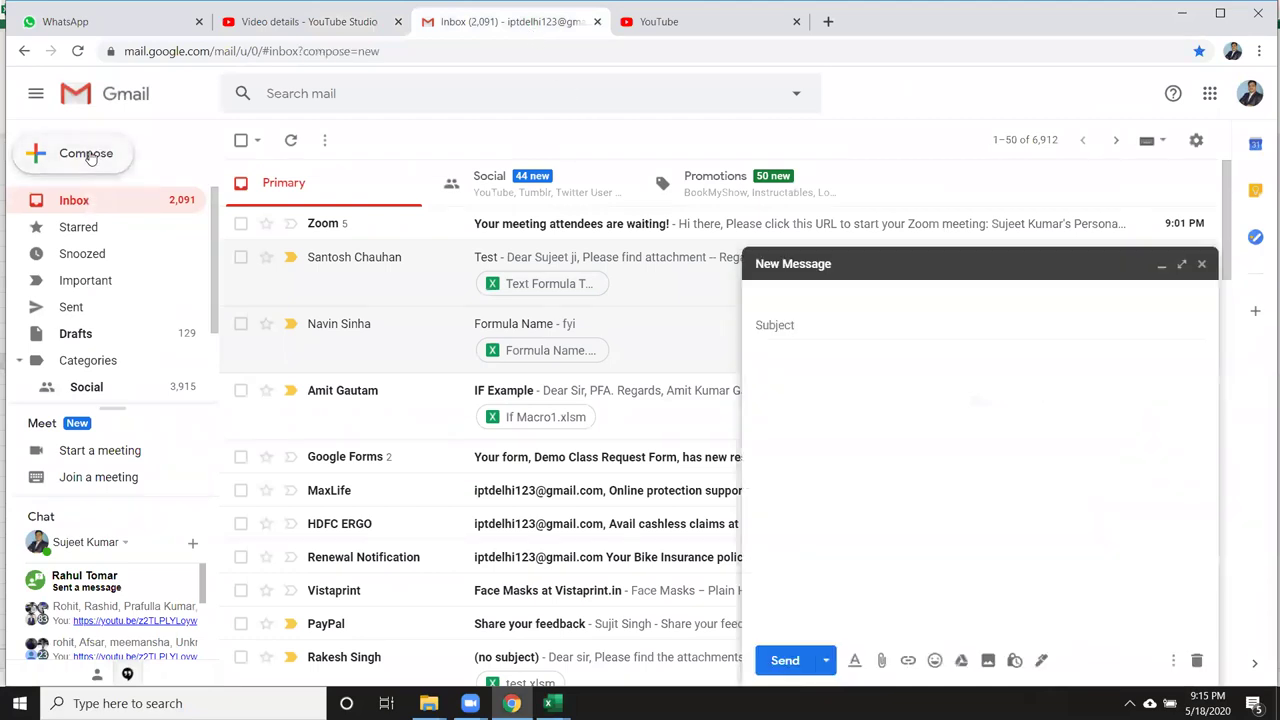
left_click(1202, 264)
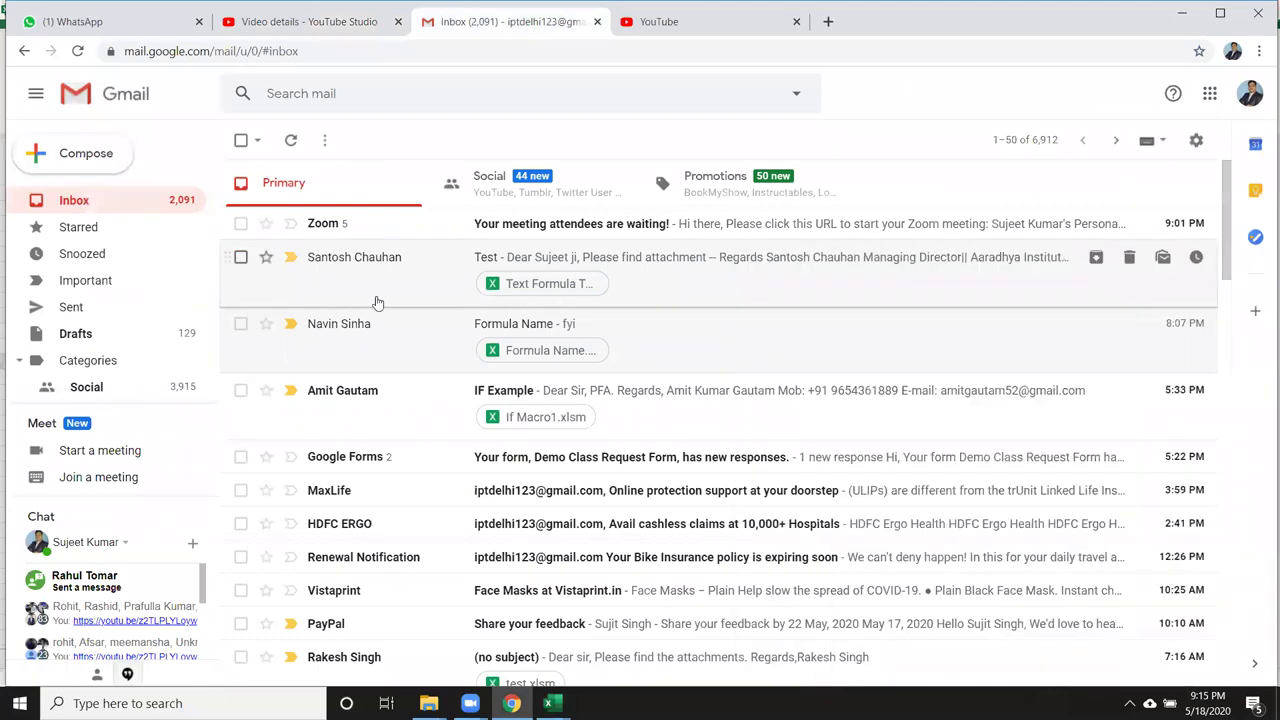
left_click(82, 316)
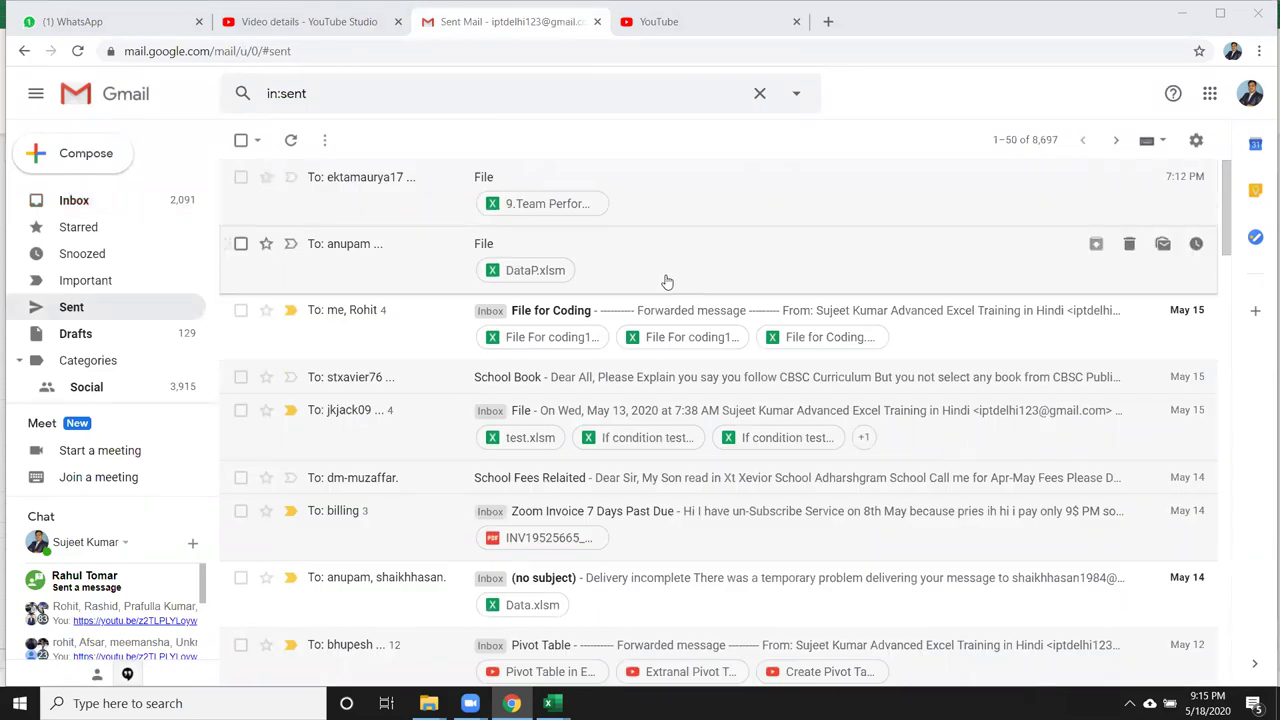
mouse_move(680, 590)
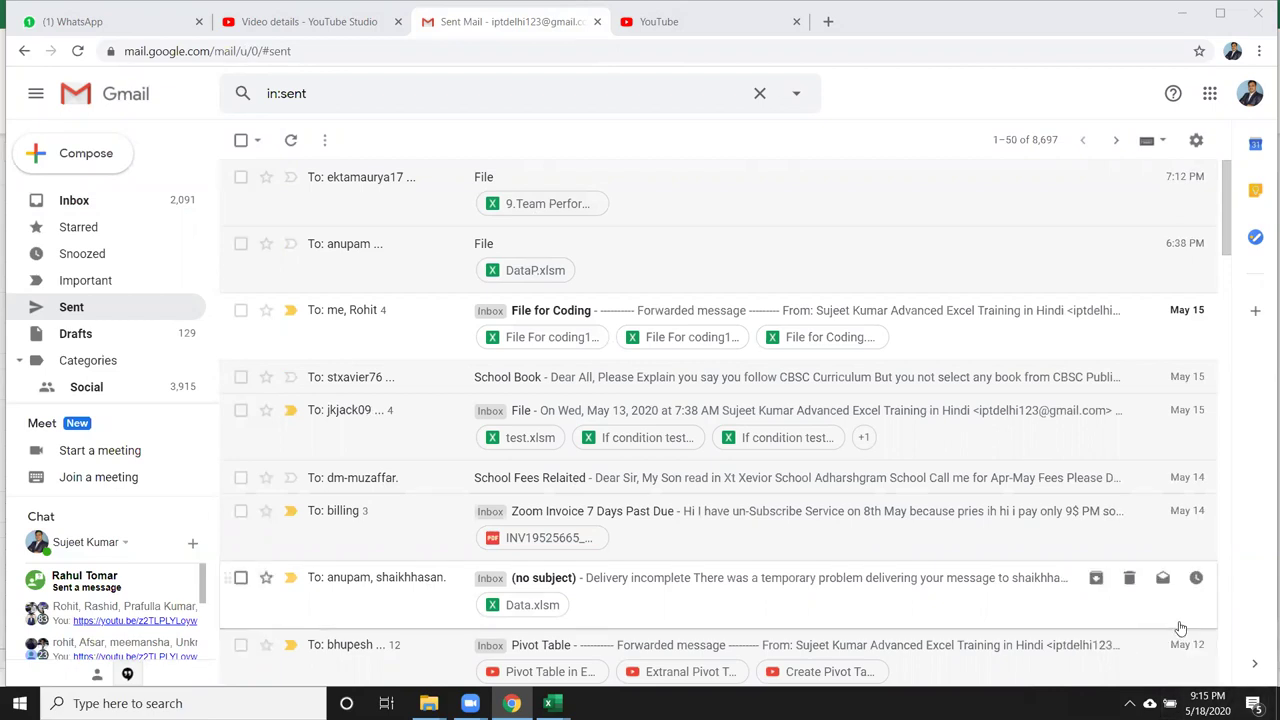
scroll(1050, 625, "down", 1)
scroll(925, 600, "down", 1)
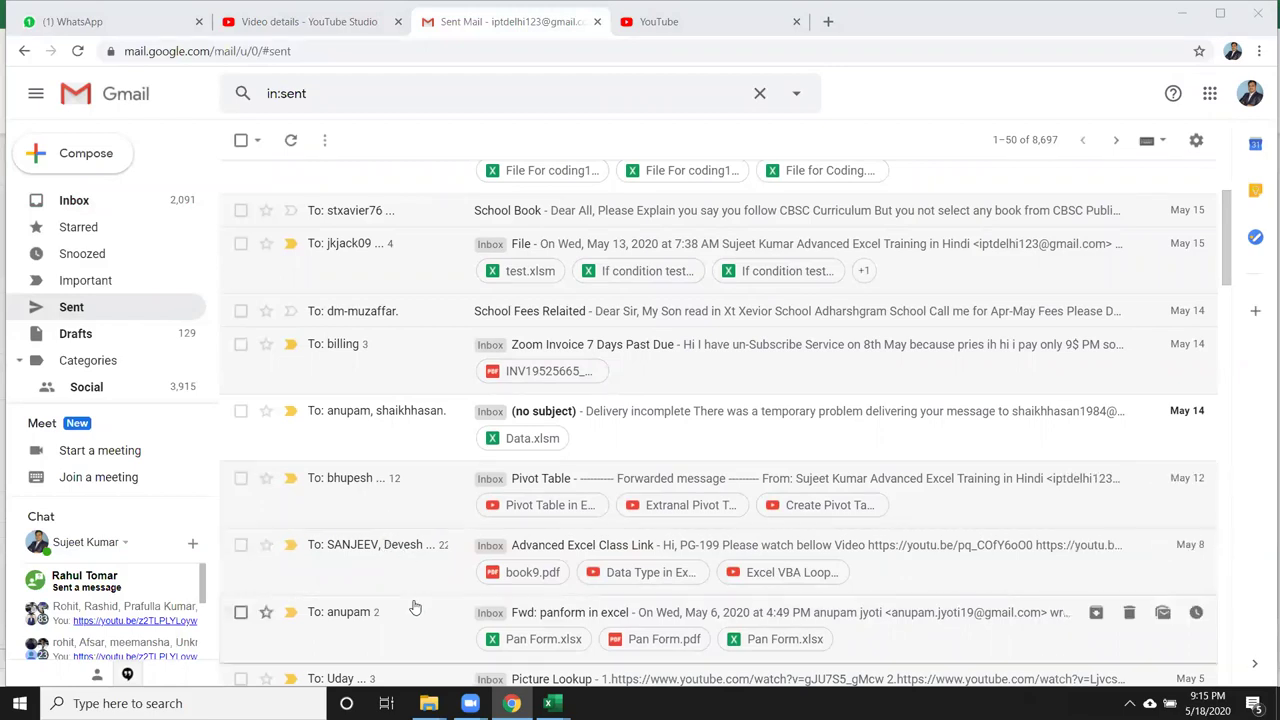
scroll(415, 605, "down", 1)
scroll(410, 585, "down", 2)
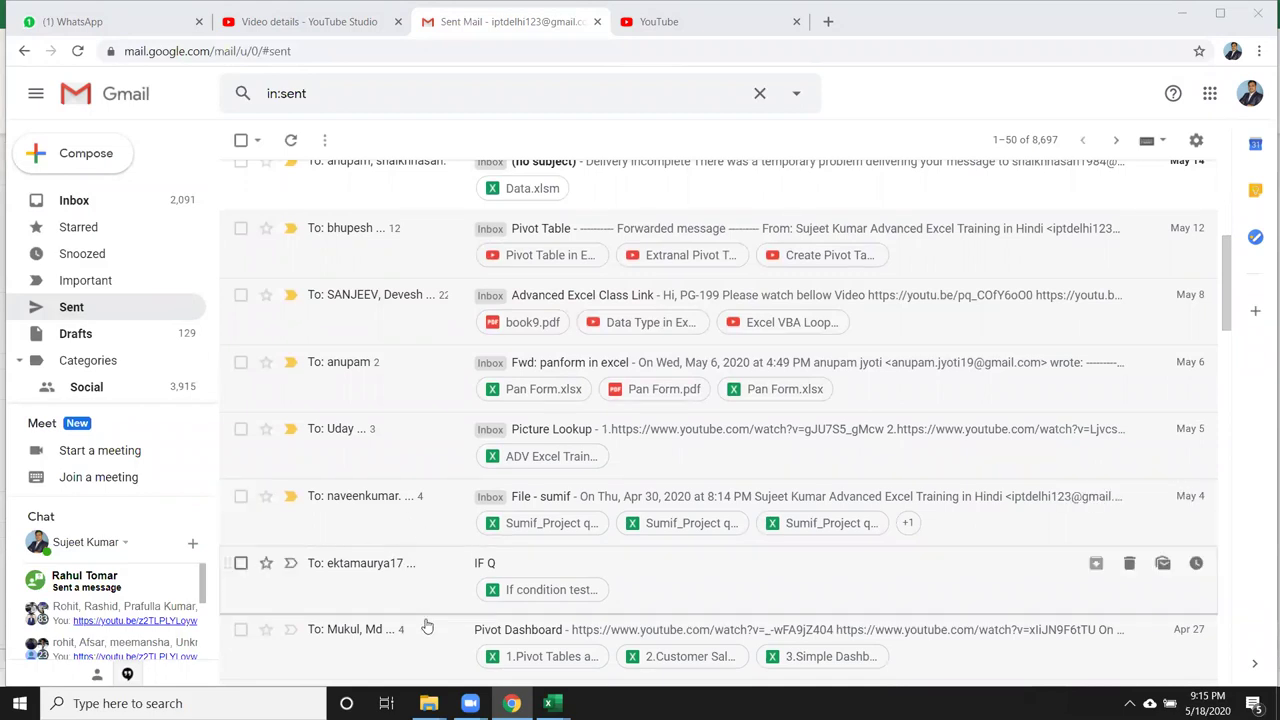
scroll(428, 630, "down", 1)
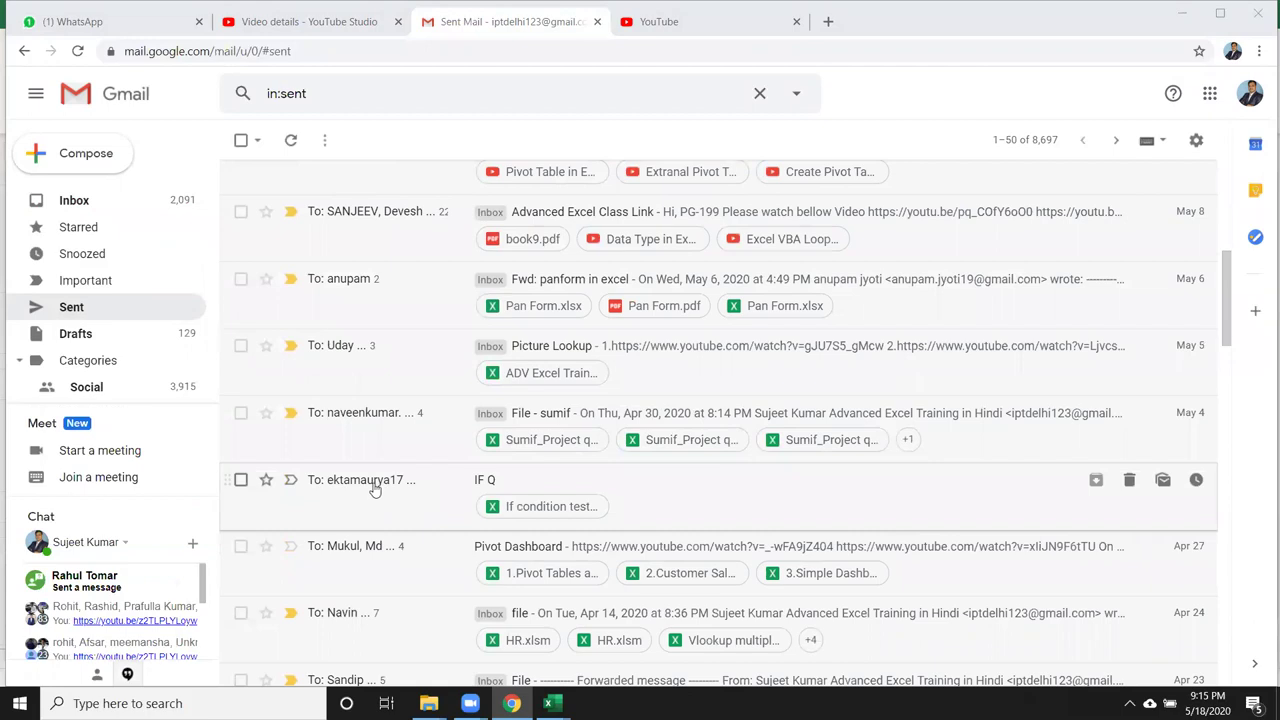
Open the sent IF Q message, check its recipient details, then start a new email.
left_click(454, 521)
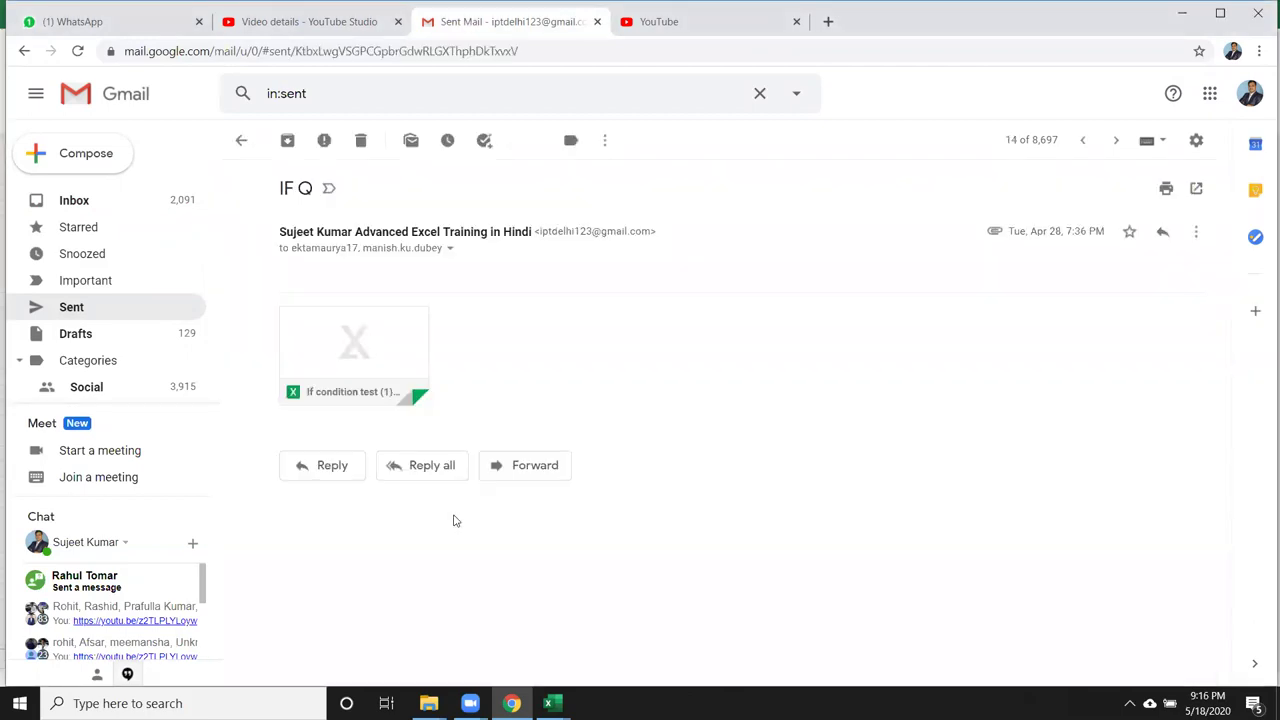
left_click(448, 256)
left_click(686, 464)
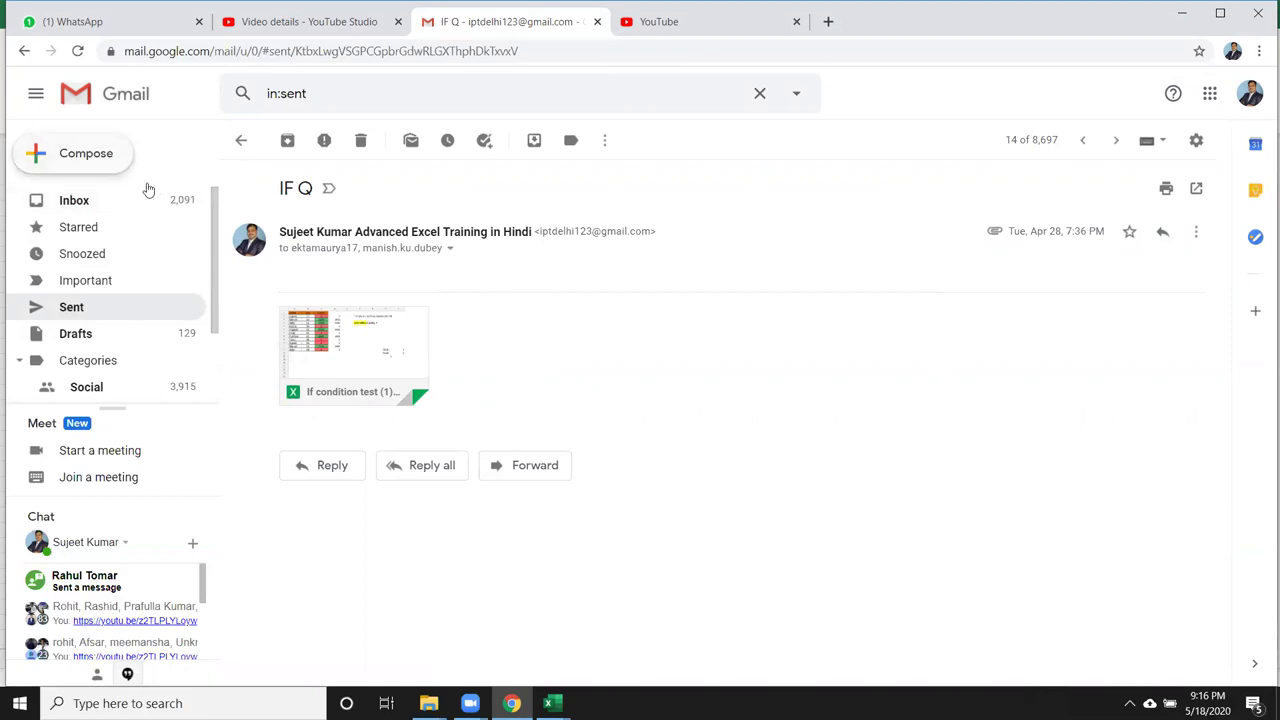
left_click(125, 160)
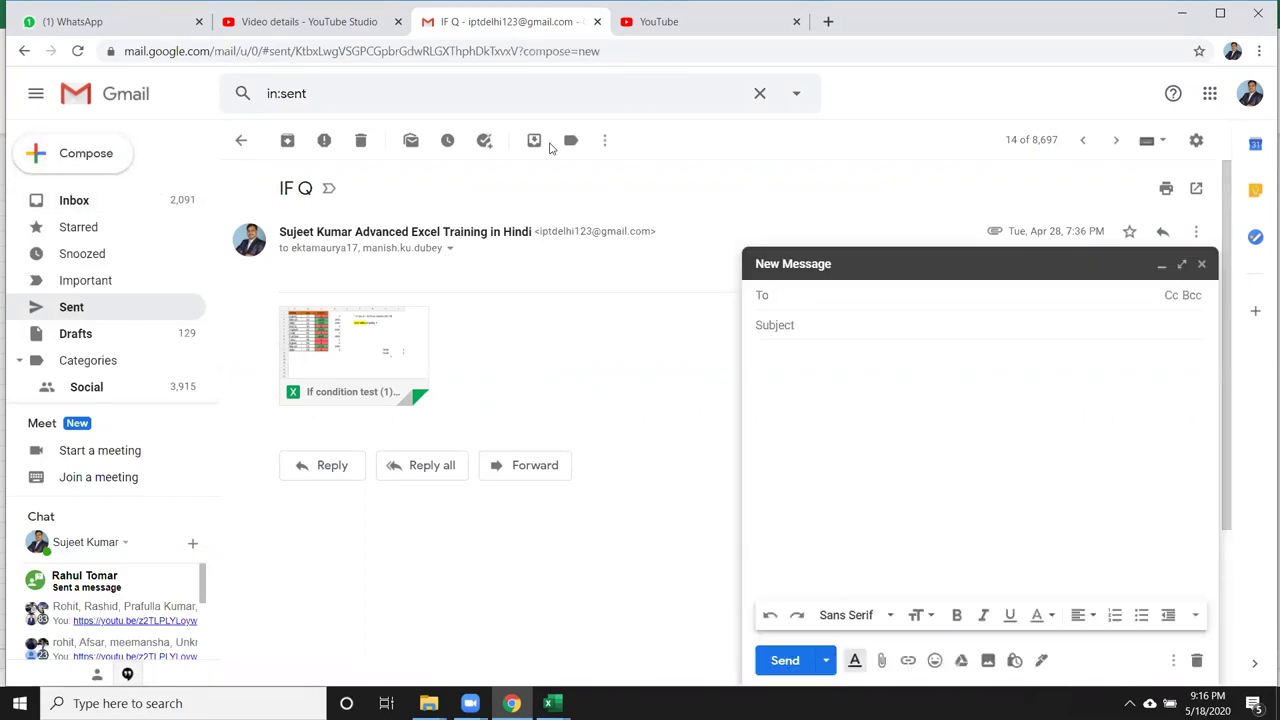
Add the first four recipients by typing partial names and picking contact suggestions.
left_click(849, 300)
type("amit")
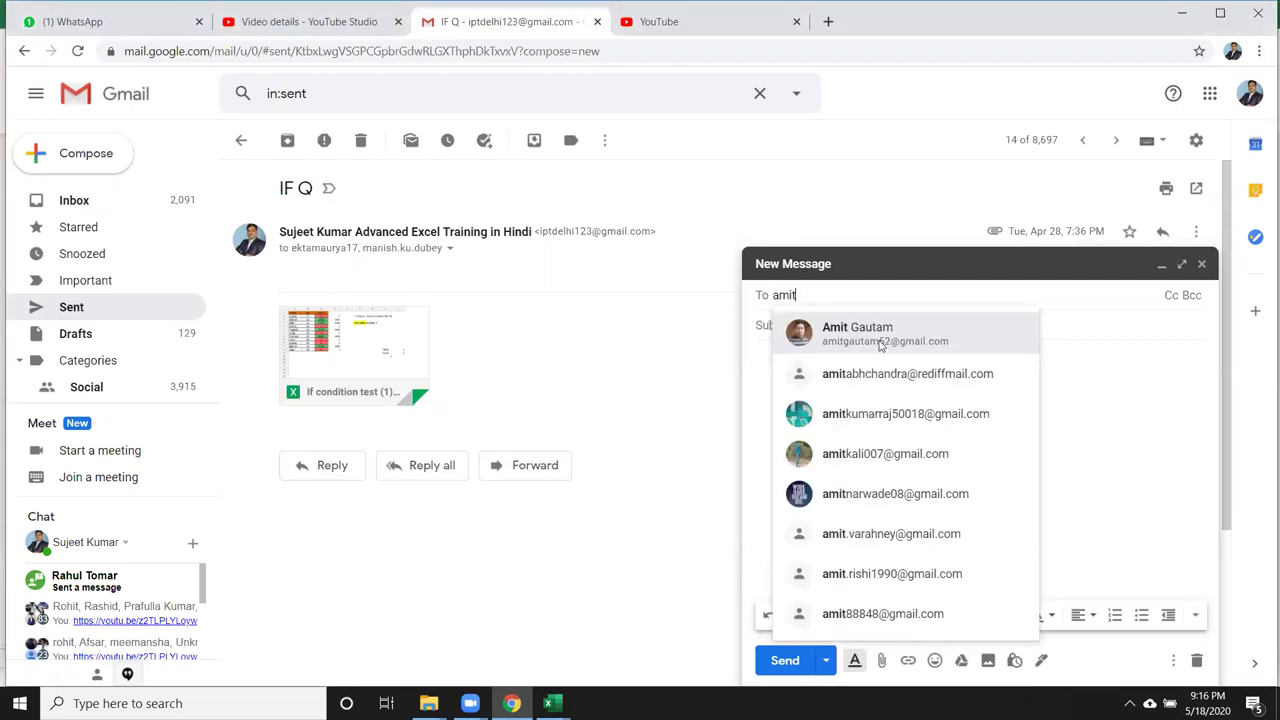
left_click(880, 340)
type("at")
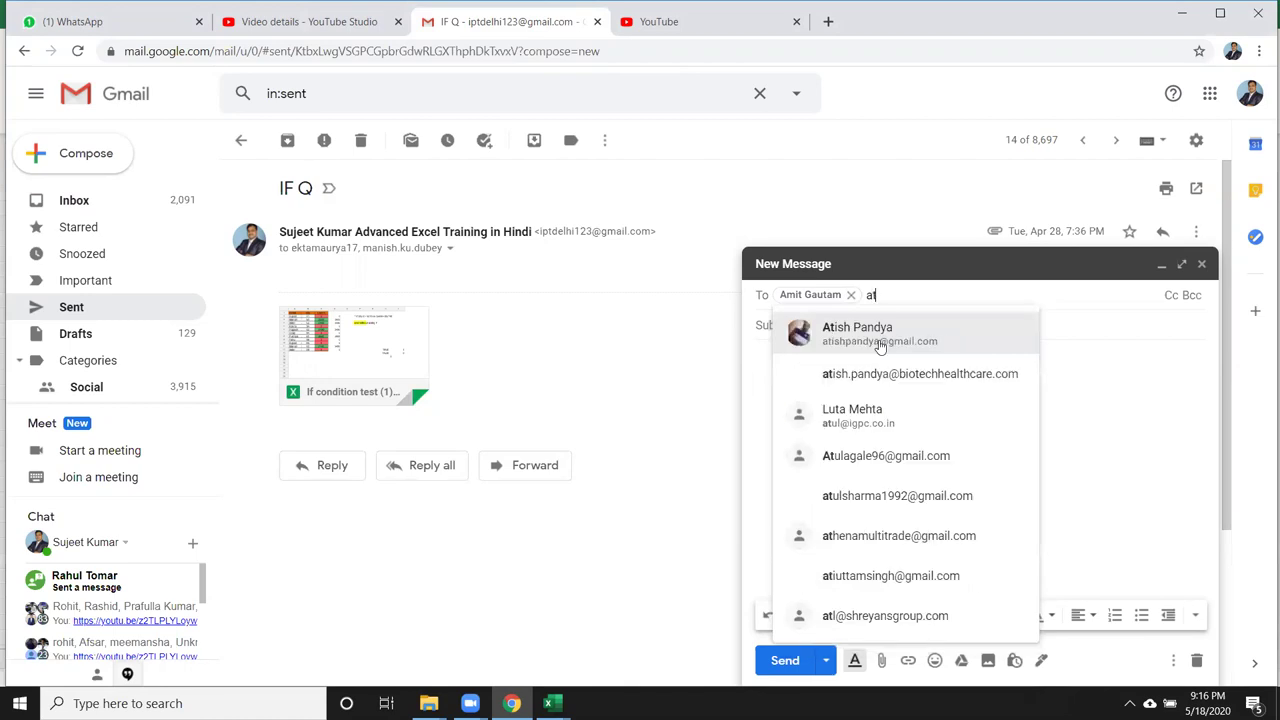
type("i")
left_click(884, 346)
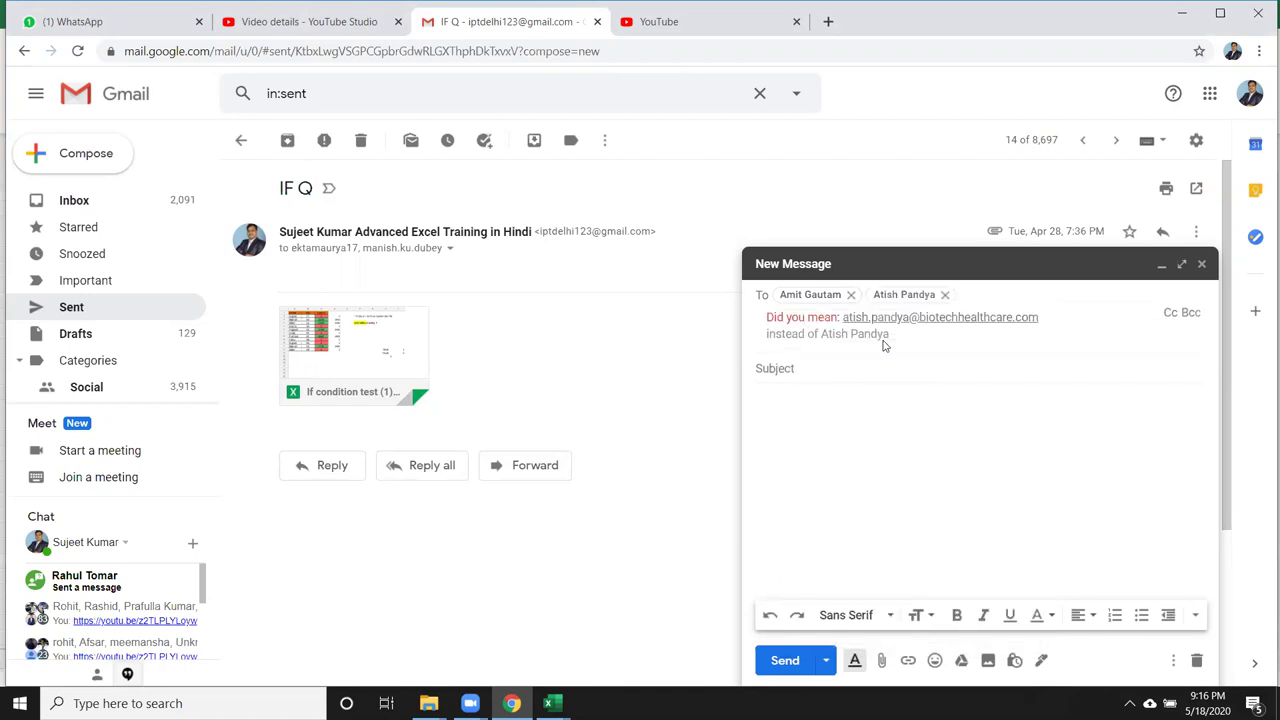
type("ek")
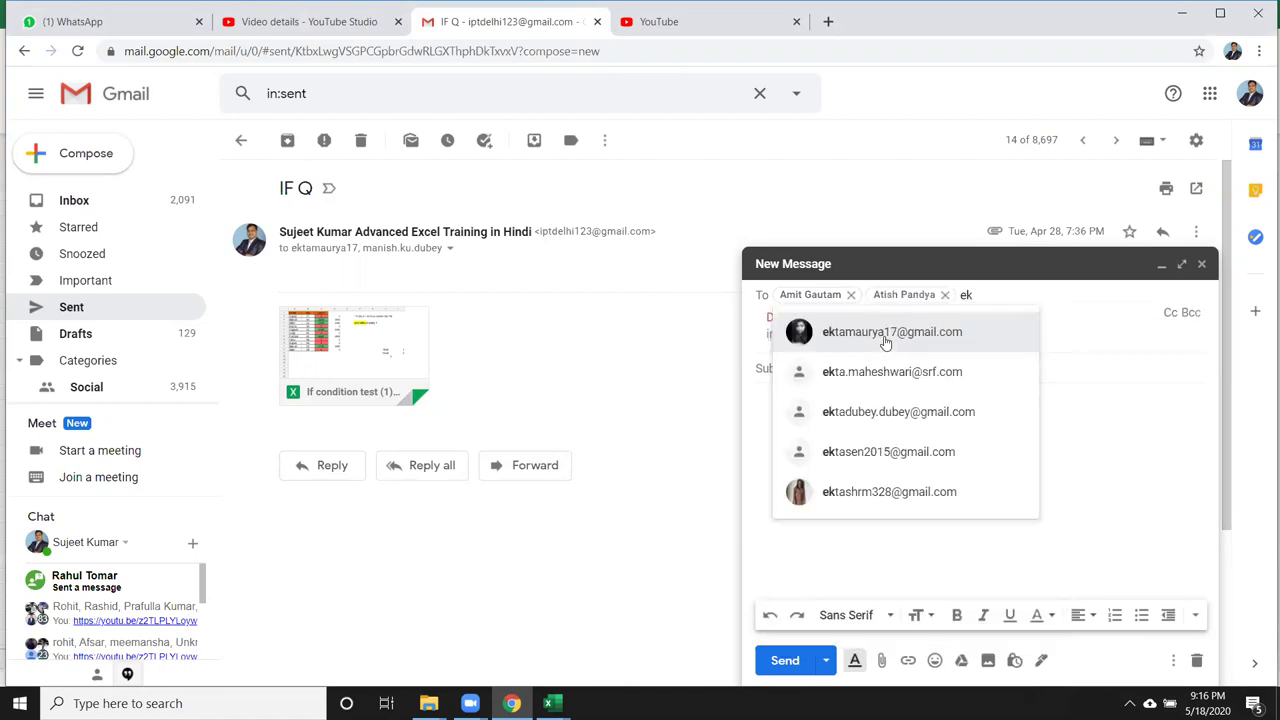
left_click(884, 342)
type("j")
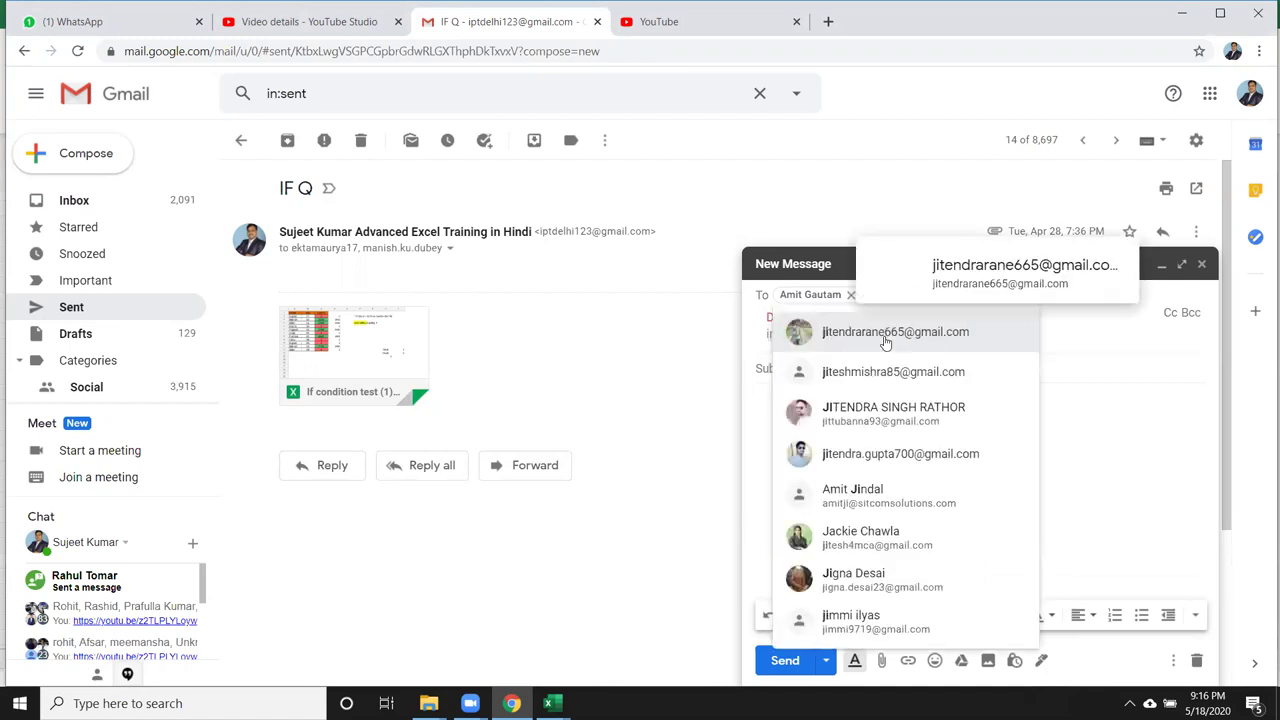
left_click(884, 342)
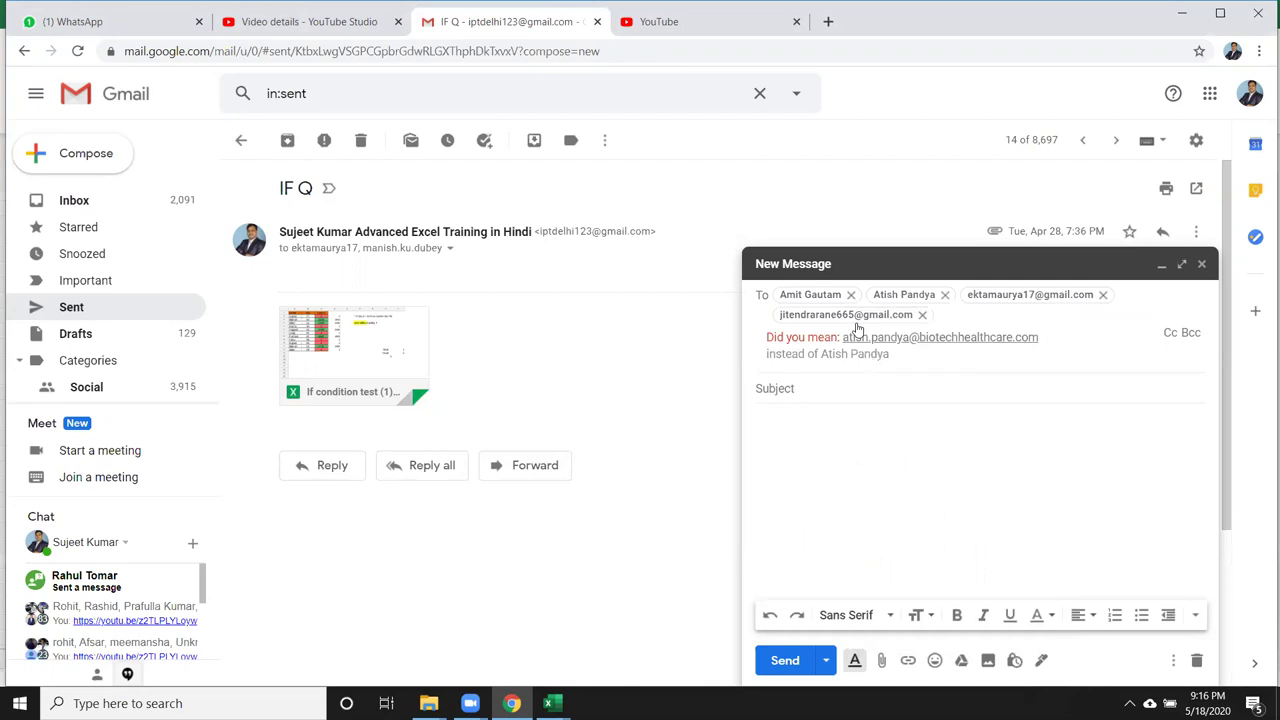
Accept the corrected address, add the remaining recipients, and enter the subject If Test.
left_click(884, 340)
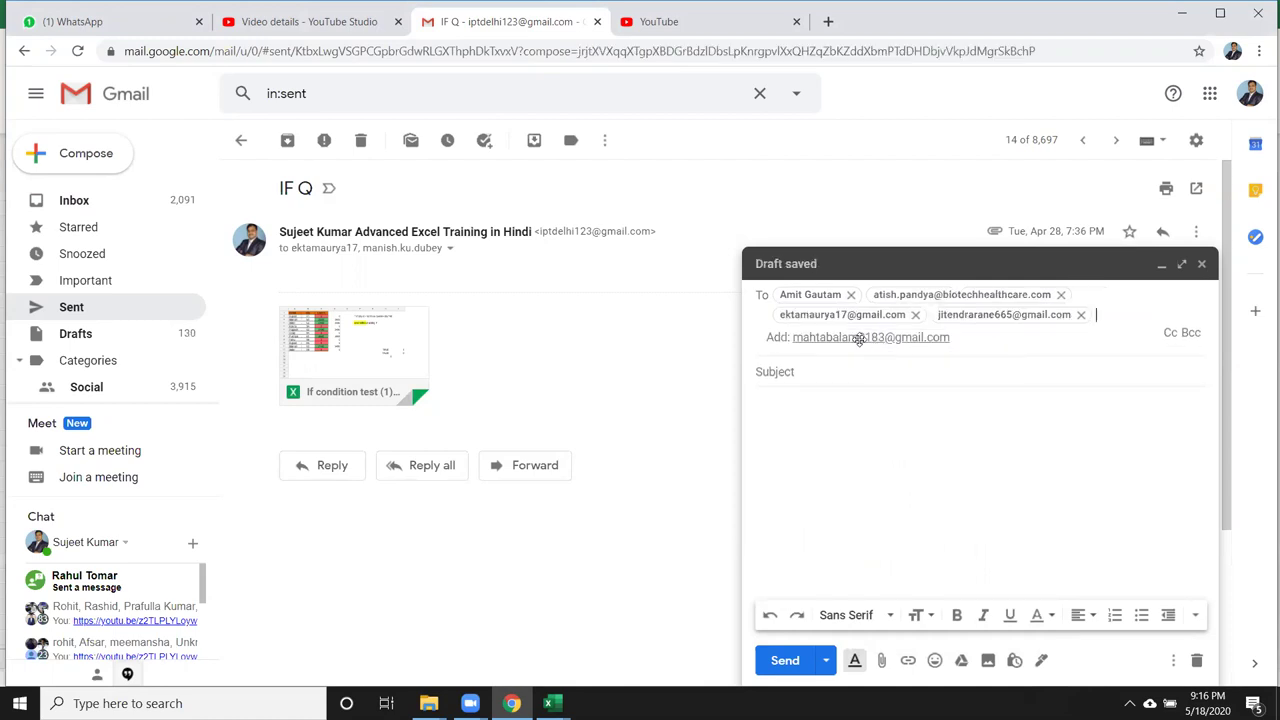
left_click(861, 342)
left_click(850, 358)
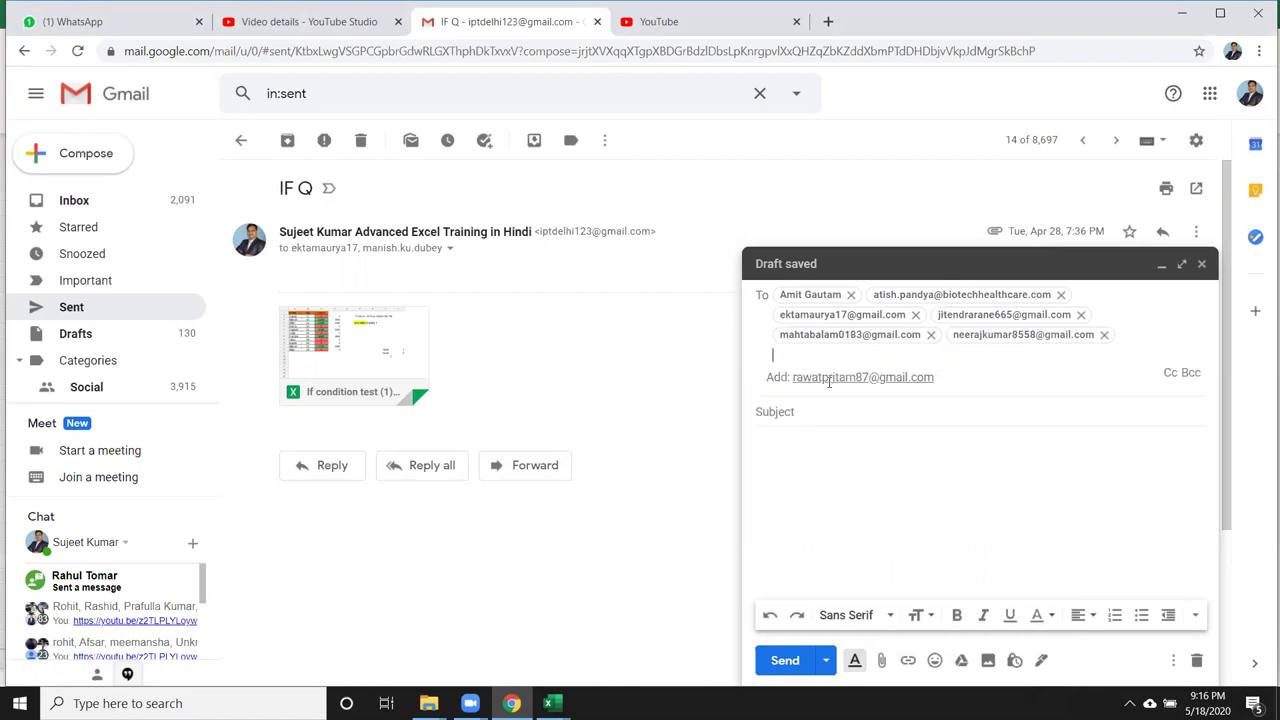
left_click(829, 385)
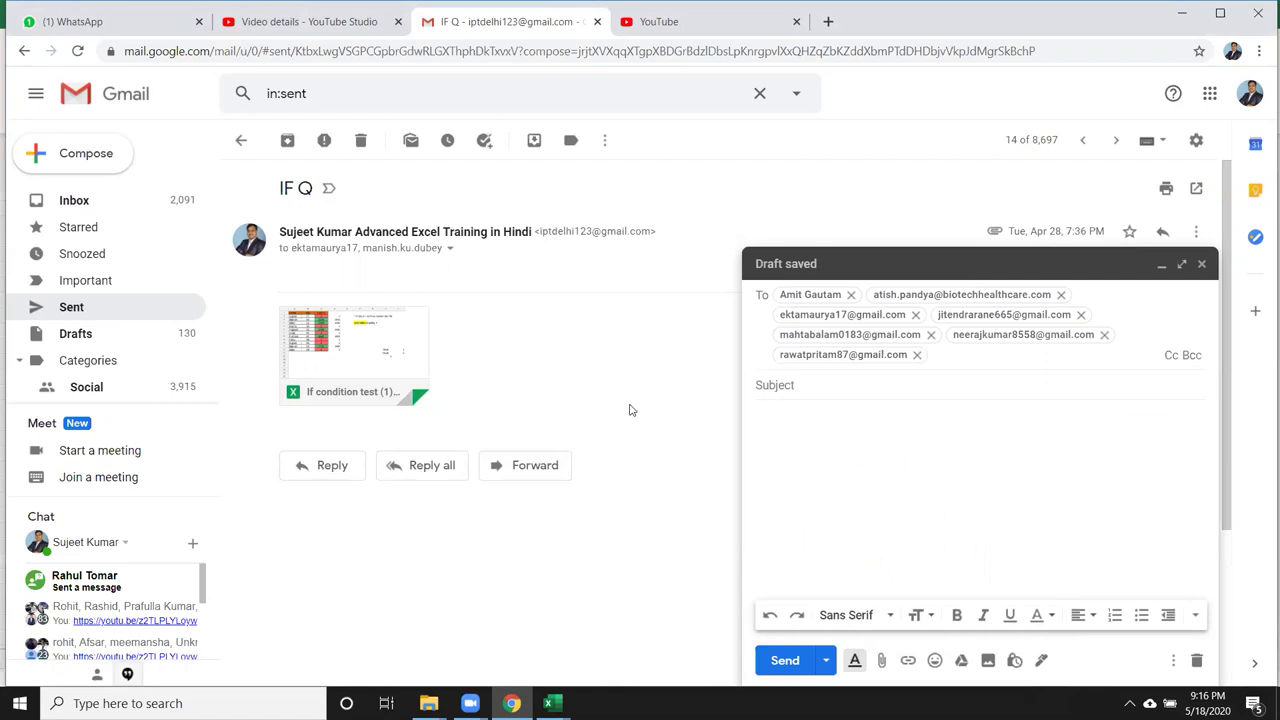
type("kund")
left_click(893, 405)
type("tos")
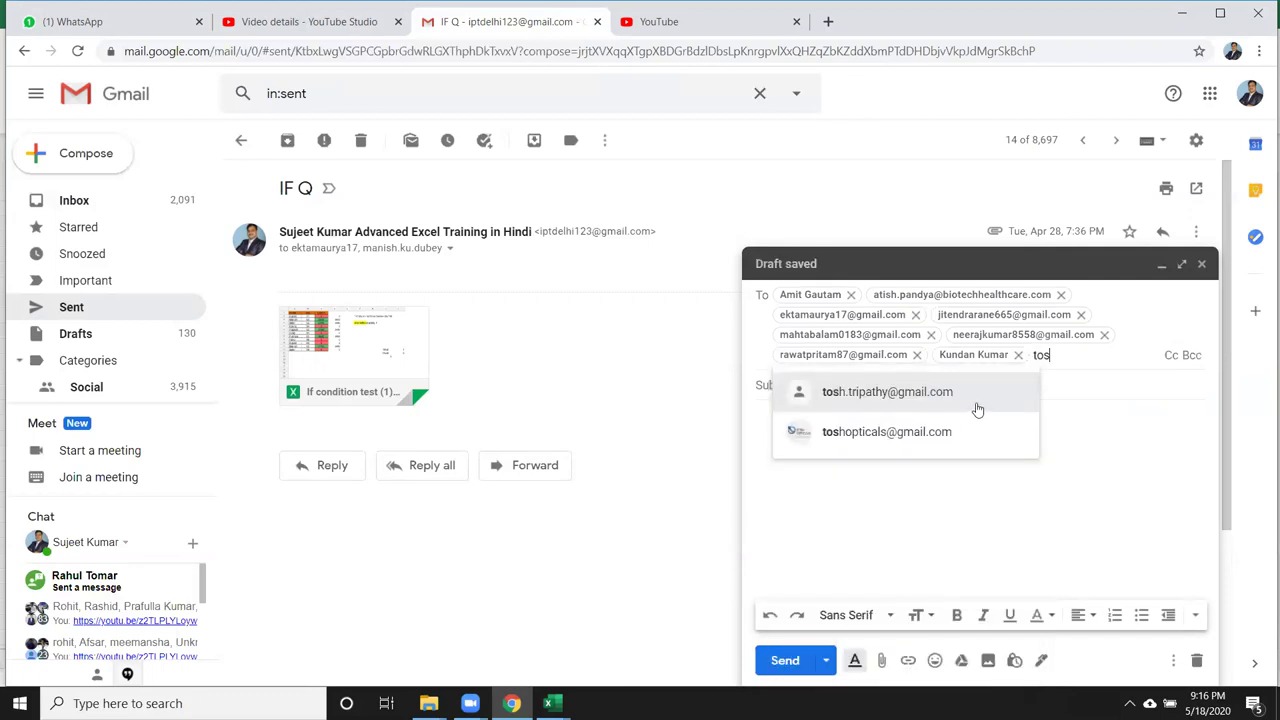
left_click(978, 407)
left_click(869, 406)
type("If Test")
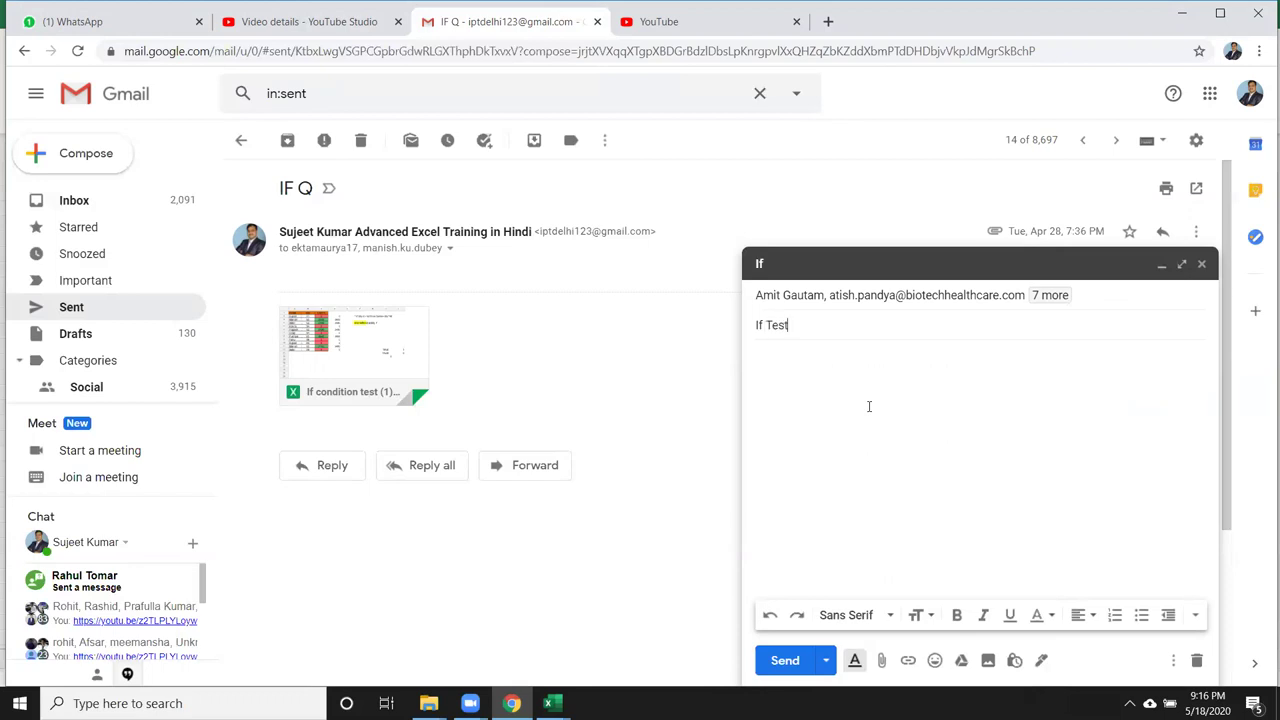
left_click(908, 373)
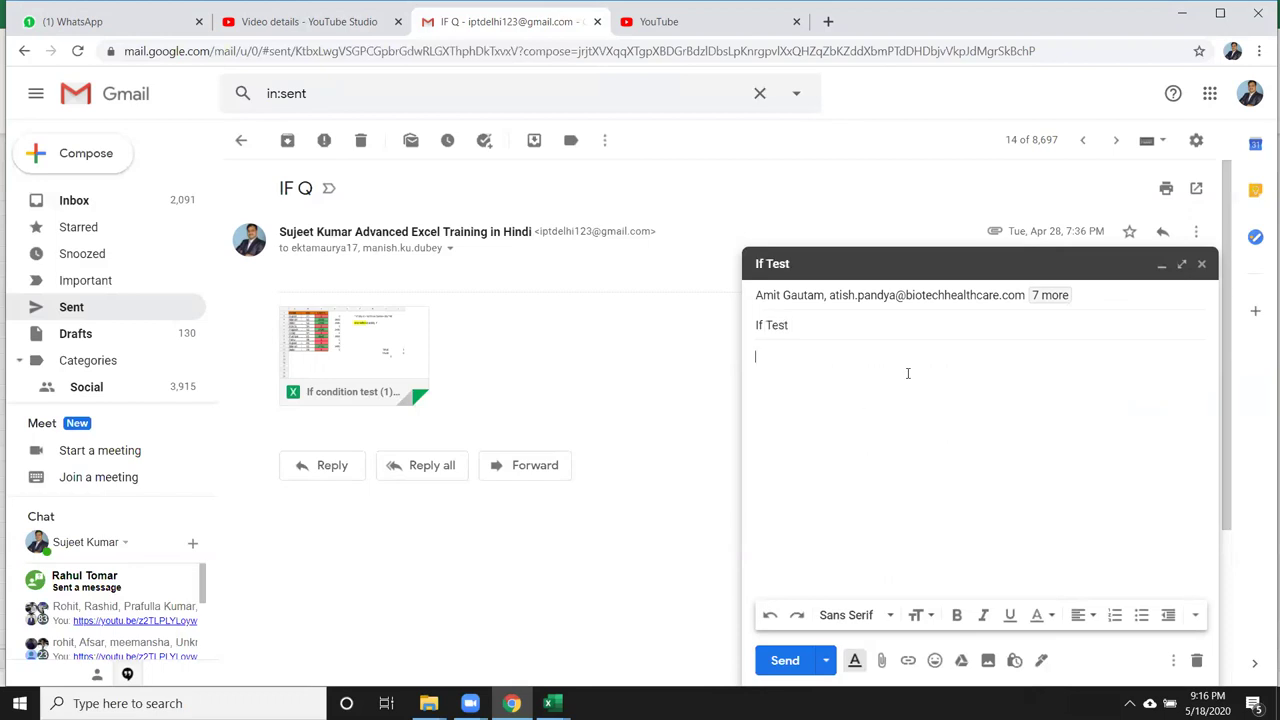
In the attach dialog's Downloads folder, rename the If condition test workbook to IfVBA.
left_click(881, 660)
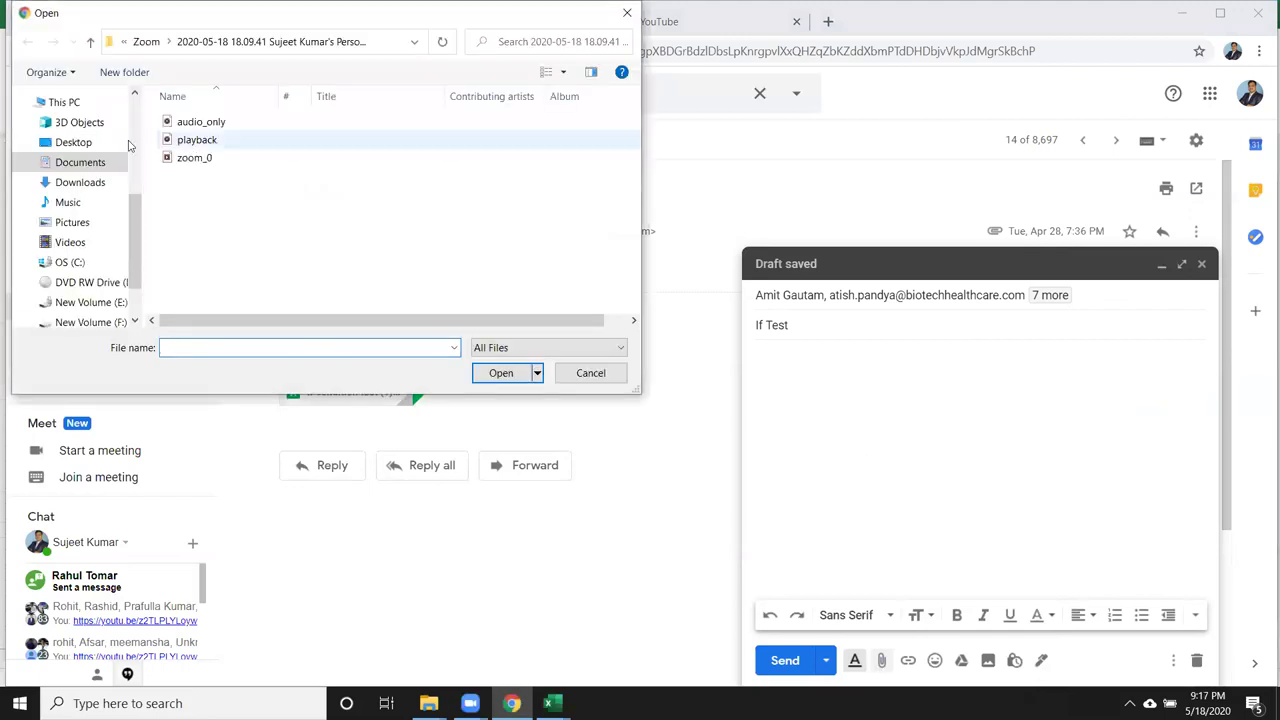
left_click(84, 182)
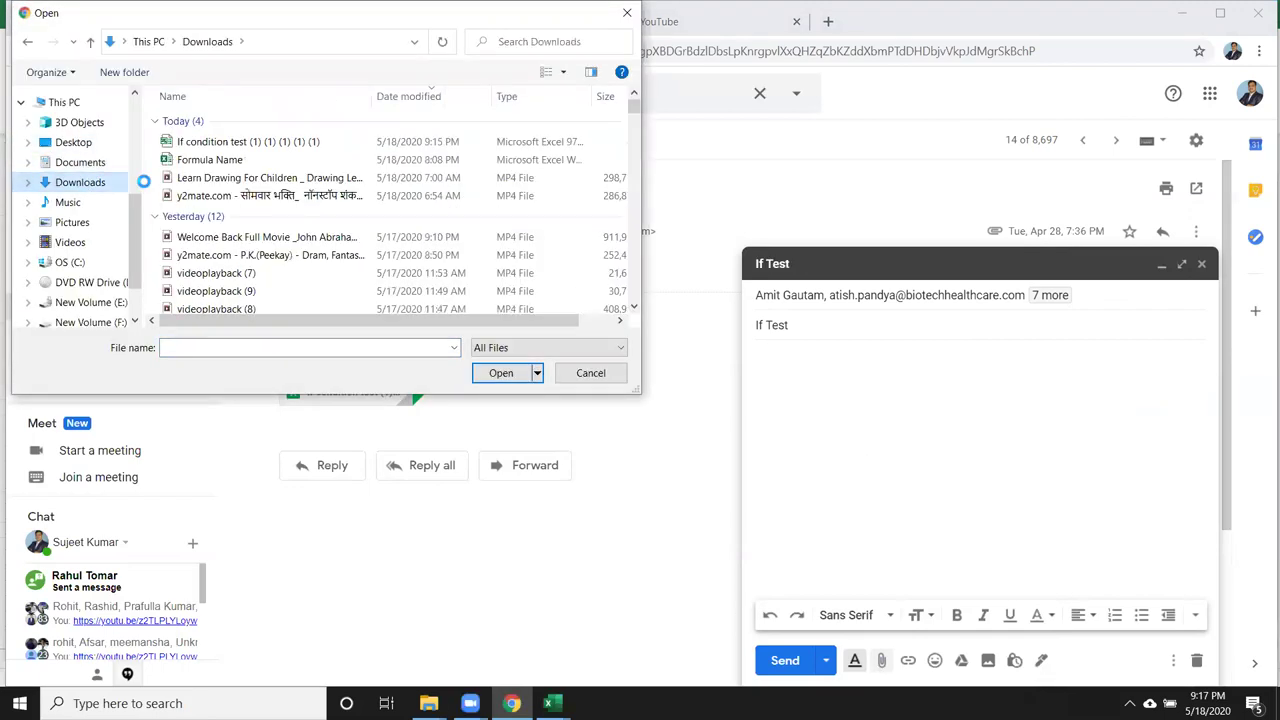
left_click(286, 141)
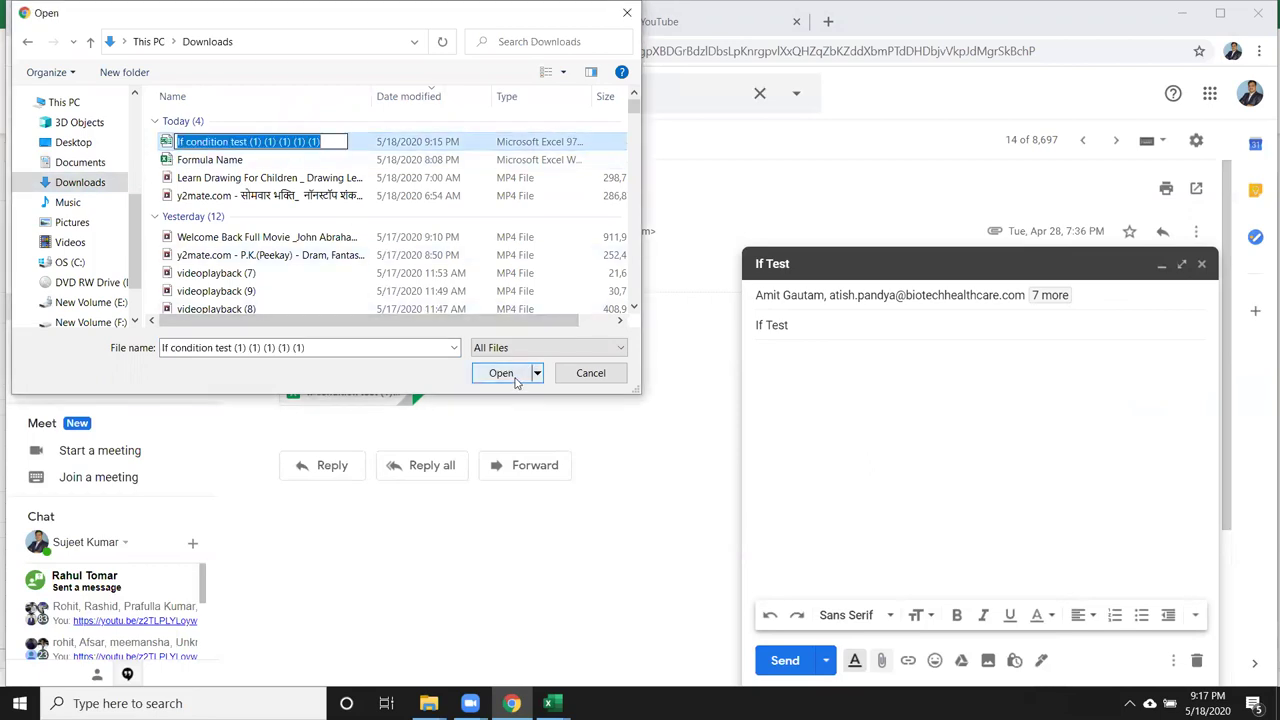
type("If")
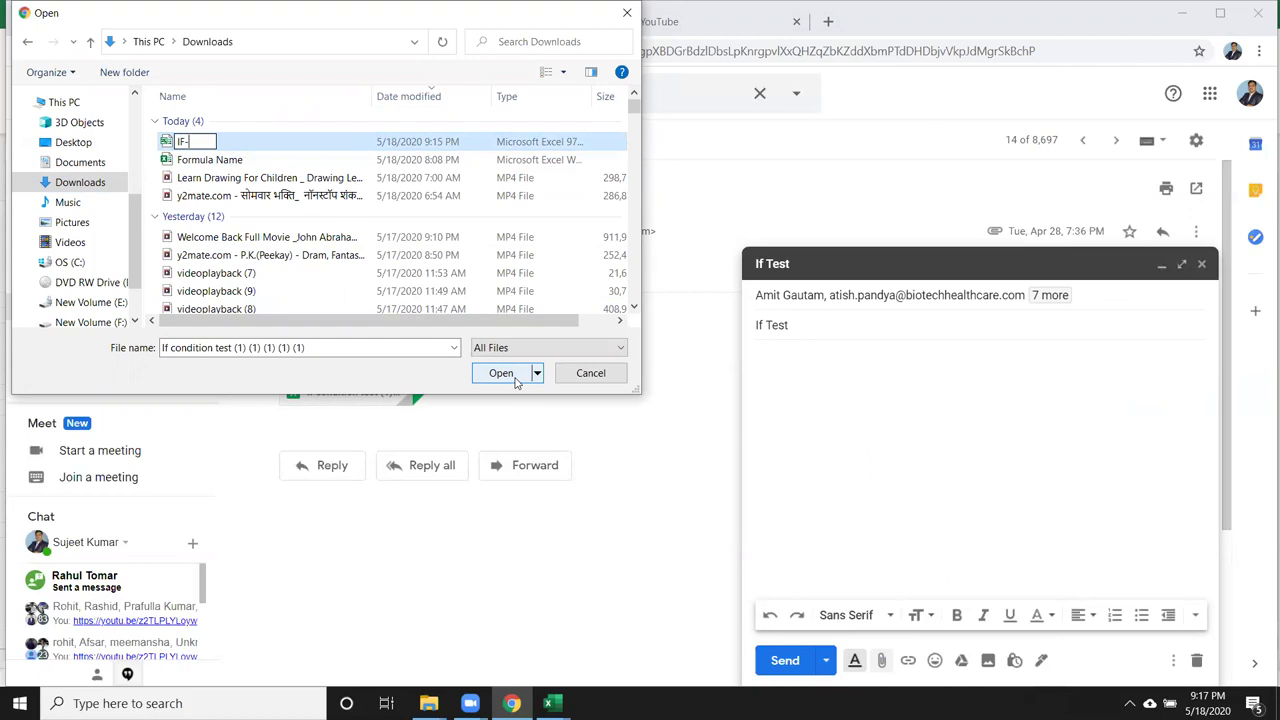
type("VBA")
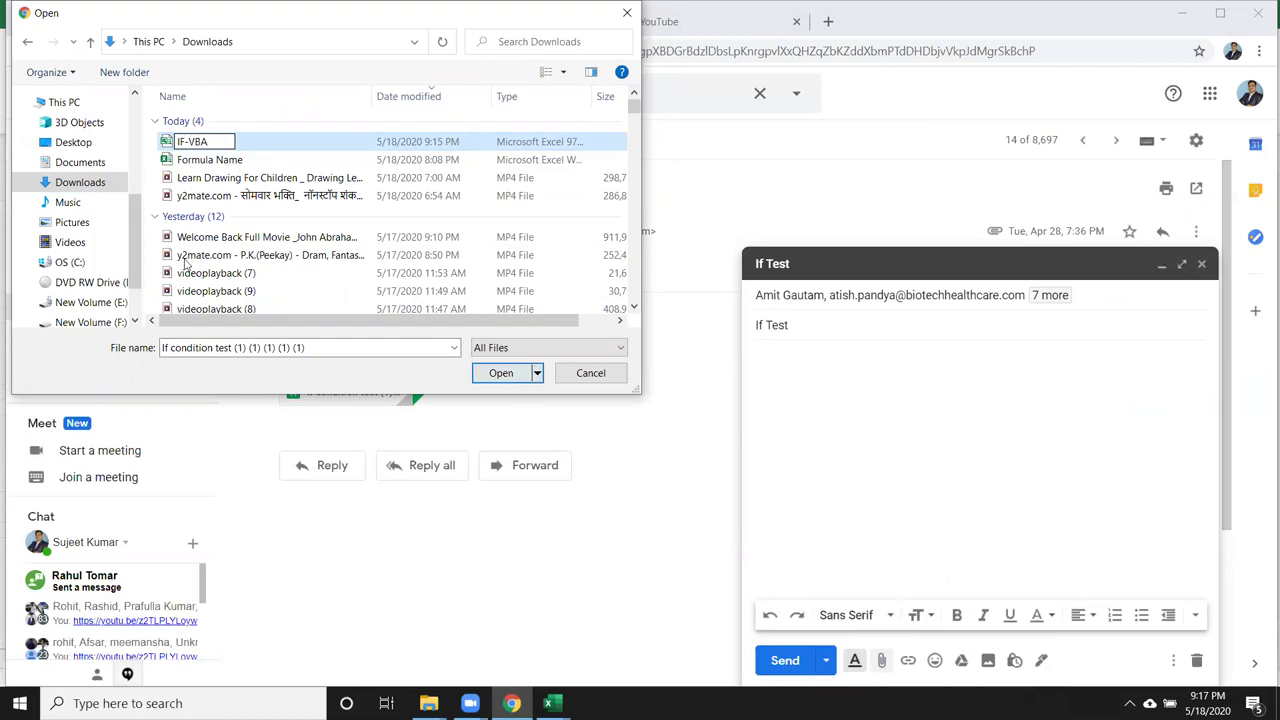
key("Return")
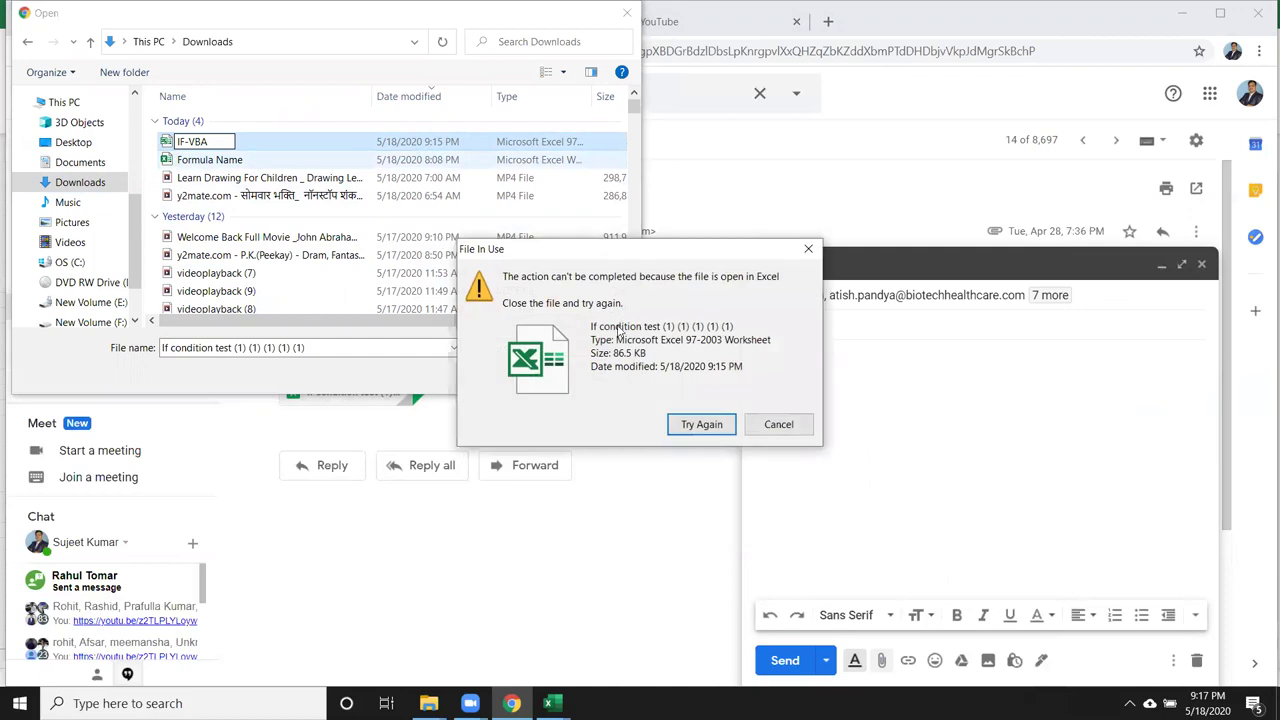
Dismiss the file-in-use warning, attach Formula Name.xlsx, and send the email.
left_click(778, 424)
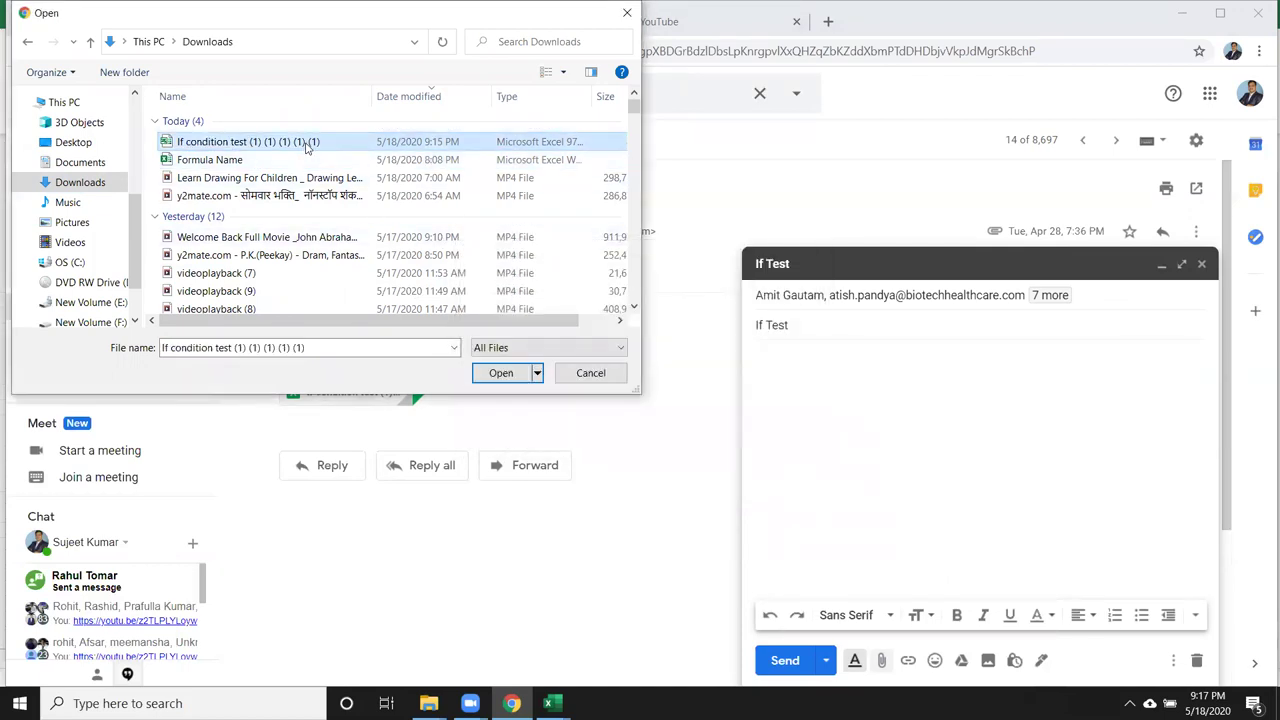
double_click(310, 159)
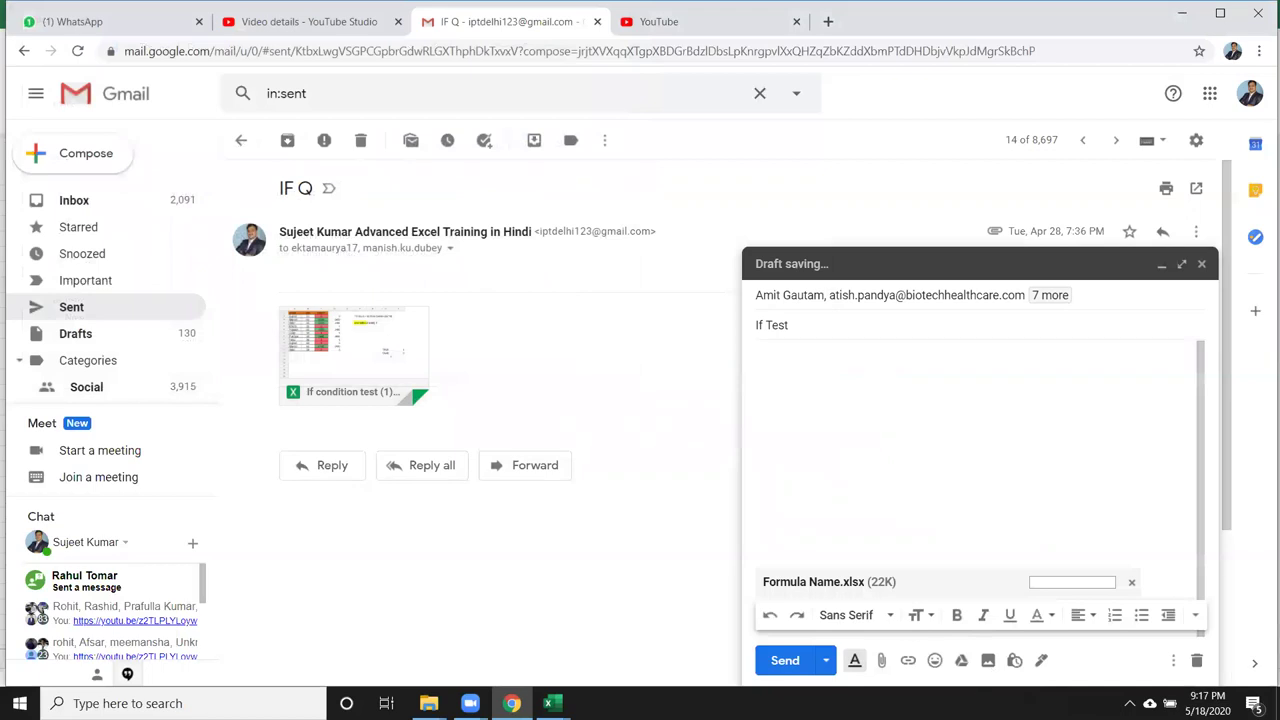
left_click(785, 662)
mouse_move(548, 703)
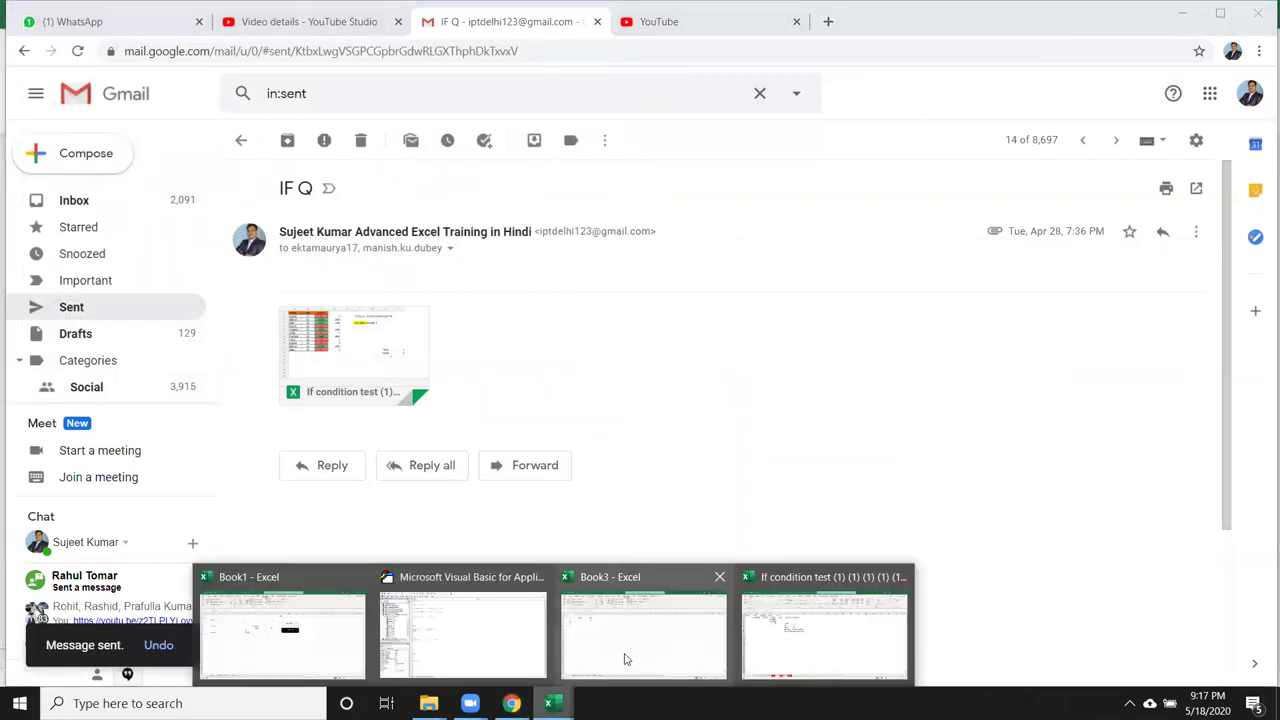
In Book3, clear the old Cost/MRP data from Sheet4.
left_click(626, 659)
left_click(56, 289)
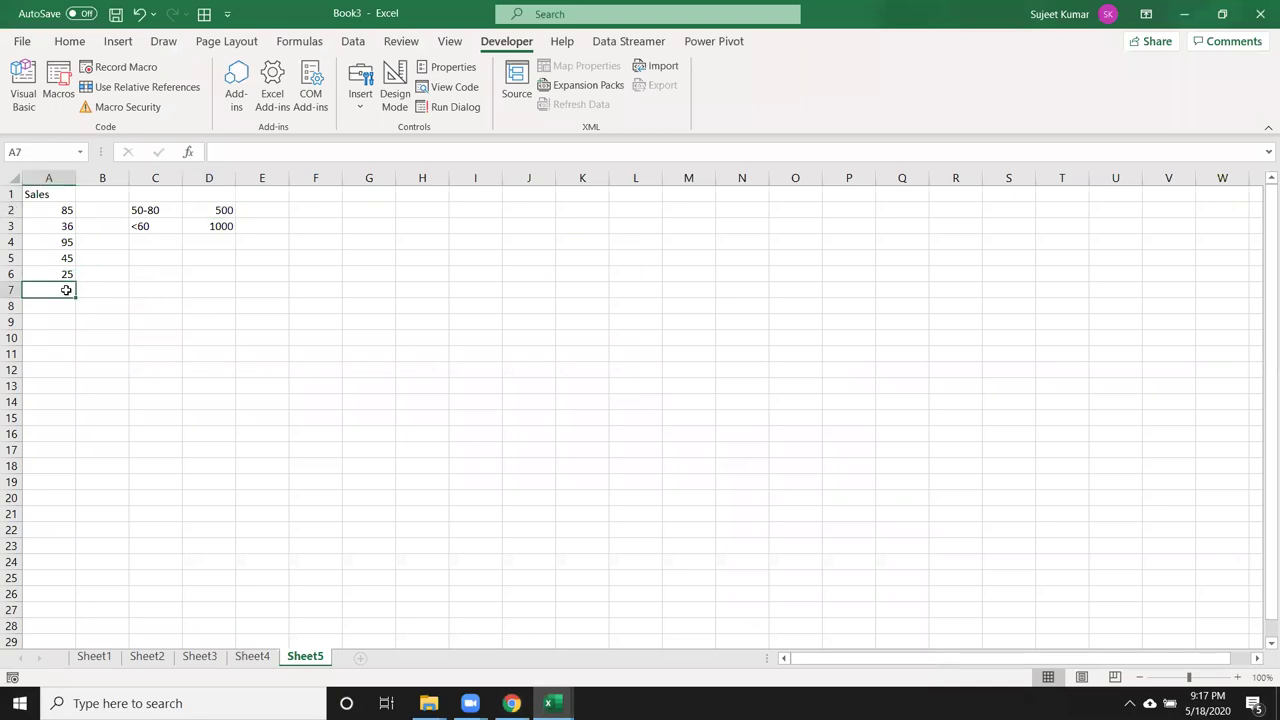
type("=")
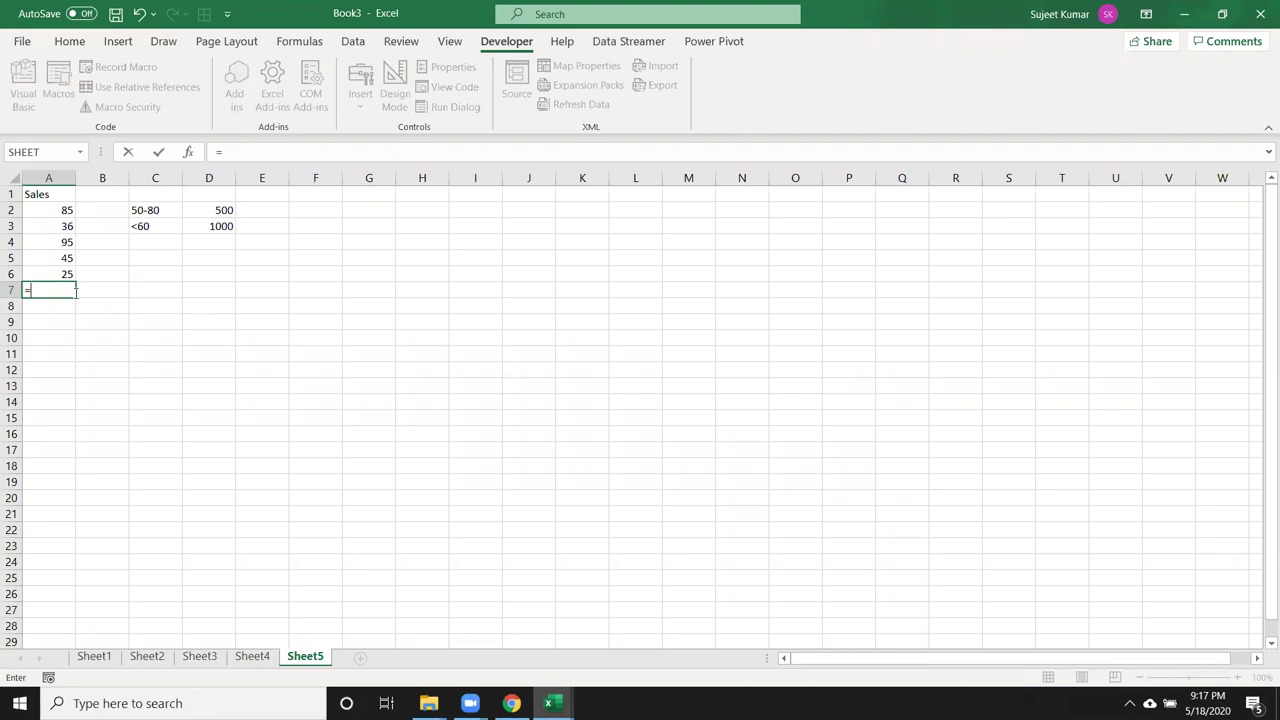
key("Escape")
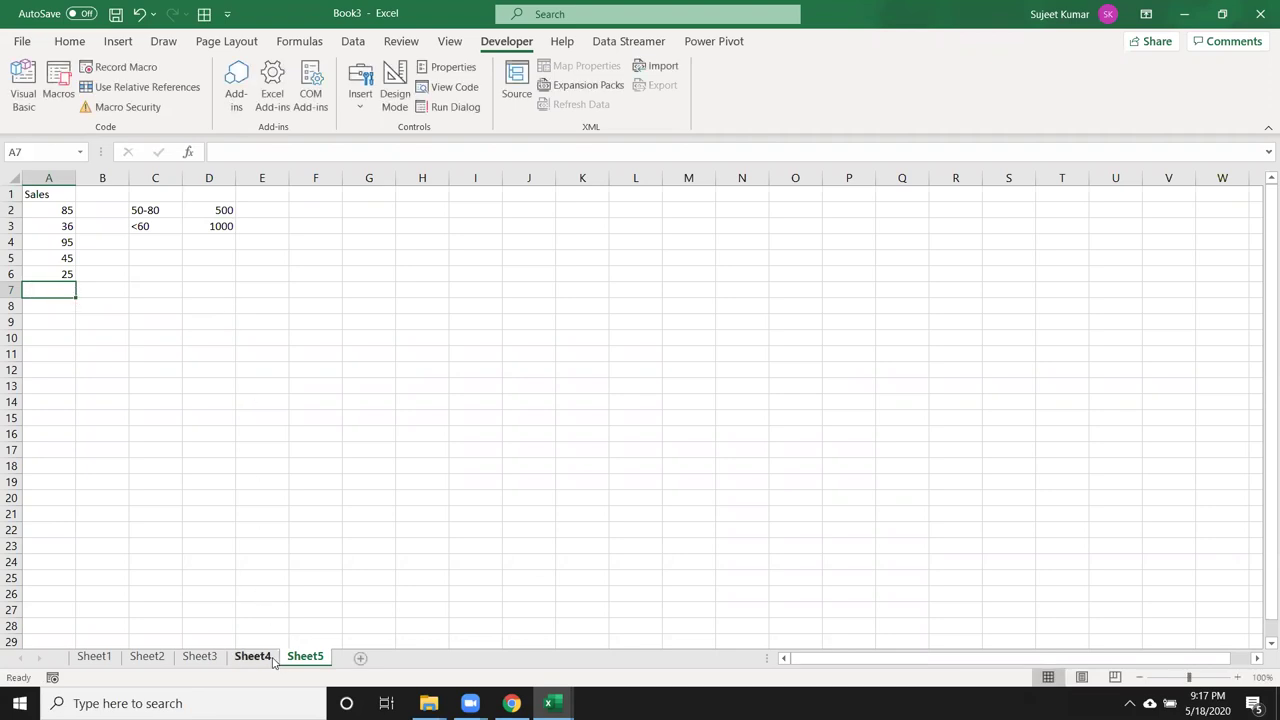
left_click(252, 656)
mouse_move(38, 198)
left_mouse_down()
mouse_move(207, 363)
mouse_move(240, 357)
left_mouse_up()
key("Delete")
key("ctrl+Home")
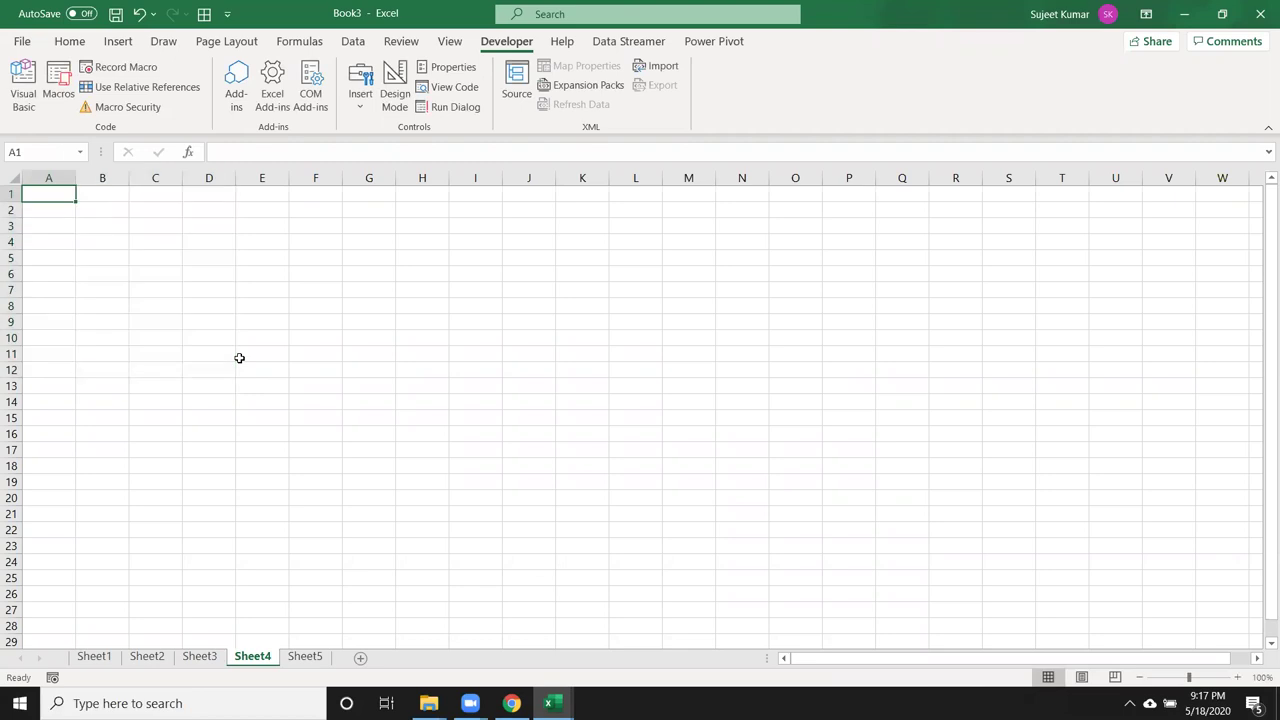
Enter the Name heading in A1 and fill a list of names down to A10.
type("Name")
key("Return")
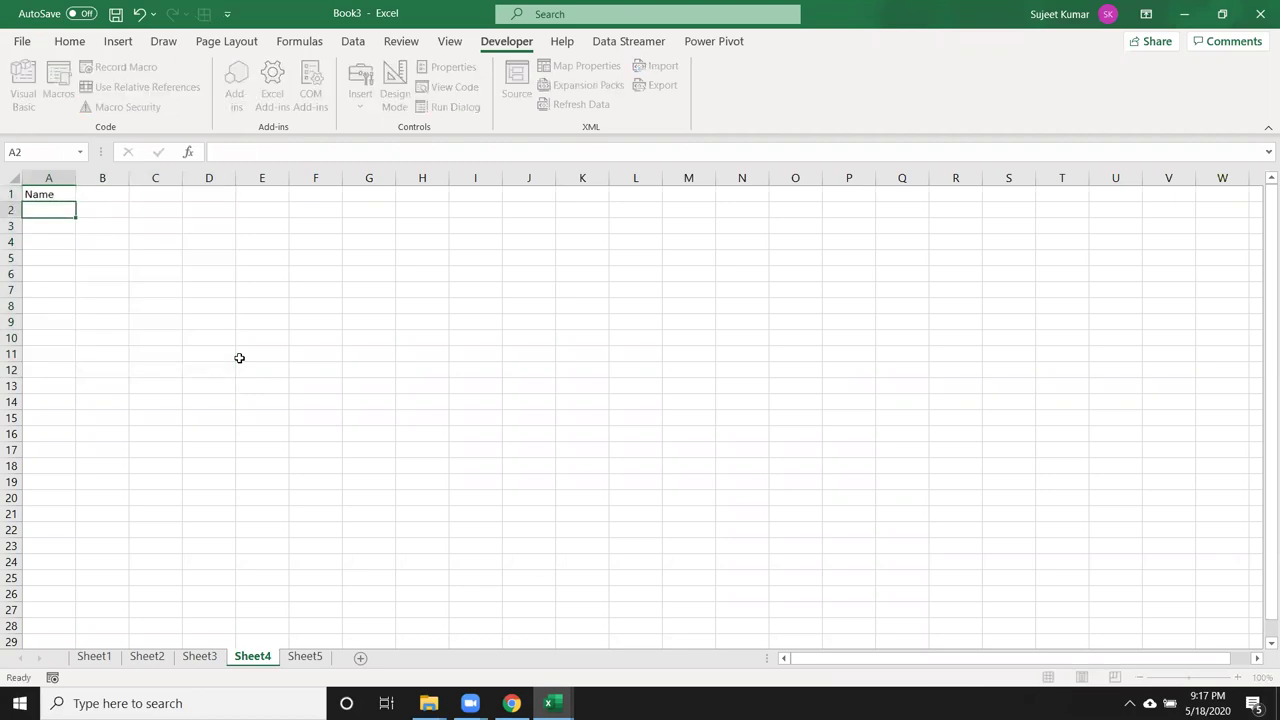
type("Puja")
key("Return")
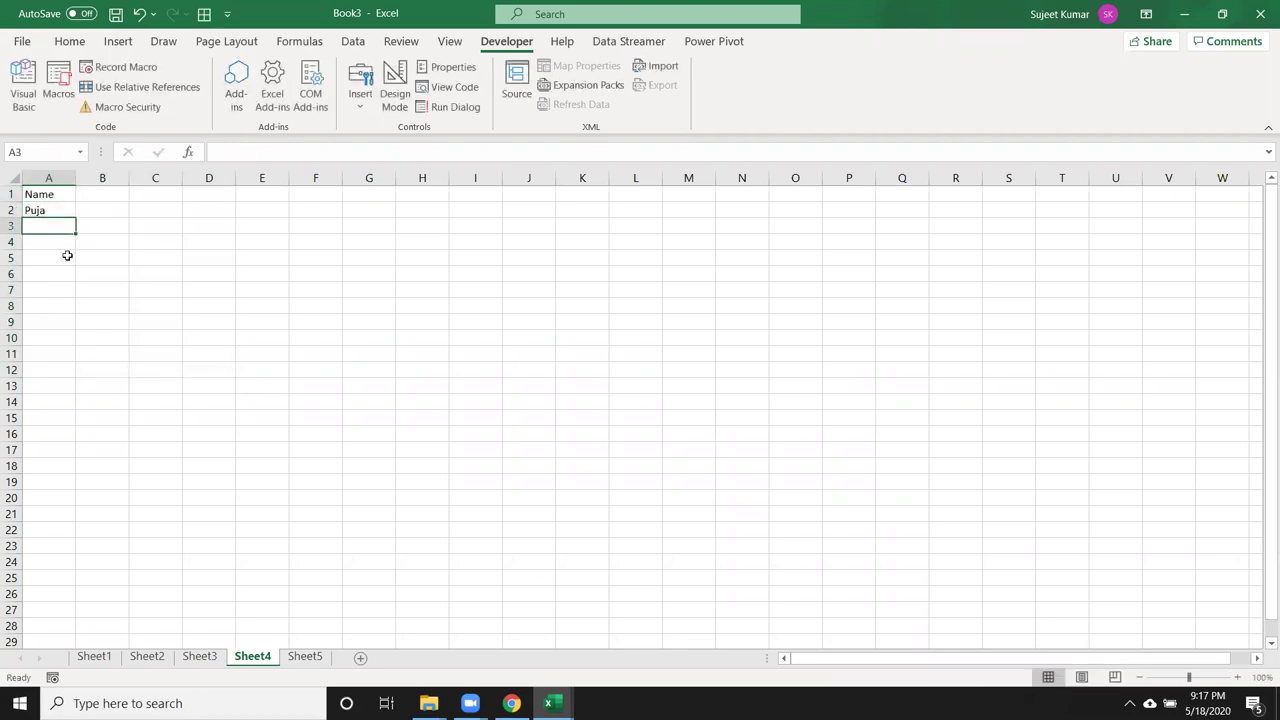
left_click(54, 207)
left_click_drag(75, 217, 82, 248)
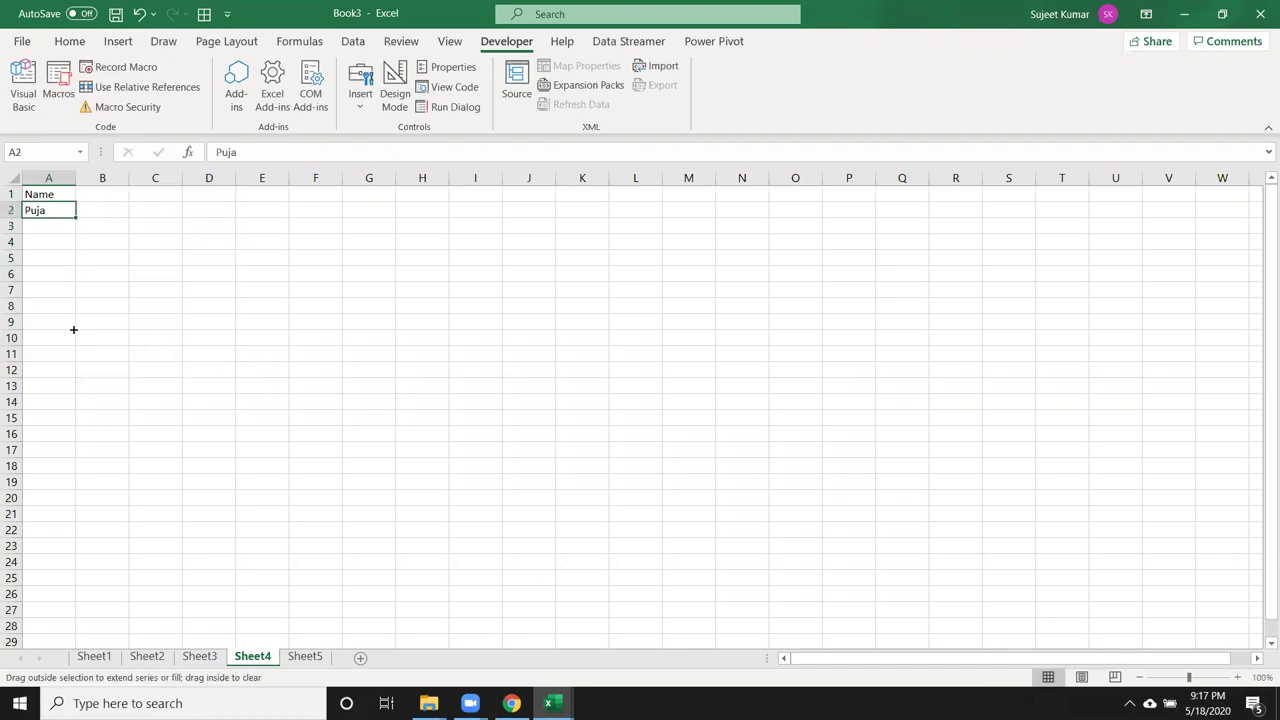
Add month headings Jan through Apr in B1:E1 and a Total heading in F1.
left_click(102, 196)
type("Jan")
key("Return")
left_click(115, 198)
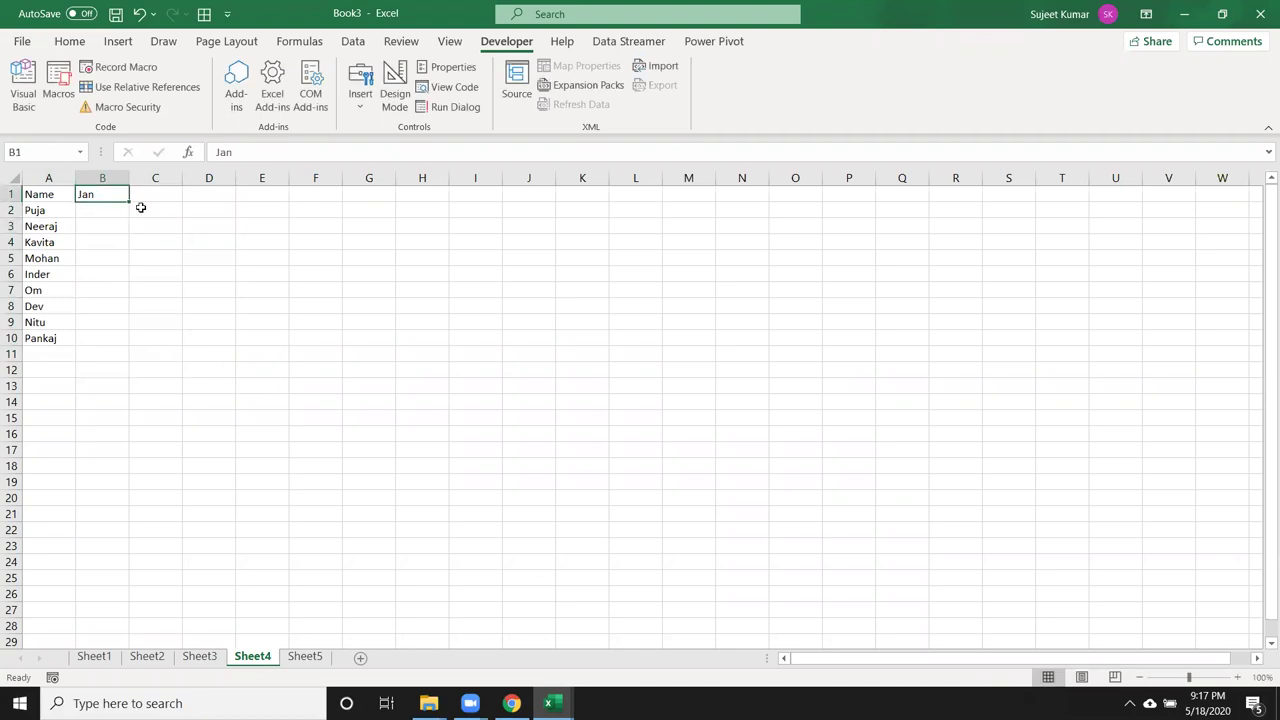
left_click_drag(130, 201, 288, 201)
left_click(343, 190)
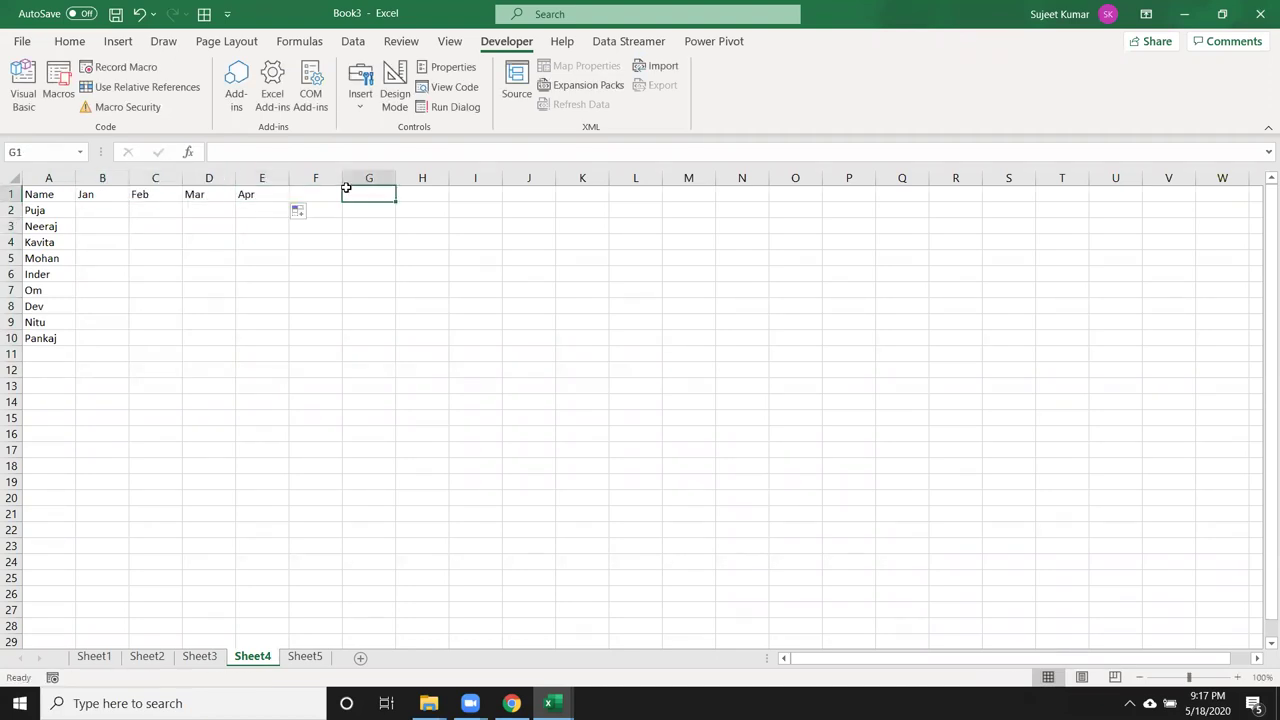
left_click(329, 190)
type("Total")
key("Return")
Fill B2:E10 with the formula =RANDBETWEEN(10,50).
key("Left")
key("Left")
key("Left")
key("Left")
type("=ra")
key("Down")
key("Down")
key("Down")
key("Tab")
type("10,50")
key("Return")
key("Up")
key("Up")
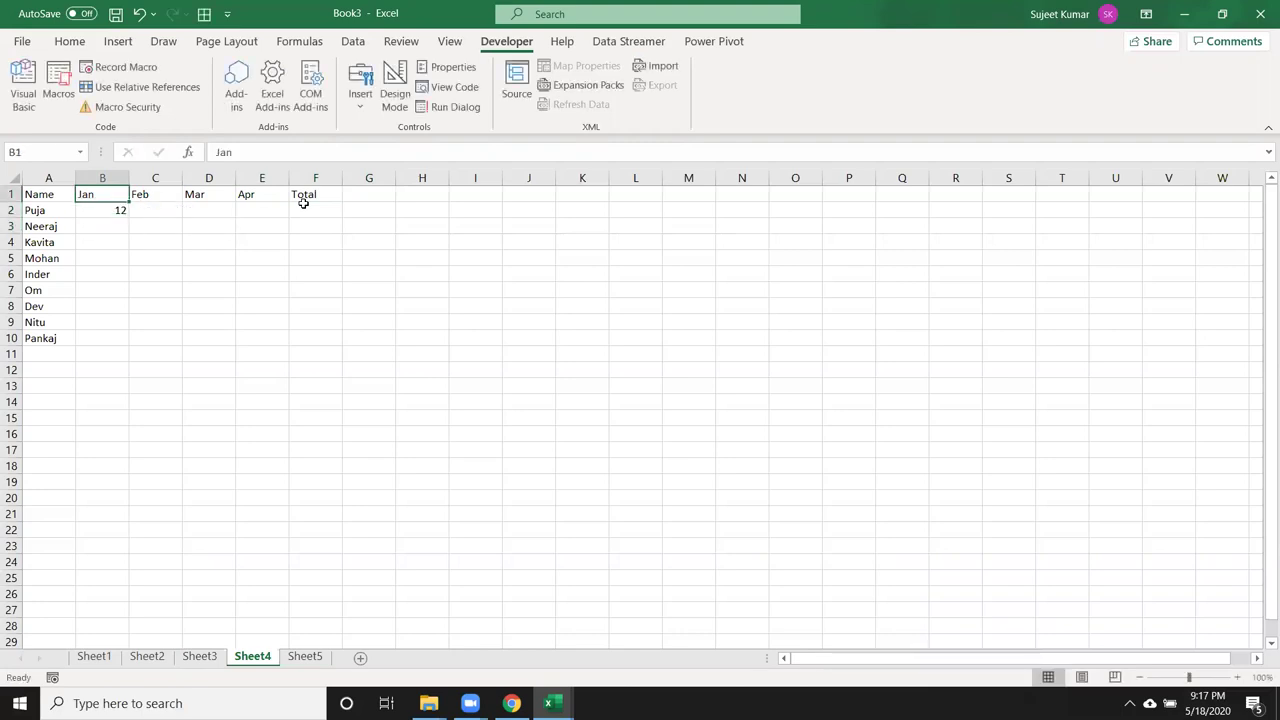
key("ctrl+Right")
key("Down")
key("Left")
key("ctrl+shift+Left")
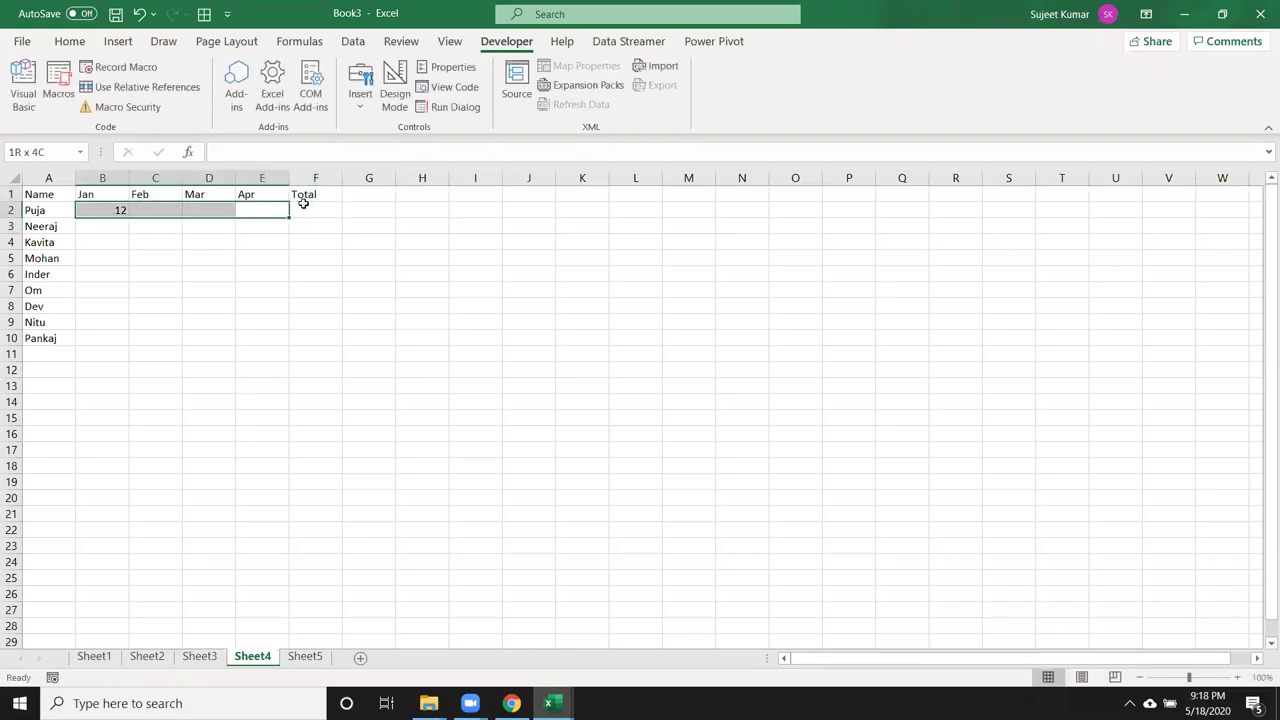
key("ctrl+r")
key("shift+Down")
key("shift+Down")
key("shift+Down")
key("shift+Down")
key("ctrl+d")
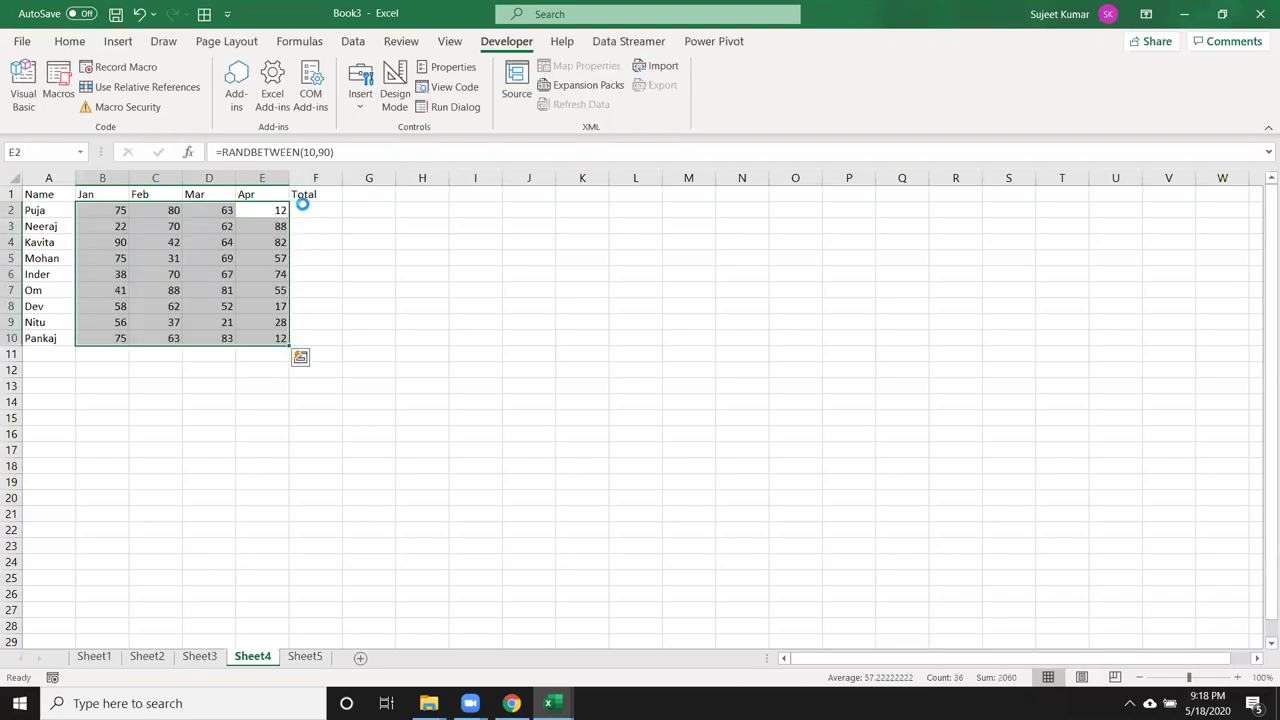
Convert the B2:E10 random numbers to fixed values with Paste Values, then select F2.
key("ctrl+c")
left_click(69, 41)
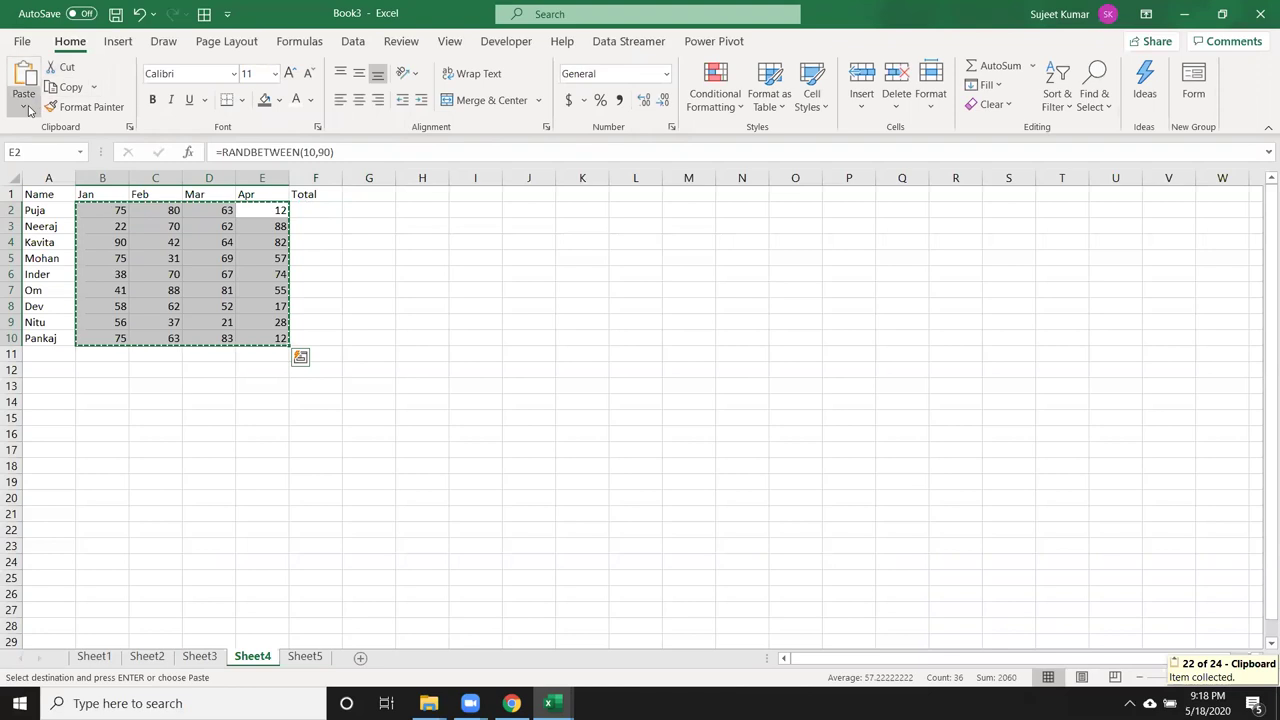
left_click(25, 106)
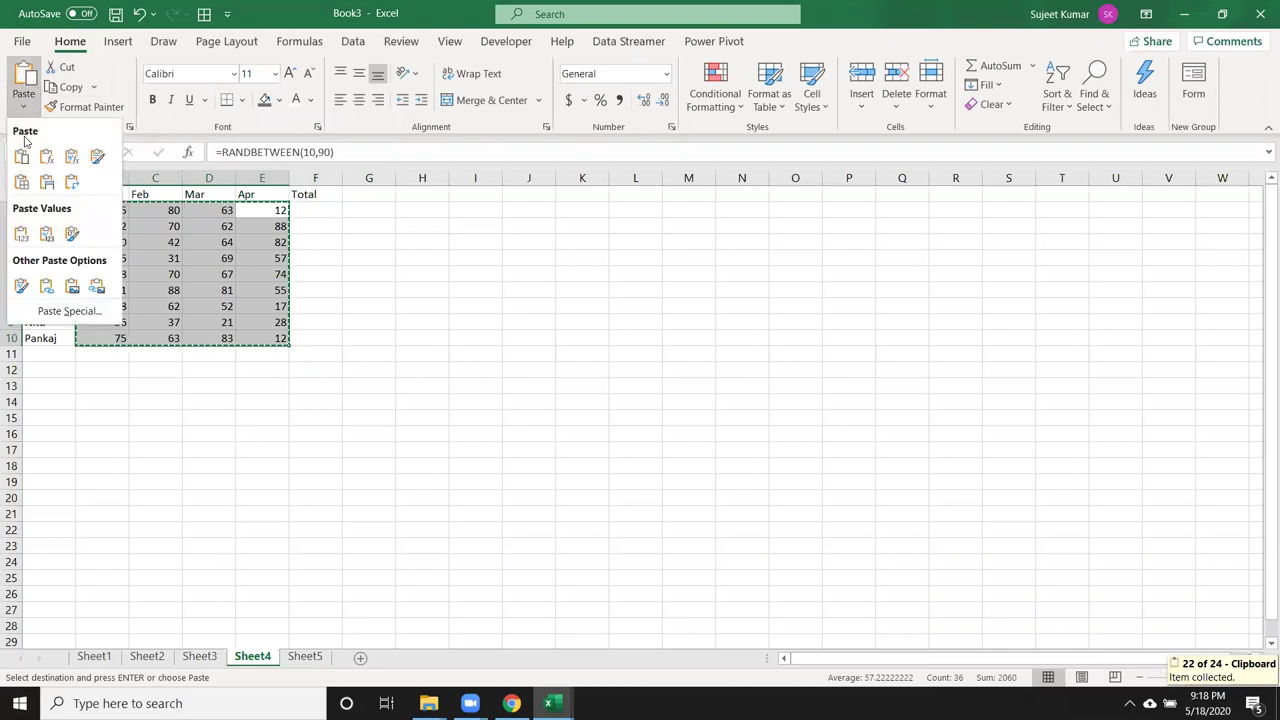
left_click(21, 233)
mouse_move(318, 218)
left_mouse_down()
mouse_move(309, 200)
mouse_move(328, 336)
left_mouse_up()
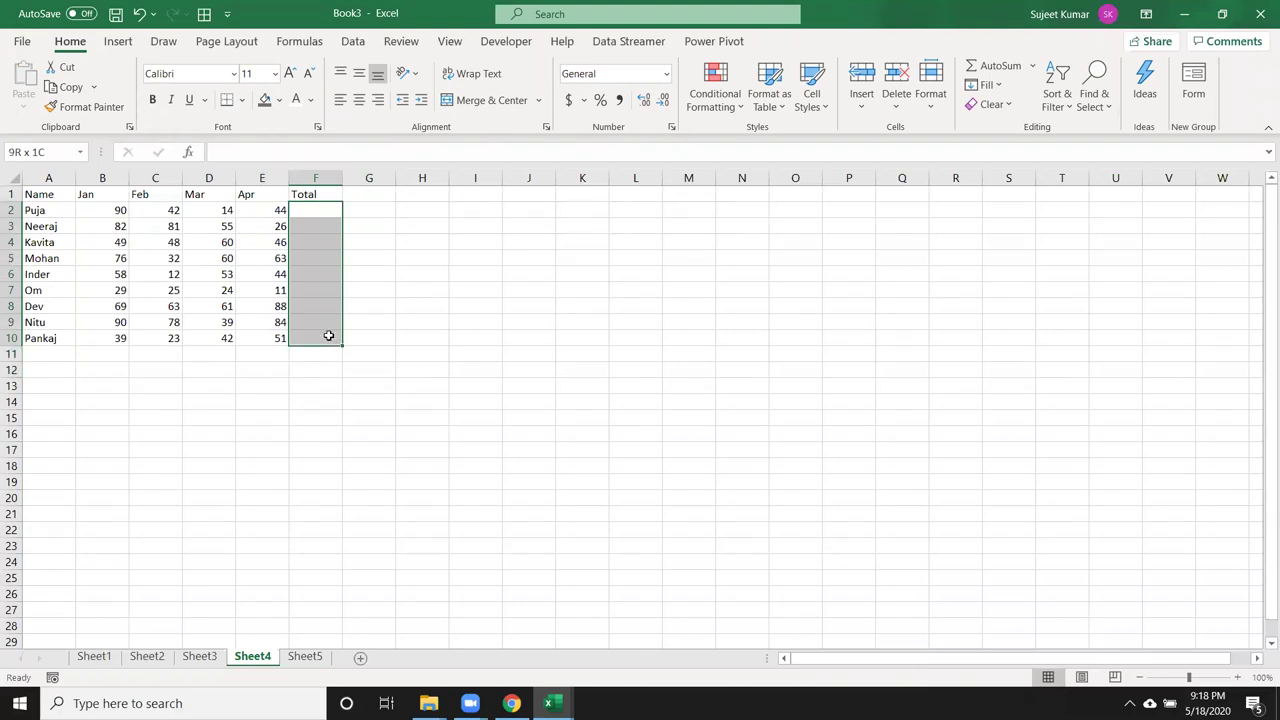
left_click(312, 215)
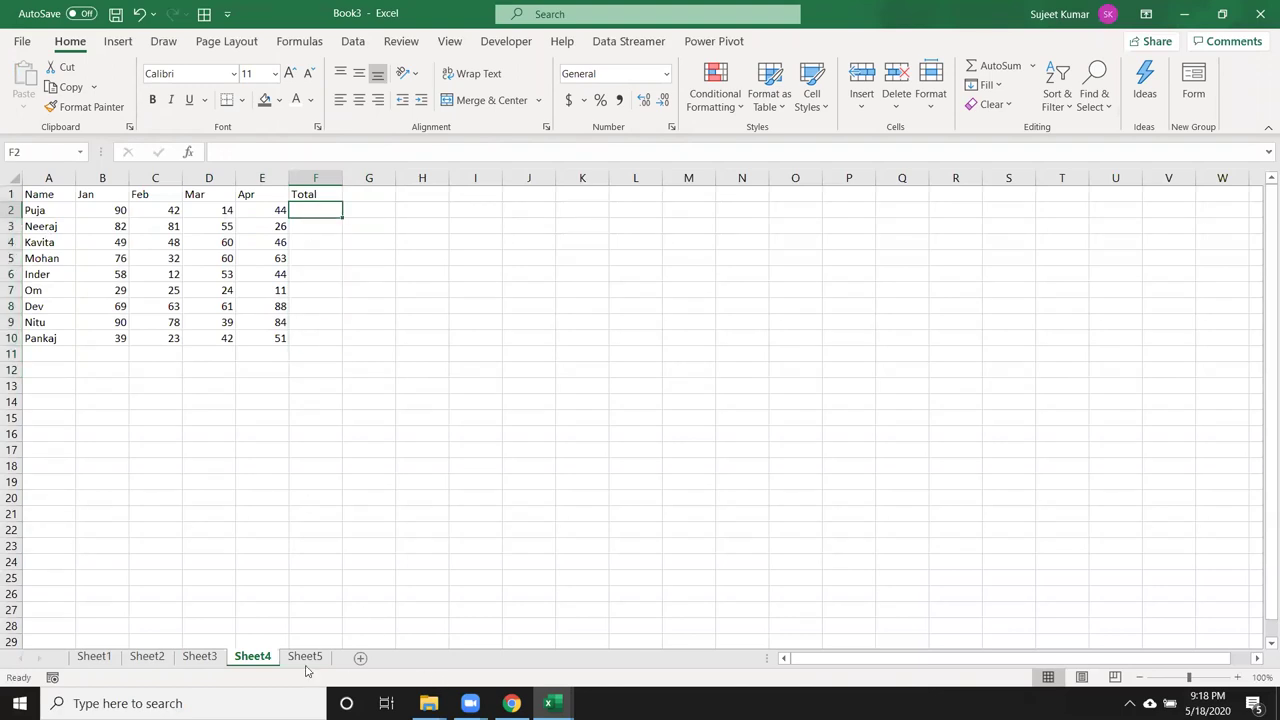
left_click(504, 43)
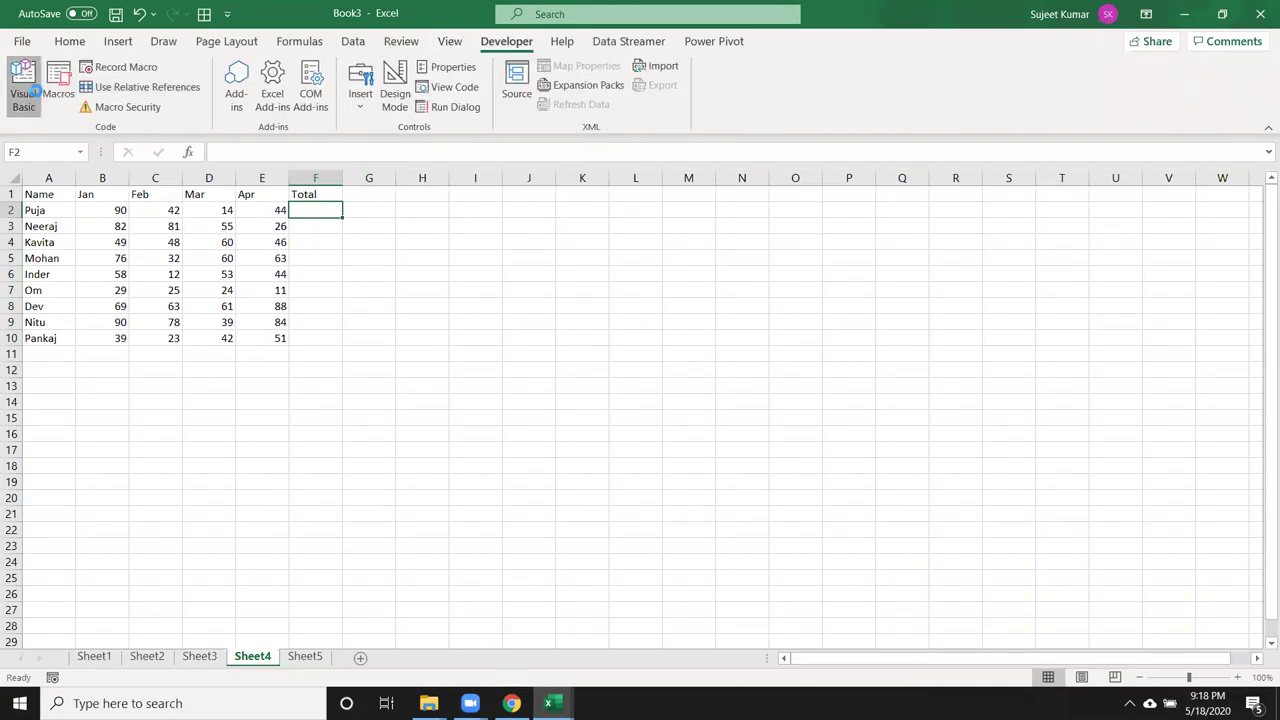
Open the Visual Basic editor, then return to the maximised Excel worksheet.
left_click(35, 90)
left_click(343, 558)
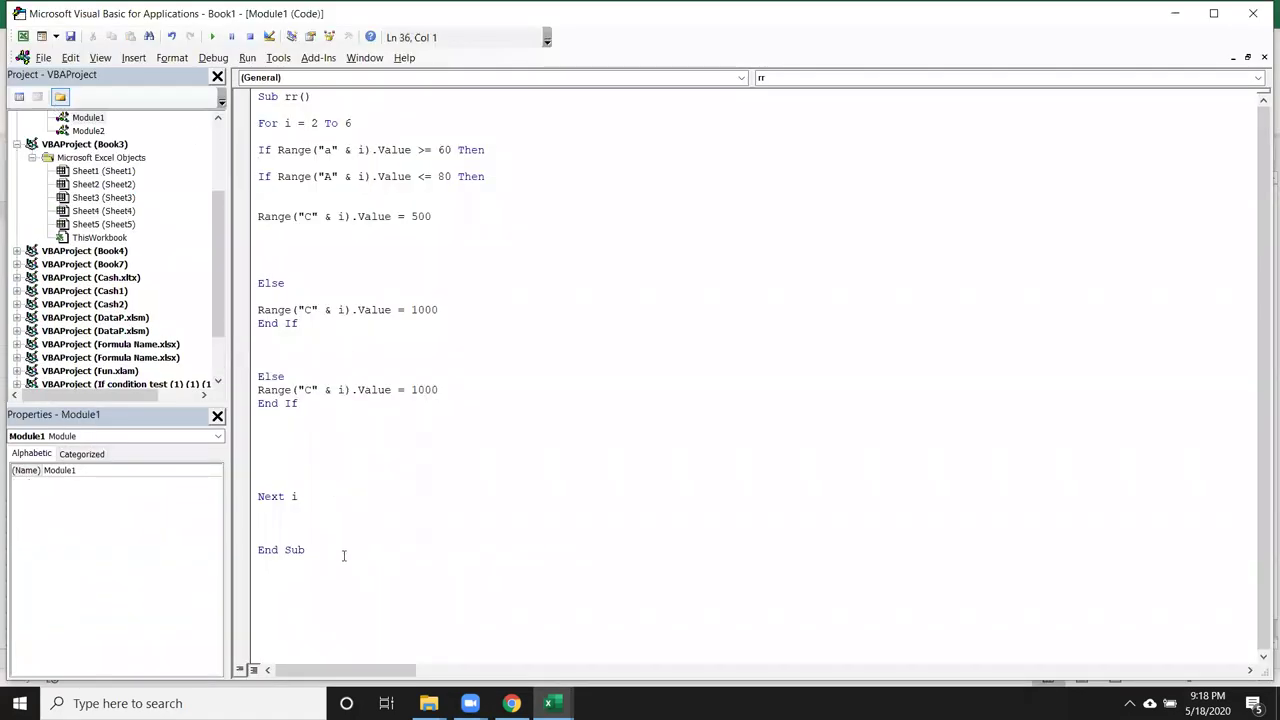
key("alt+F11")
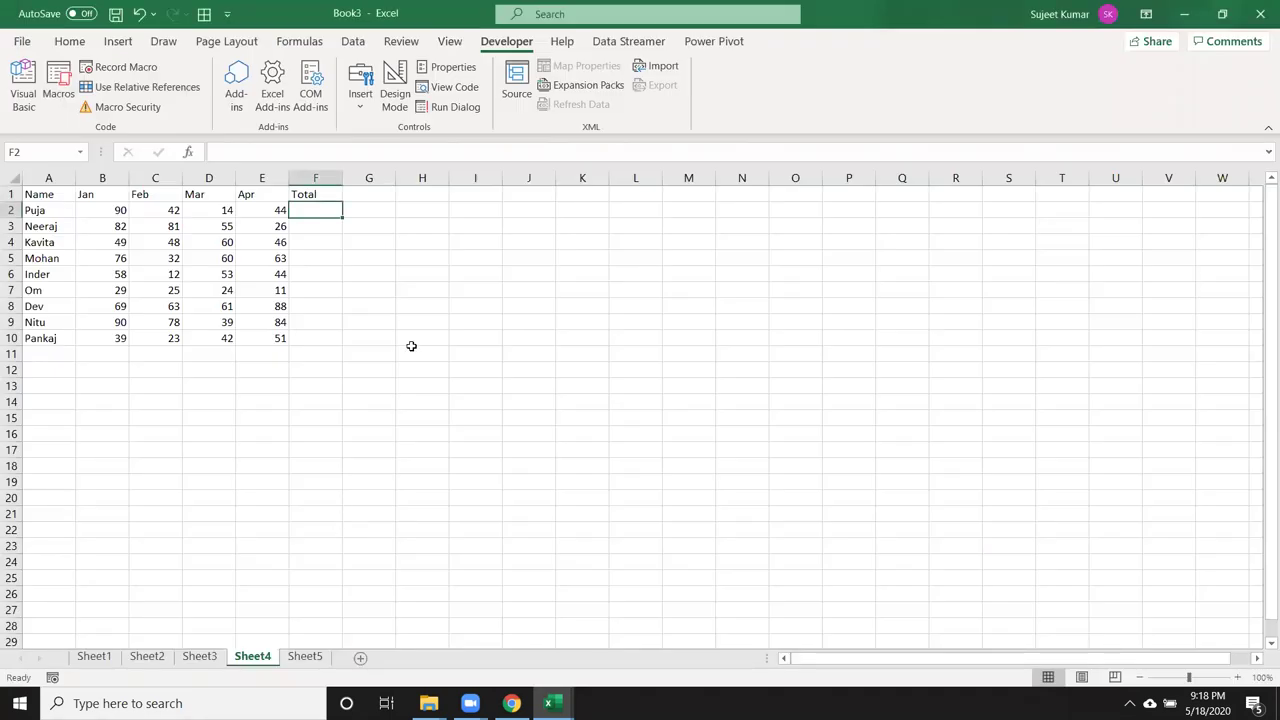
double_click(855, 17)
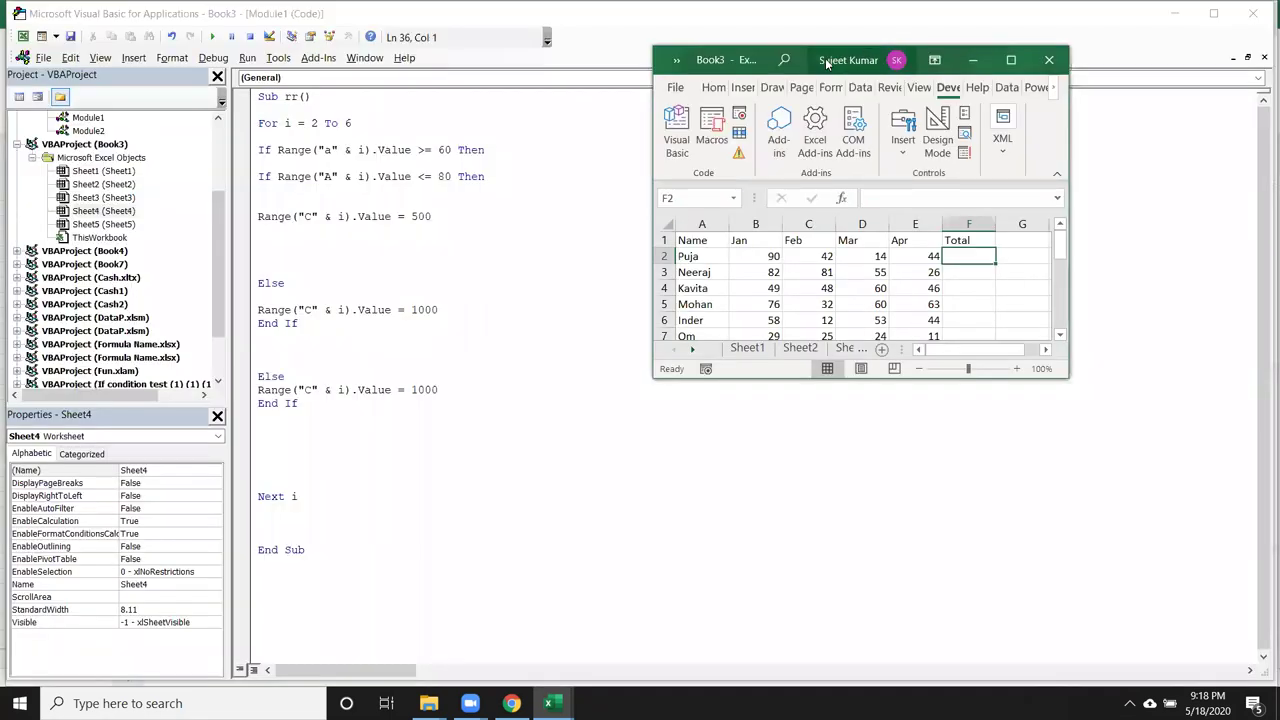
left_click(1010, 60)
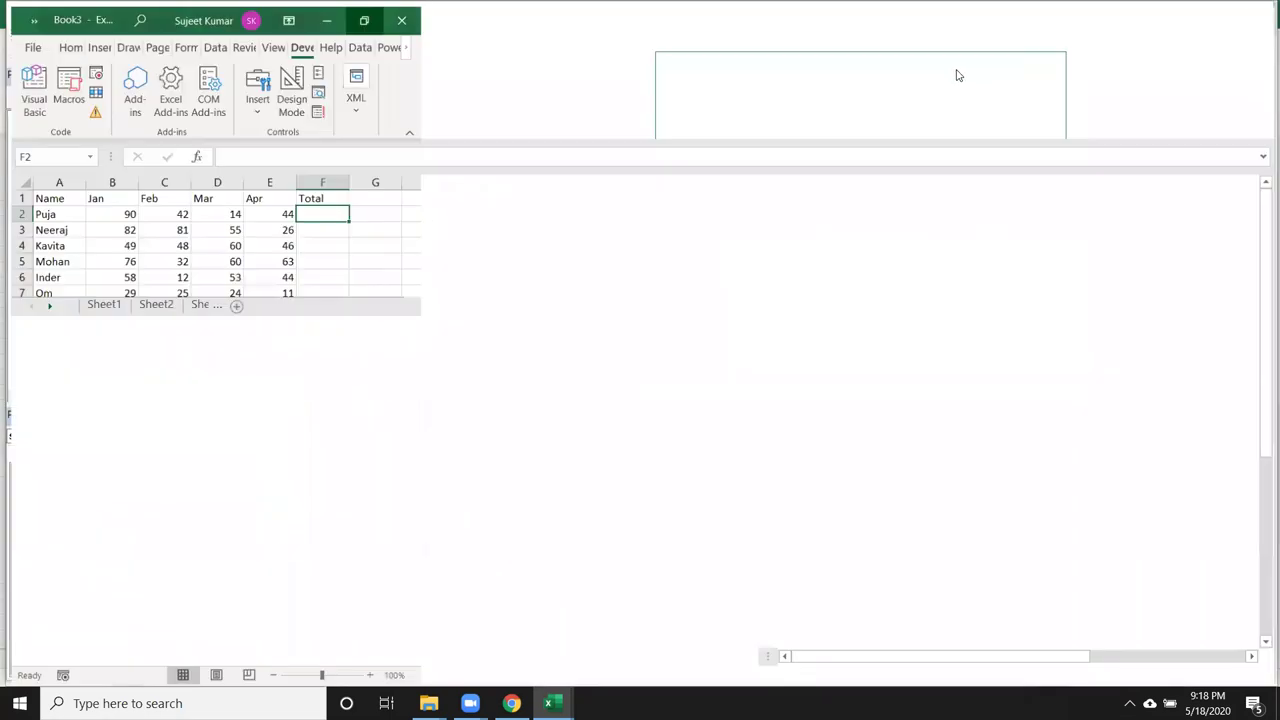
Enter =SUM(B2:E2) in F2 and confirm it returns 190.
type("=")
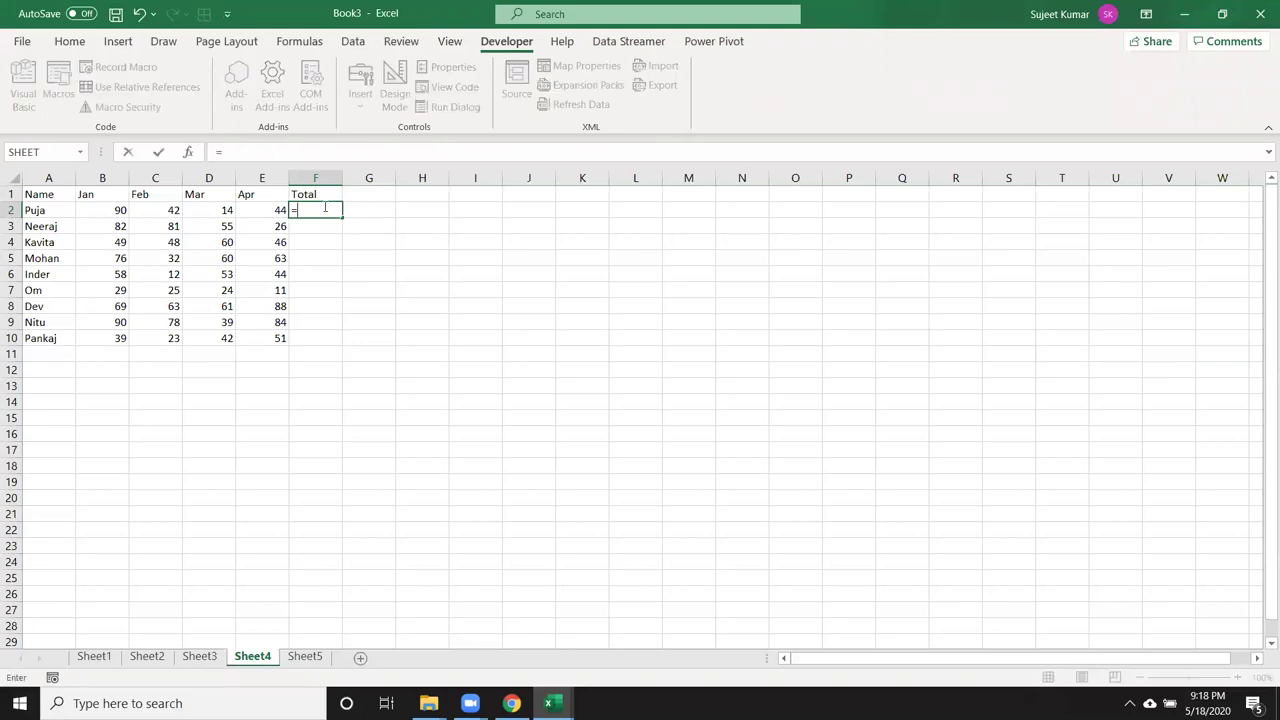
type("sum")
key("Tab")
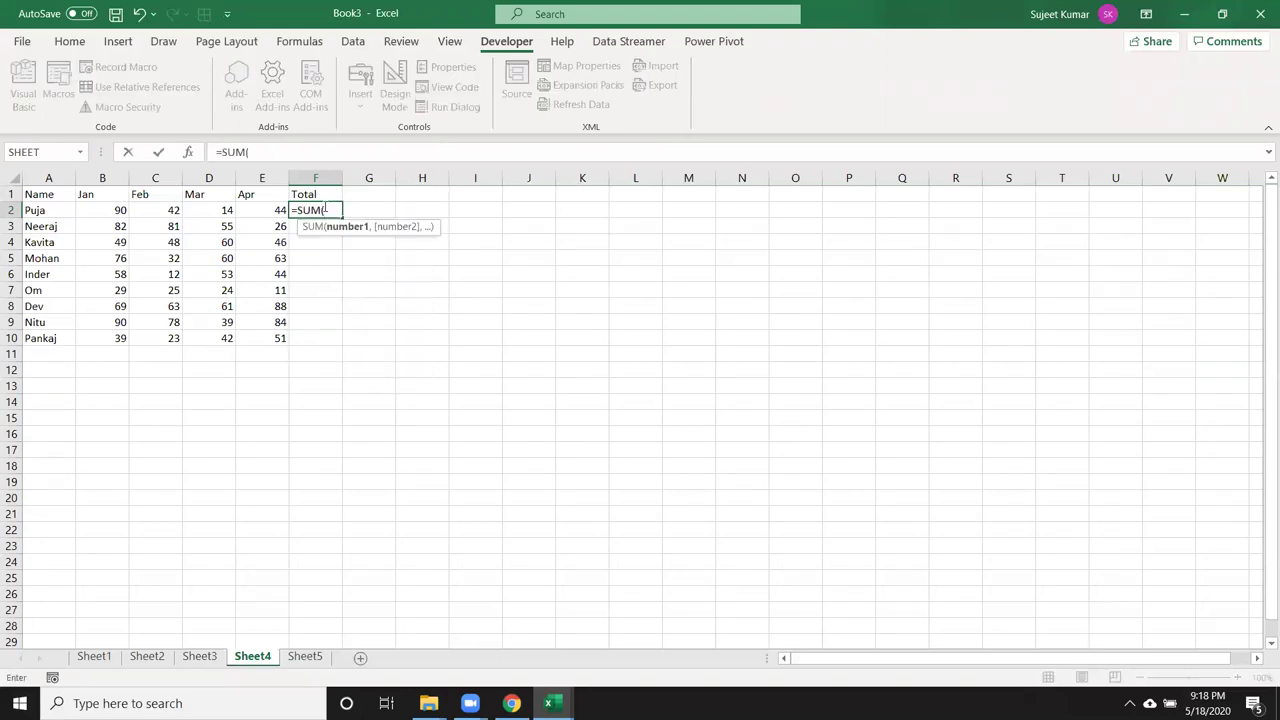
left_click_drag(265, 210, 80, 212)
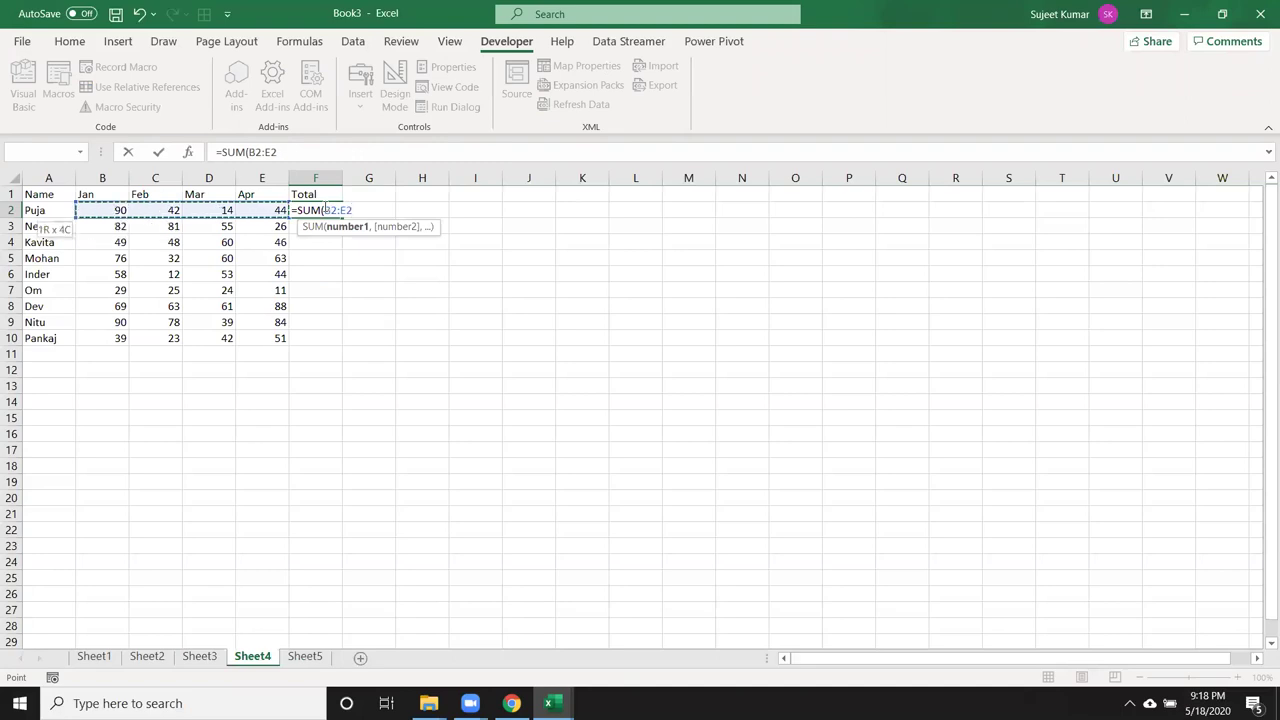
key("Return")
left_click(329, 208)
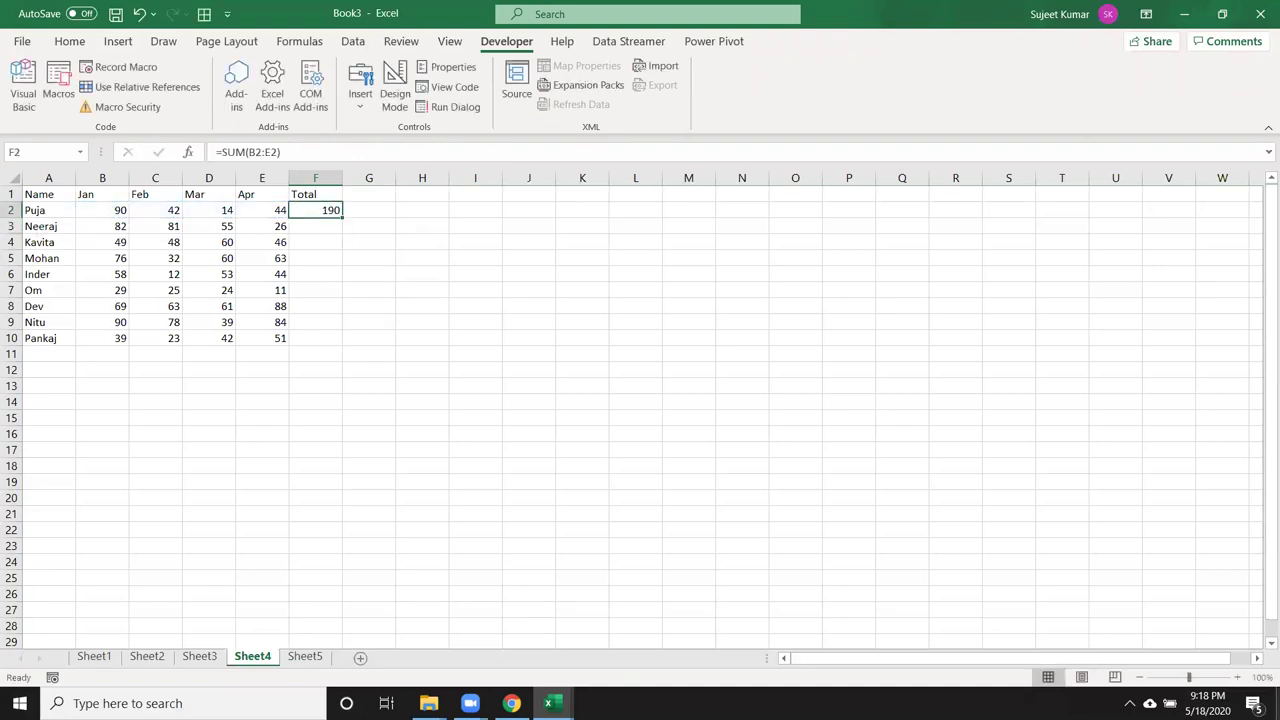
type("190")
key("Return")
key("Up")
key("ctrl+z")
key("F2")
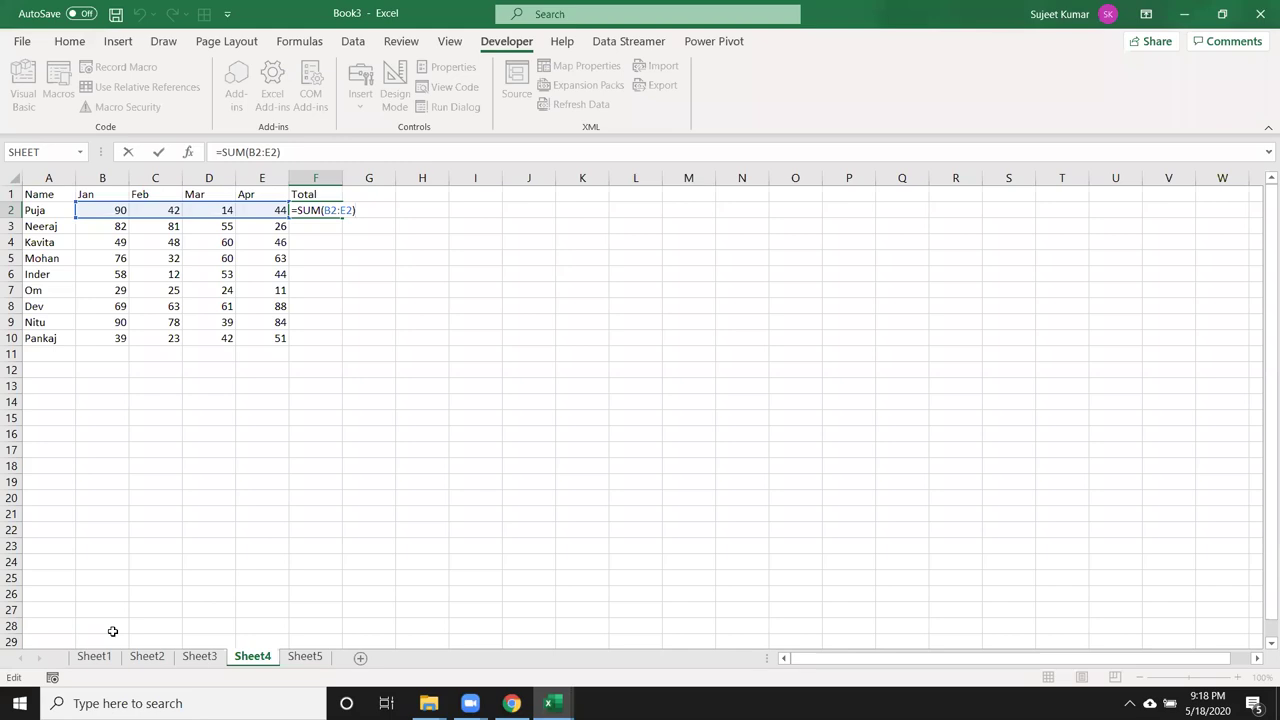
key("Escape")
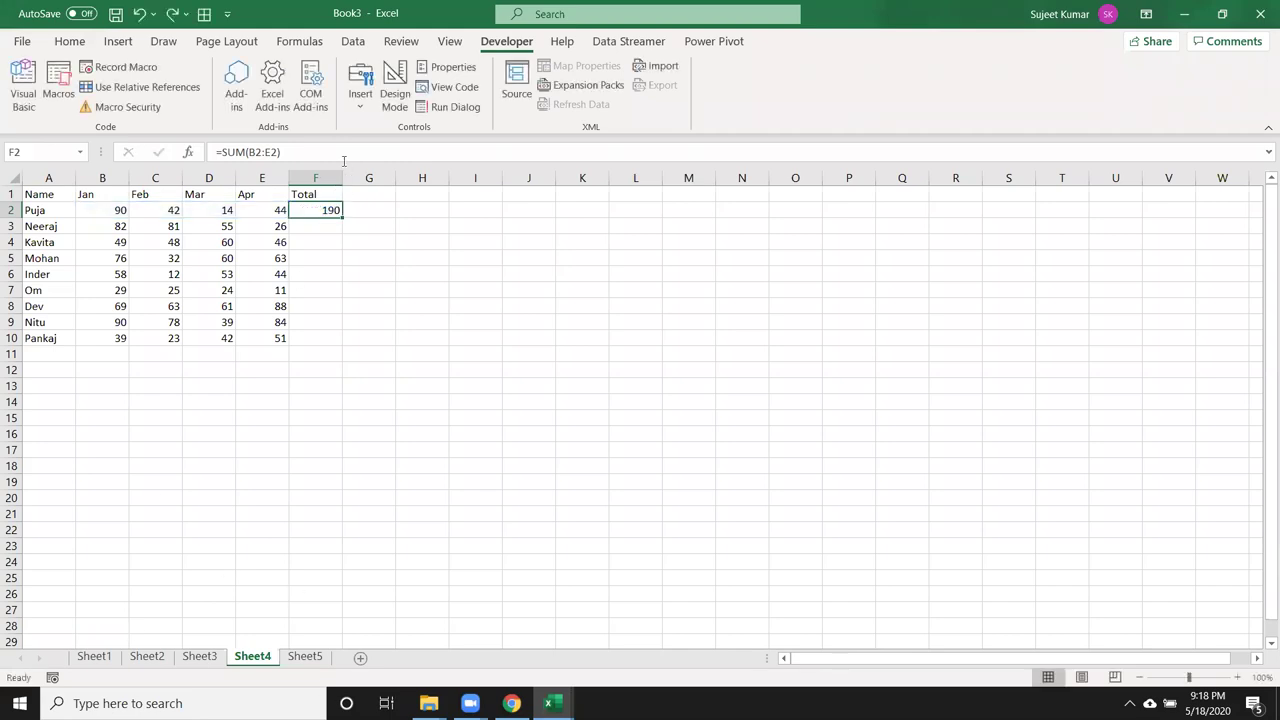
Copy the =SUM(B2:E2) formula text, clear F2, and go back to the code editor.
left_click_drag(281, 152, 175, 149)
key("ctrl+c")
key("Escape")
key("Delete")
key("alt+Tab")
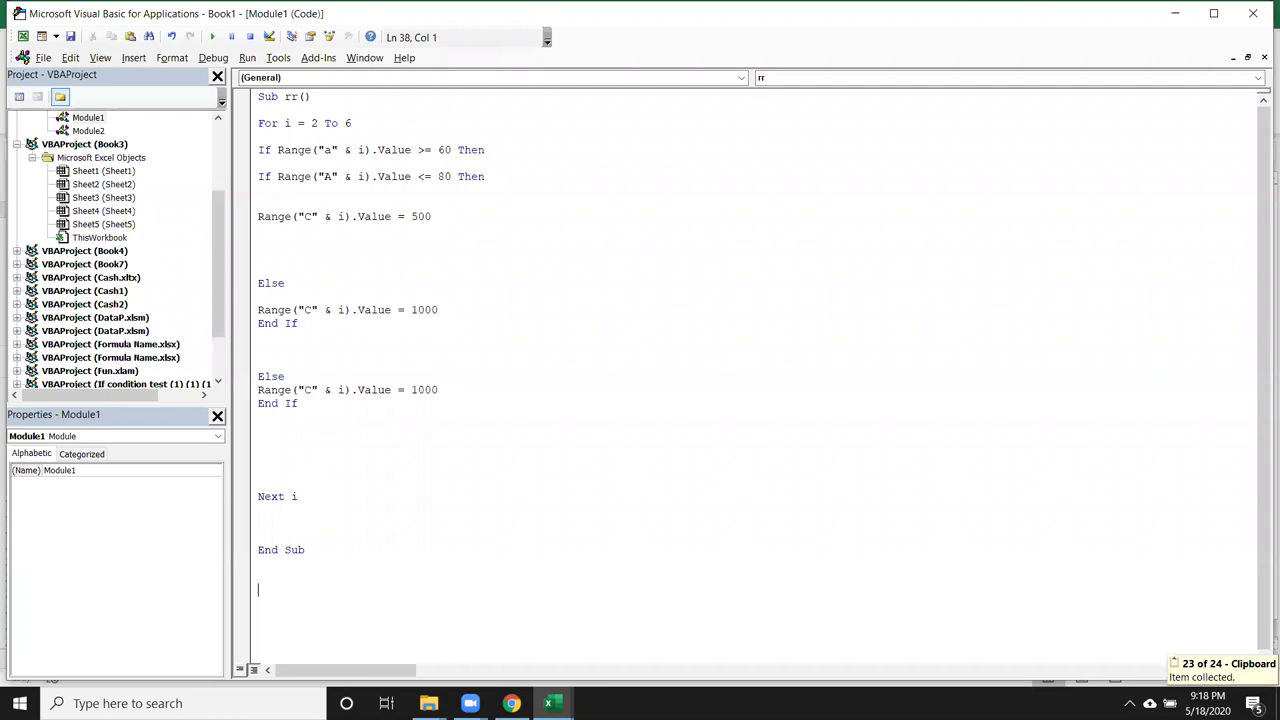
Create a new procedure Sub rr_1() below the existing macro, discarding a started For loop.
key("Up")
type("ub rr()")
key("Return")
key("Up")
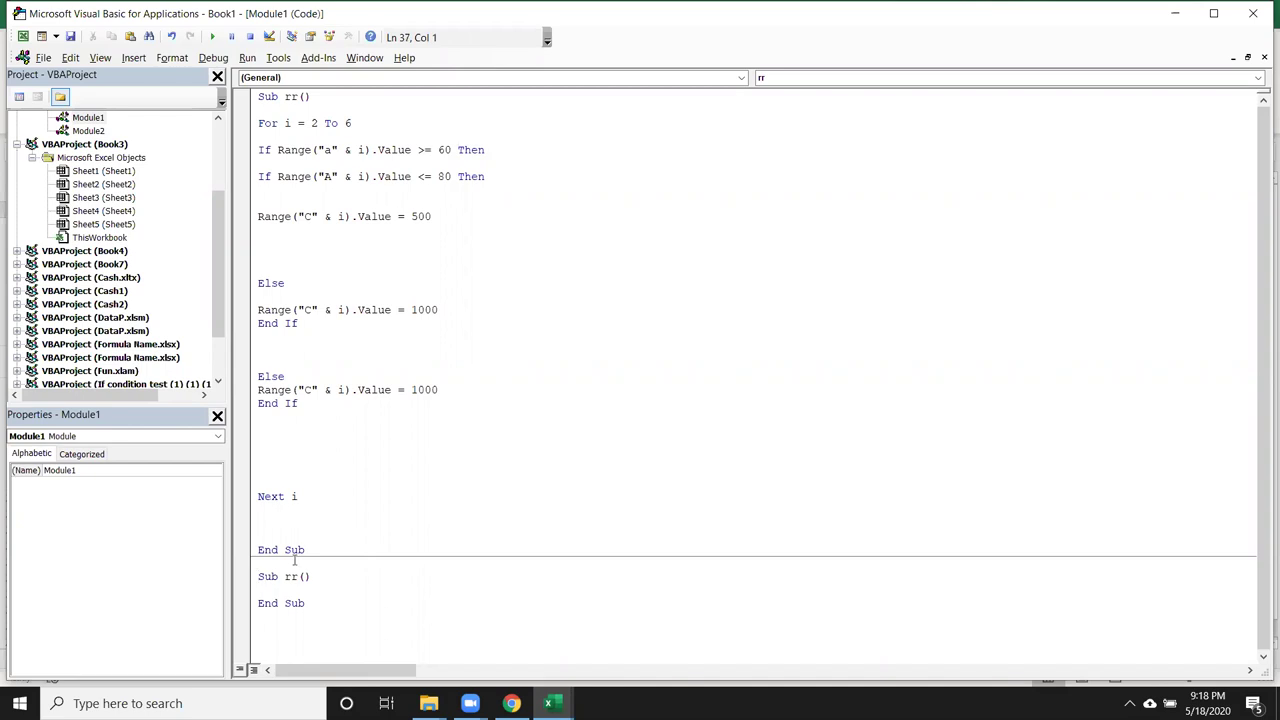
type("_1")
key("Return")
key("Return")
type("for i = 2 to")
key("alt+F11")
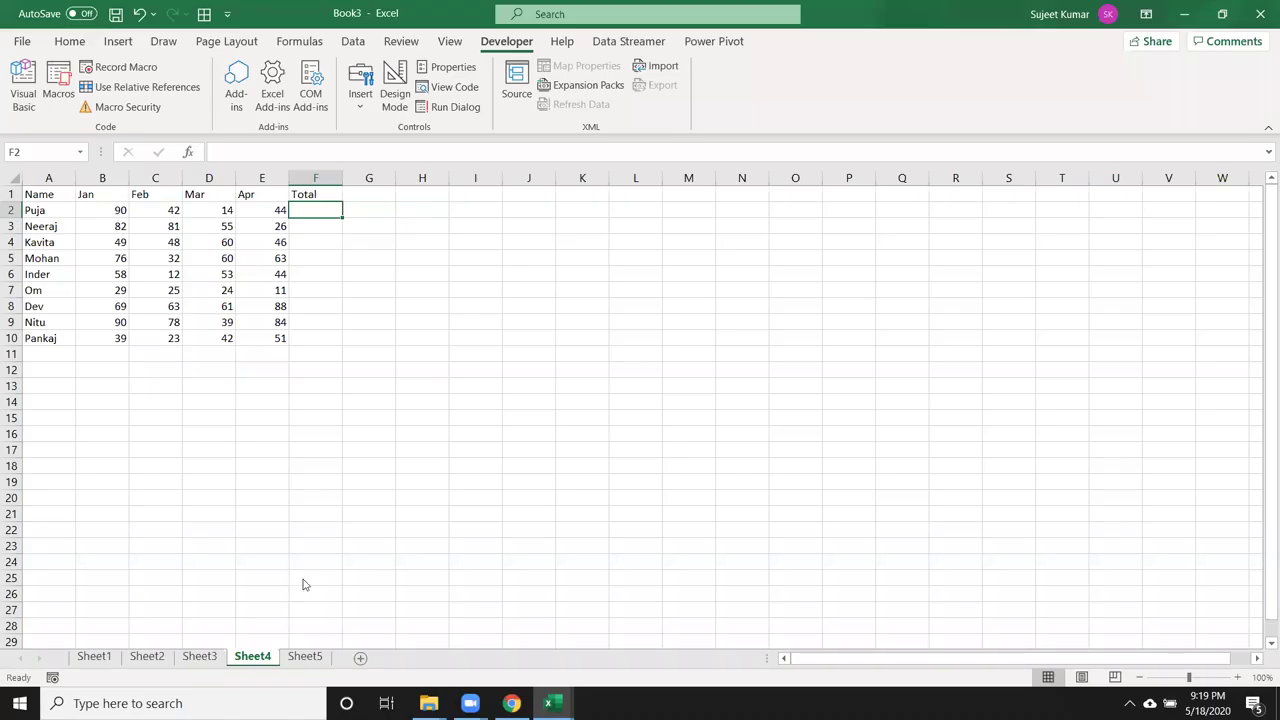
key("alt+F11")
key("shift+Left")
key("shift+Left")
key("shift+Left")
key("shift+Left")
key("shift+Left")
key("shift+Left")
key("shift+Left")
key("shift+Left")
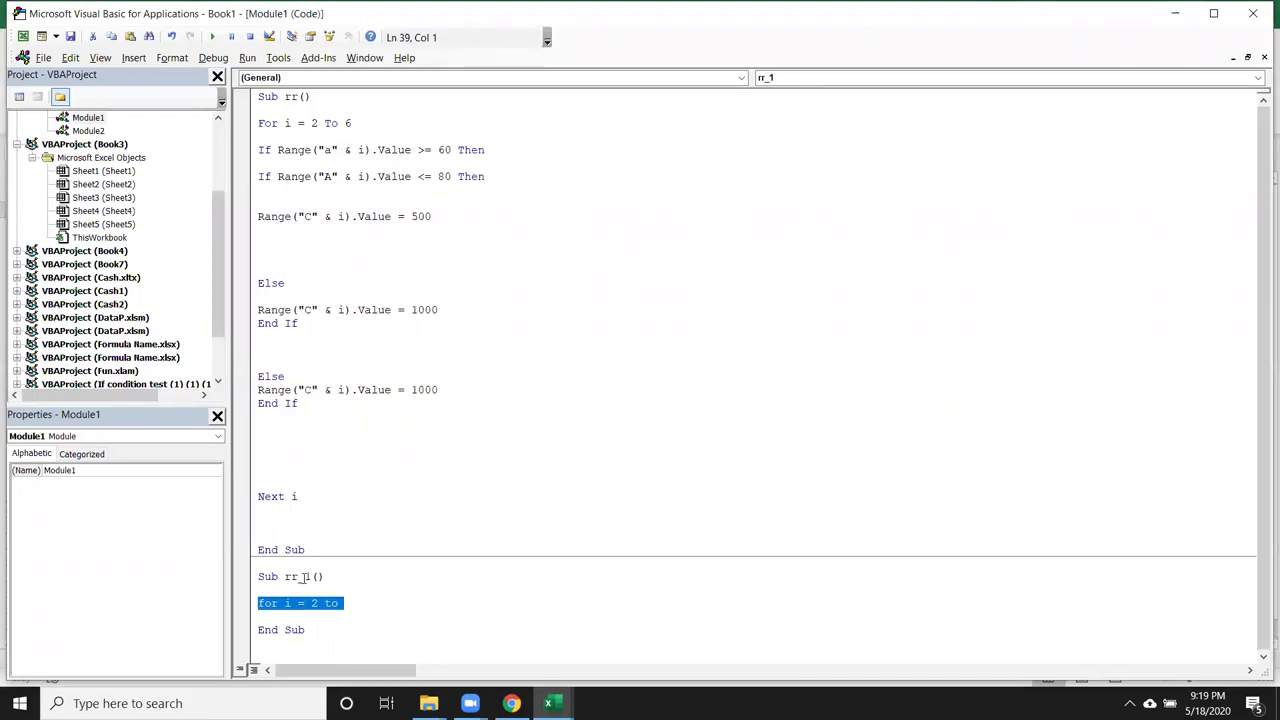
key("BackSpace")
key("BackSpace")
Add the line Range("f2").Value = "=SUM(B2:E2)" and begin another Range( line.
type("range")
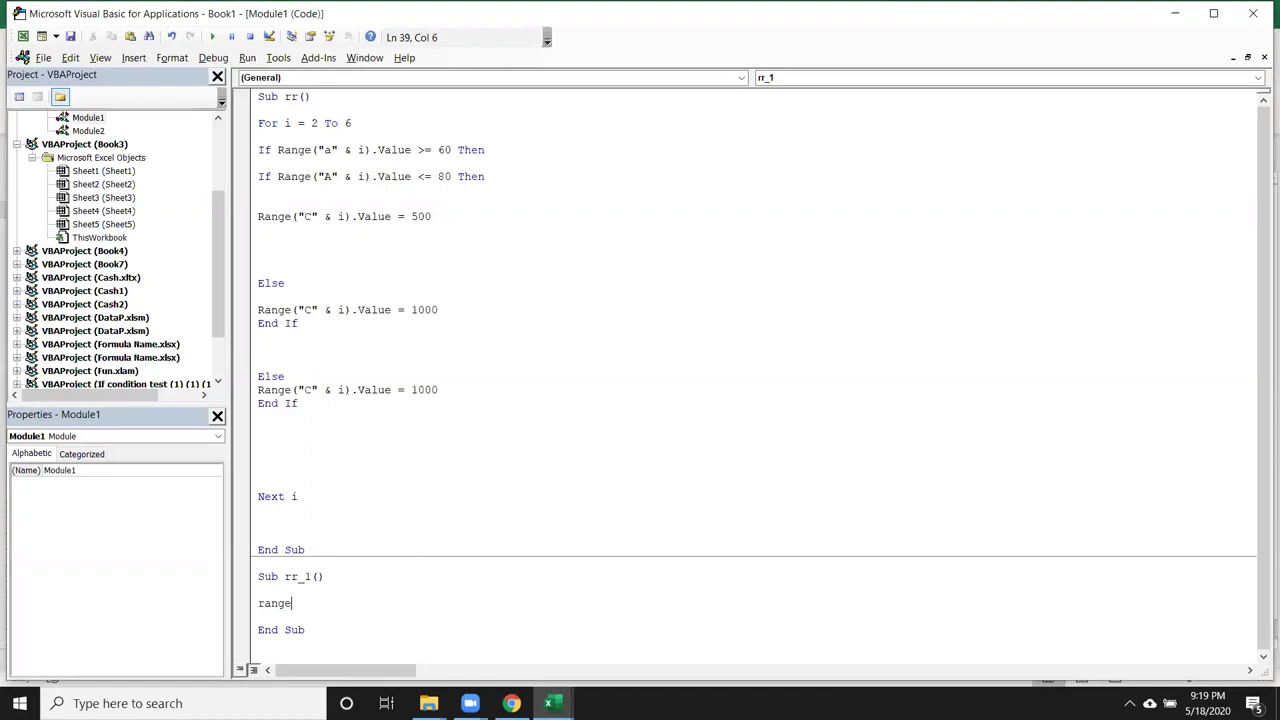
type("(")
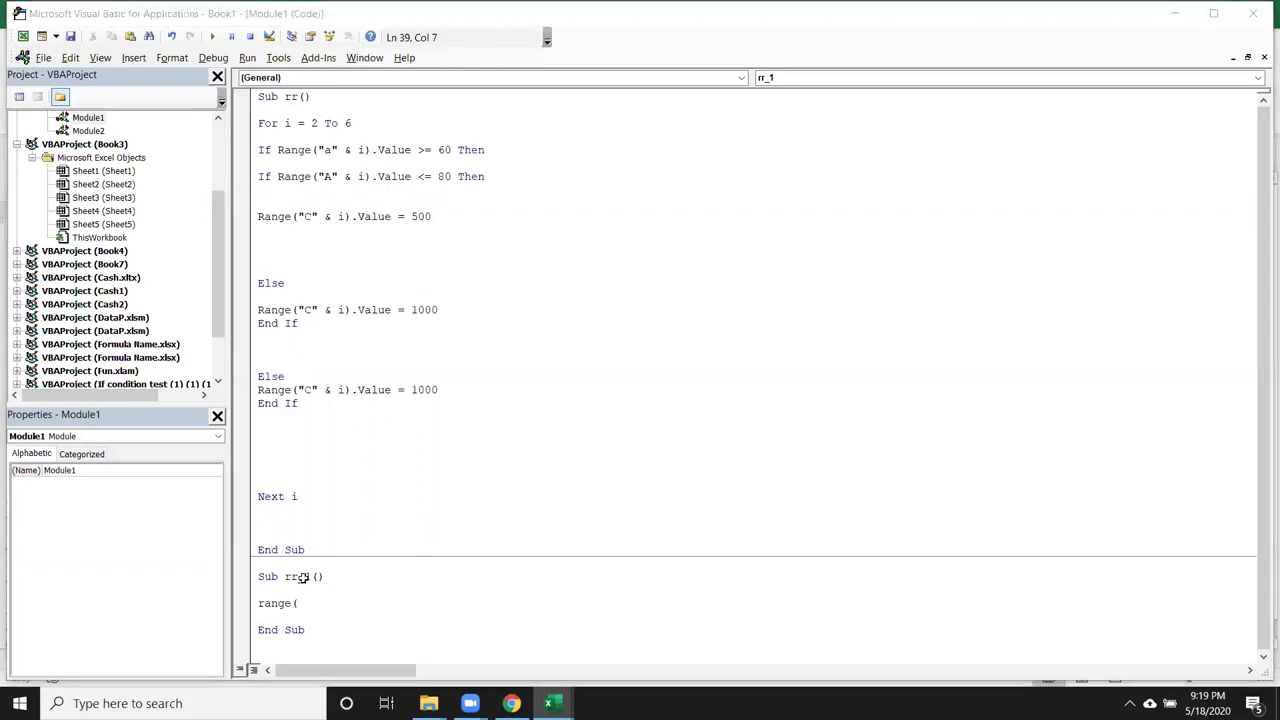
key("alt+F11")
key("alt+F11")
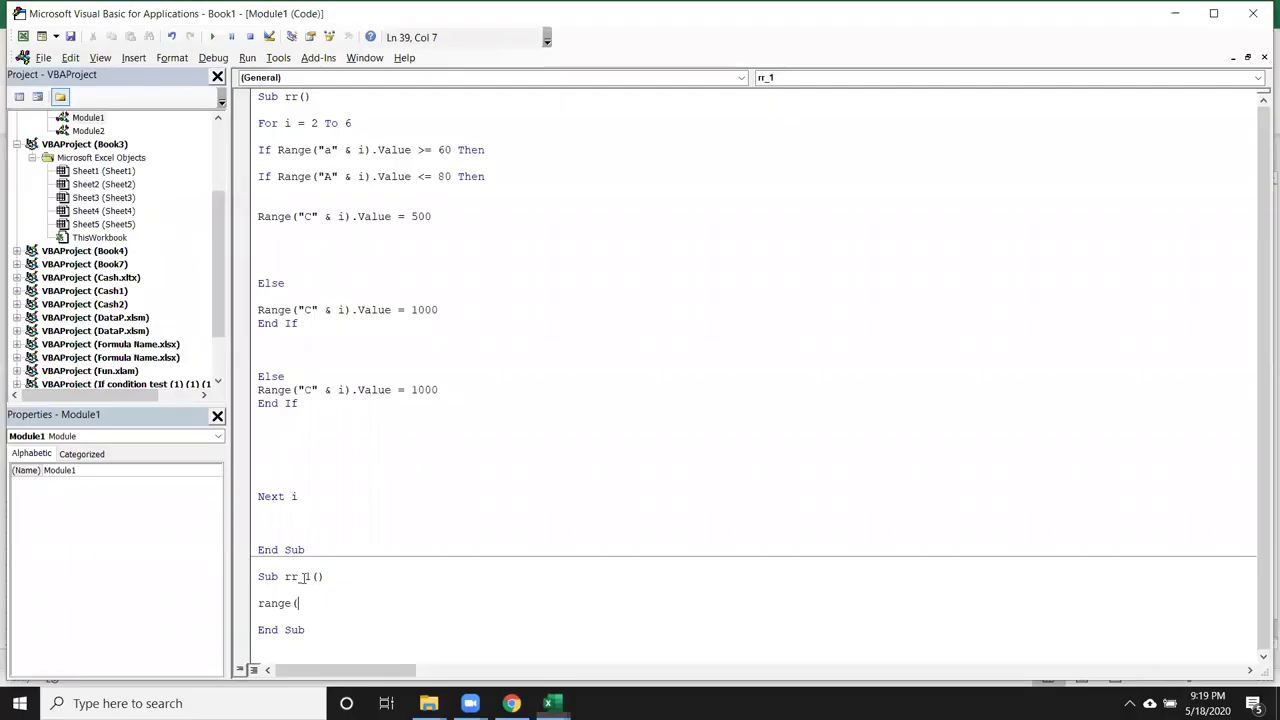
type("\"")
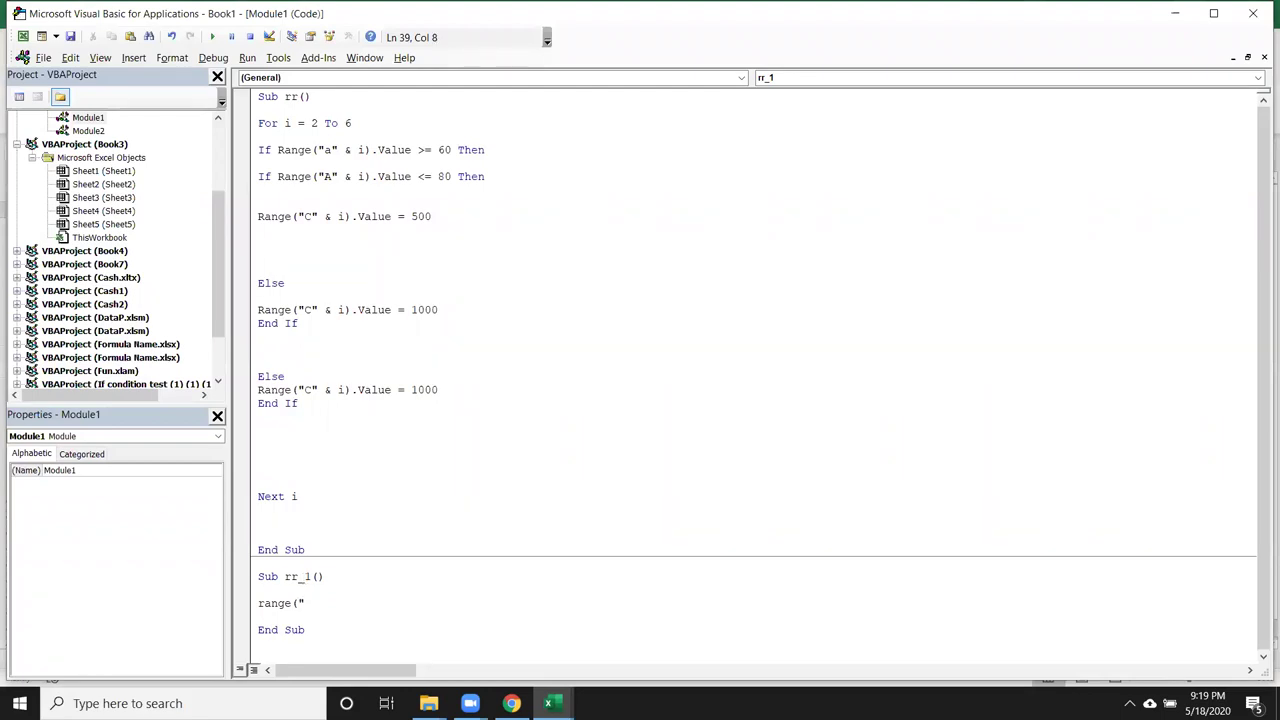
type("f2\").valu")
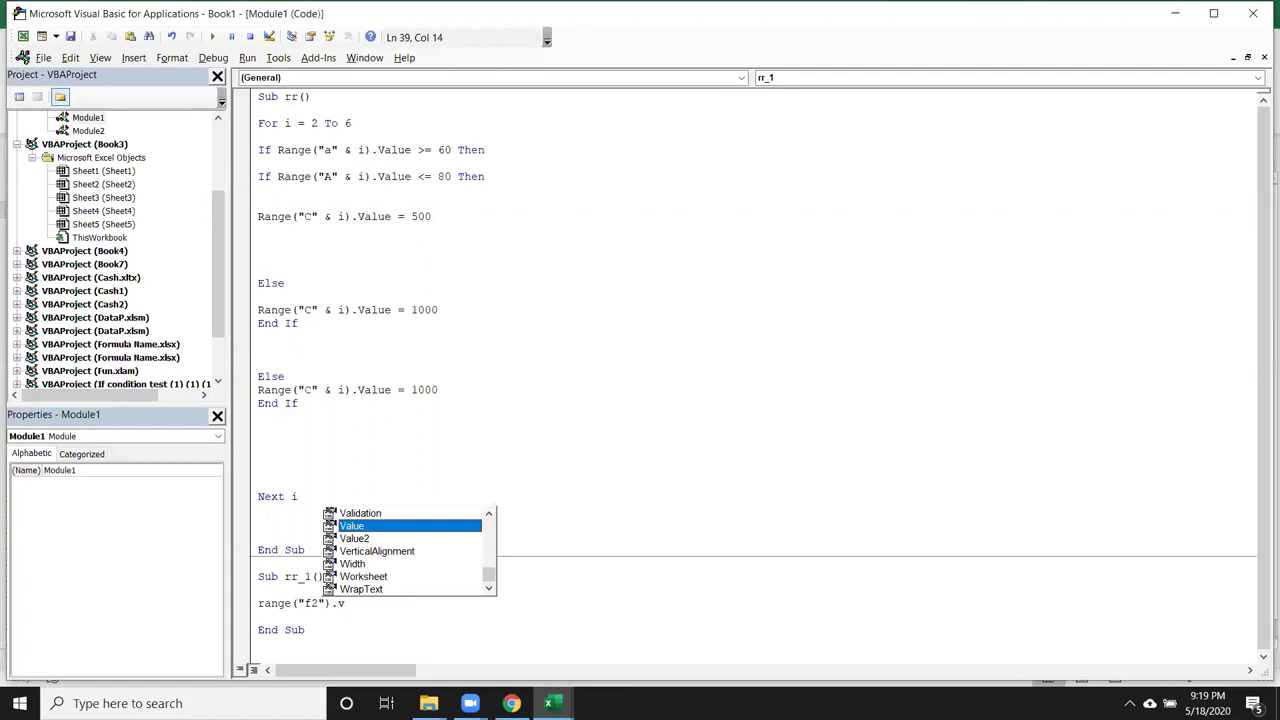
key("Tab")
type("\"=SUM(B2:E2)")
key("Return")
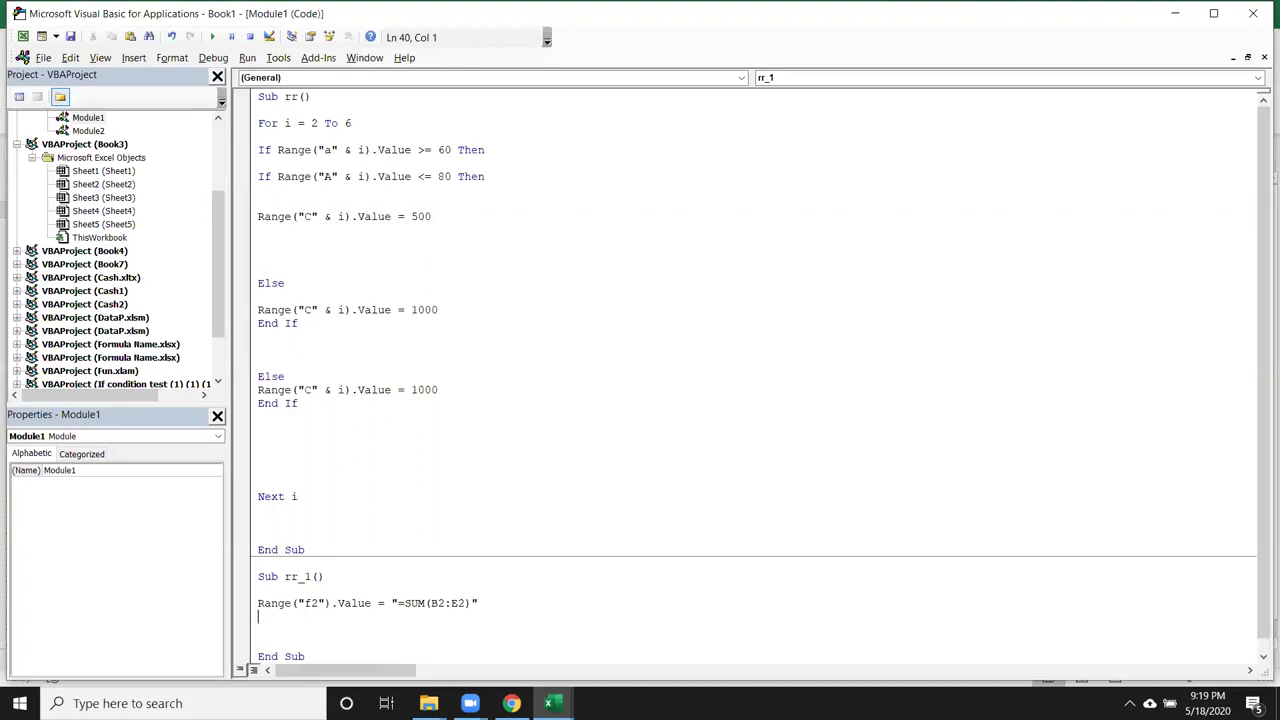
type("range")
type("(")
key("alt+F11")
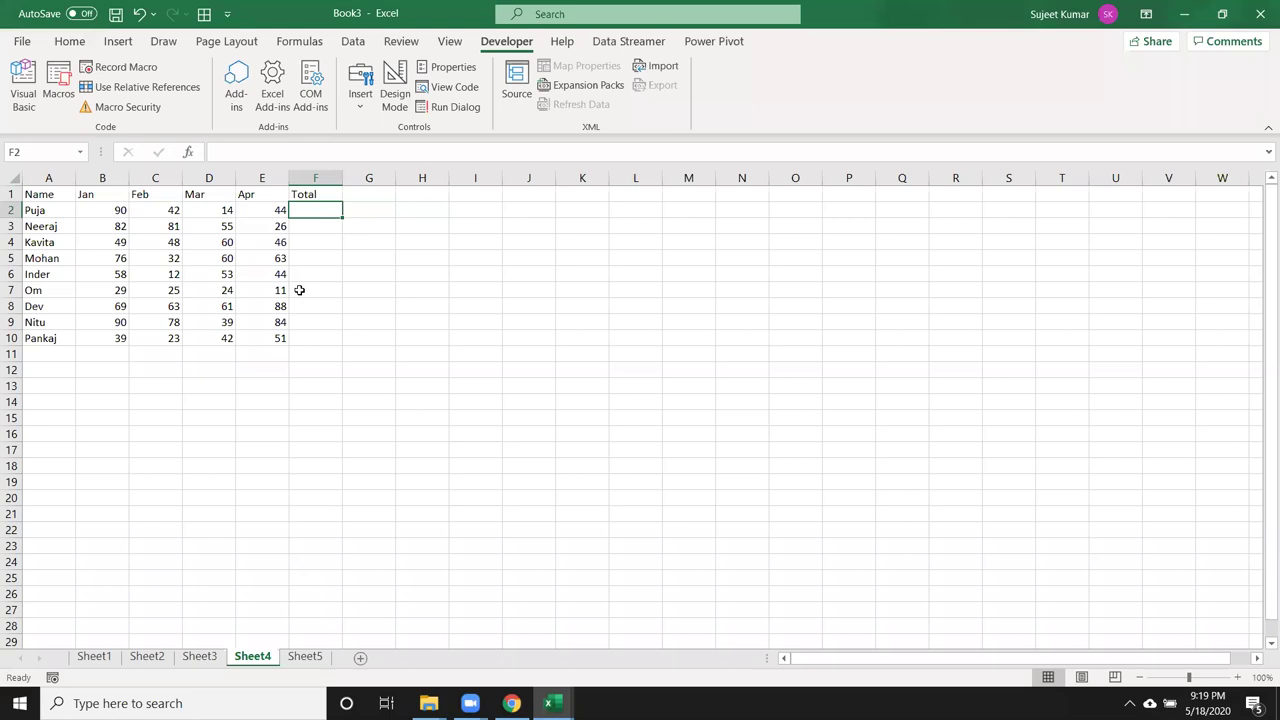
Complete the line Range("E65000").End(xlUp).Offset(,1).Select in rr_1.
key("alt+F11")
type("\"")
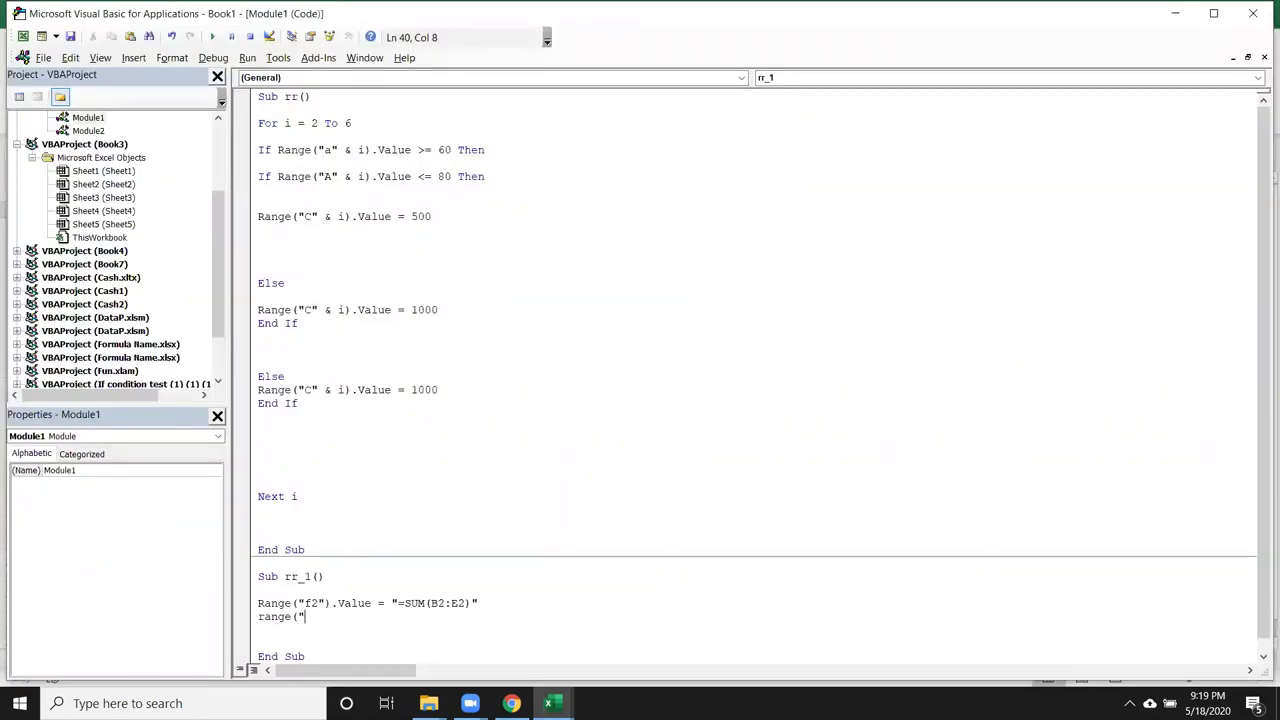
type("E65000\")")
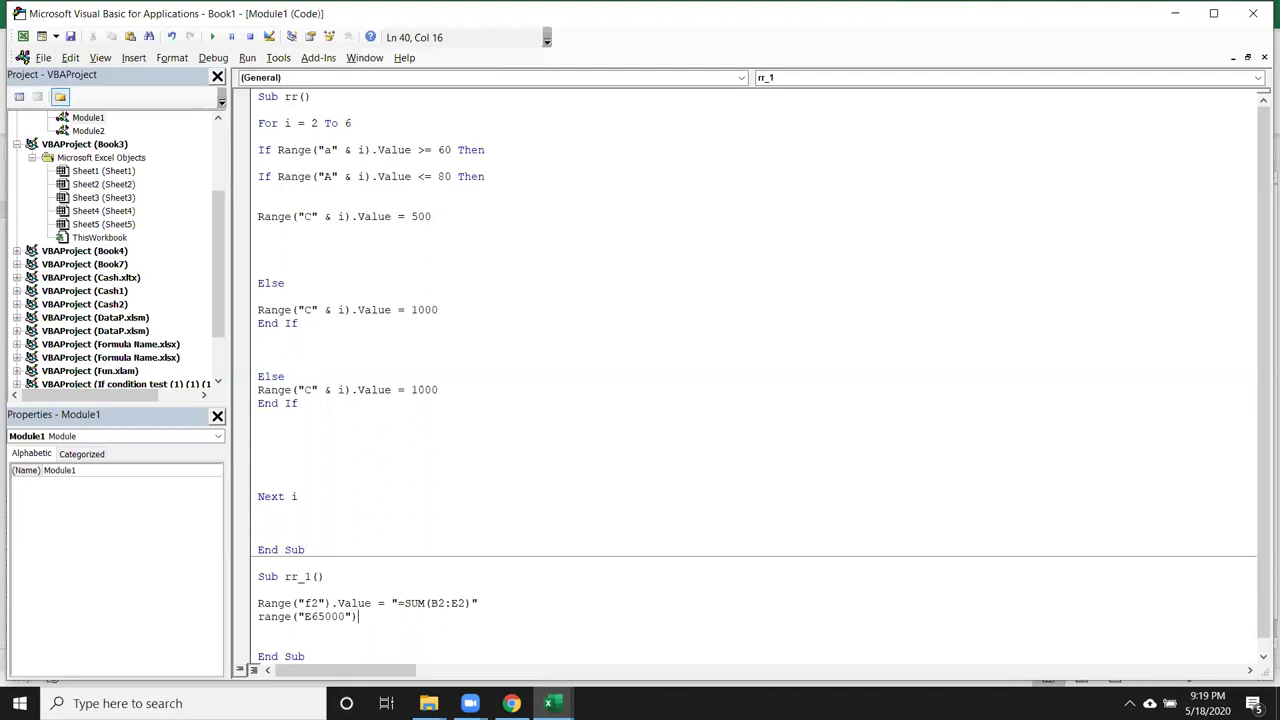
type(".")
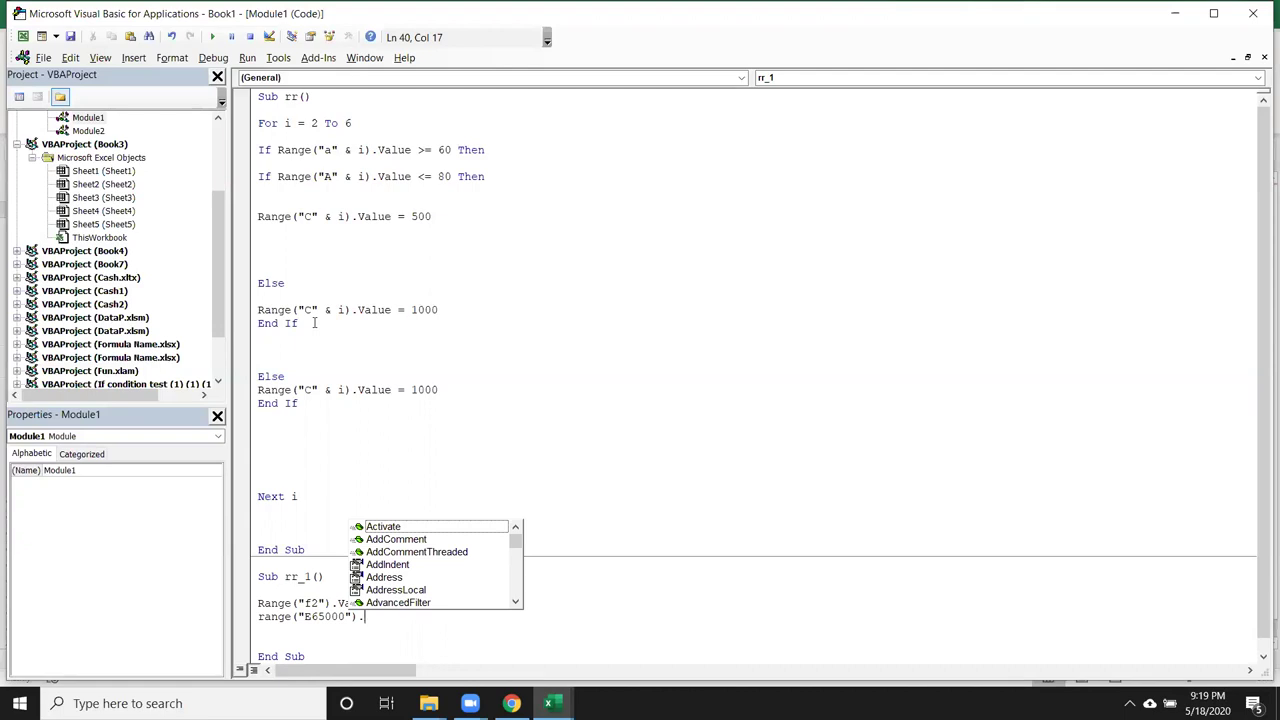
type("en")
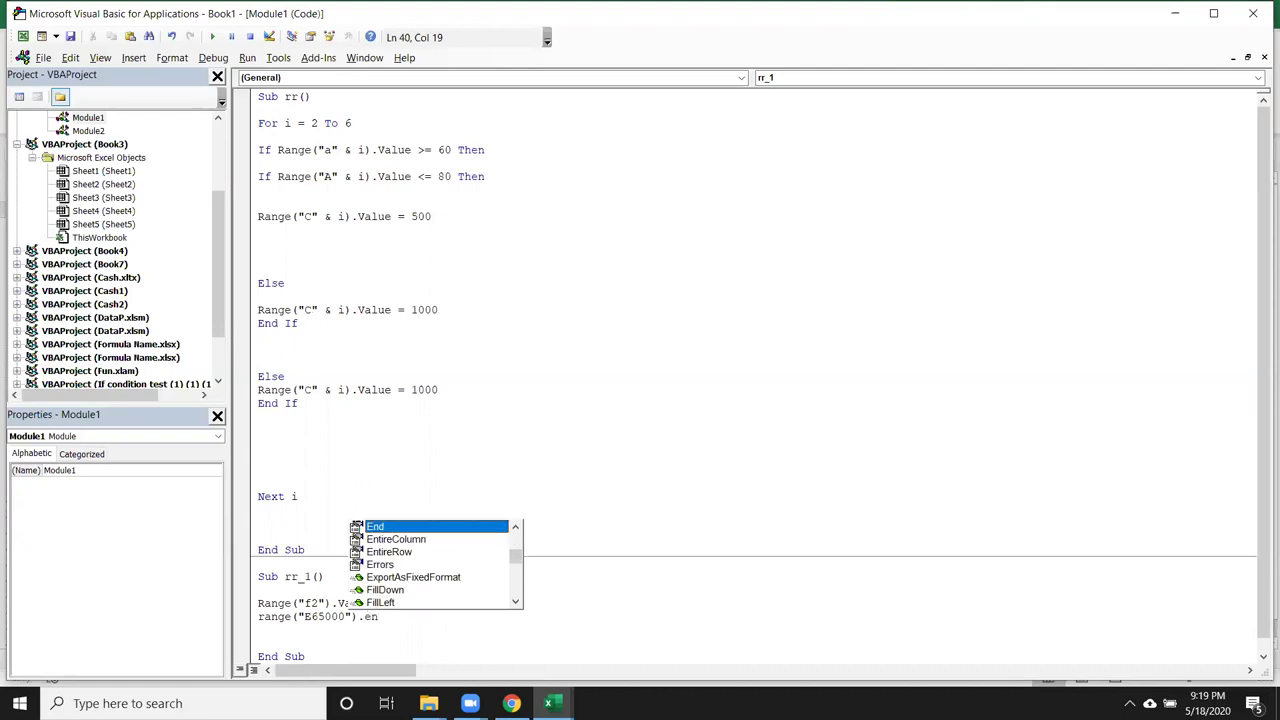
key("Tab")
type("(")
key("Down")
key("Down")
key("Down")
key("Down")
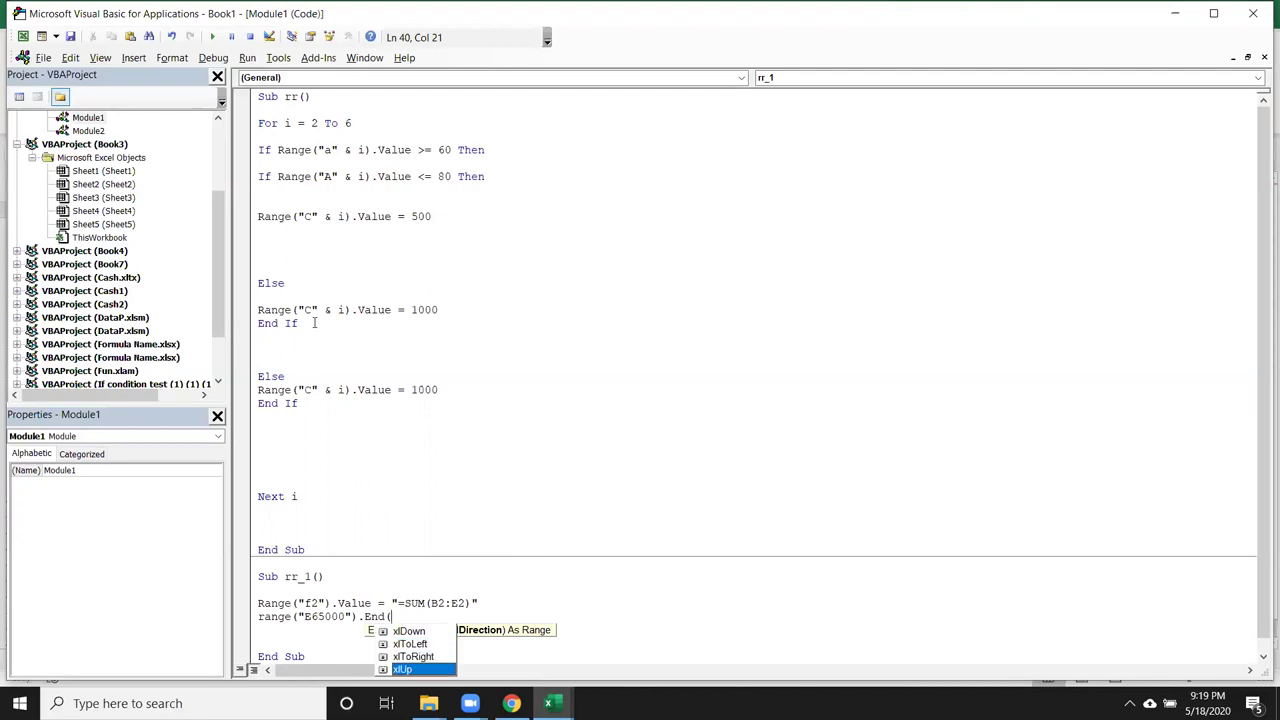
key("Tab")
type(").of")
key("Tab")
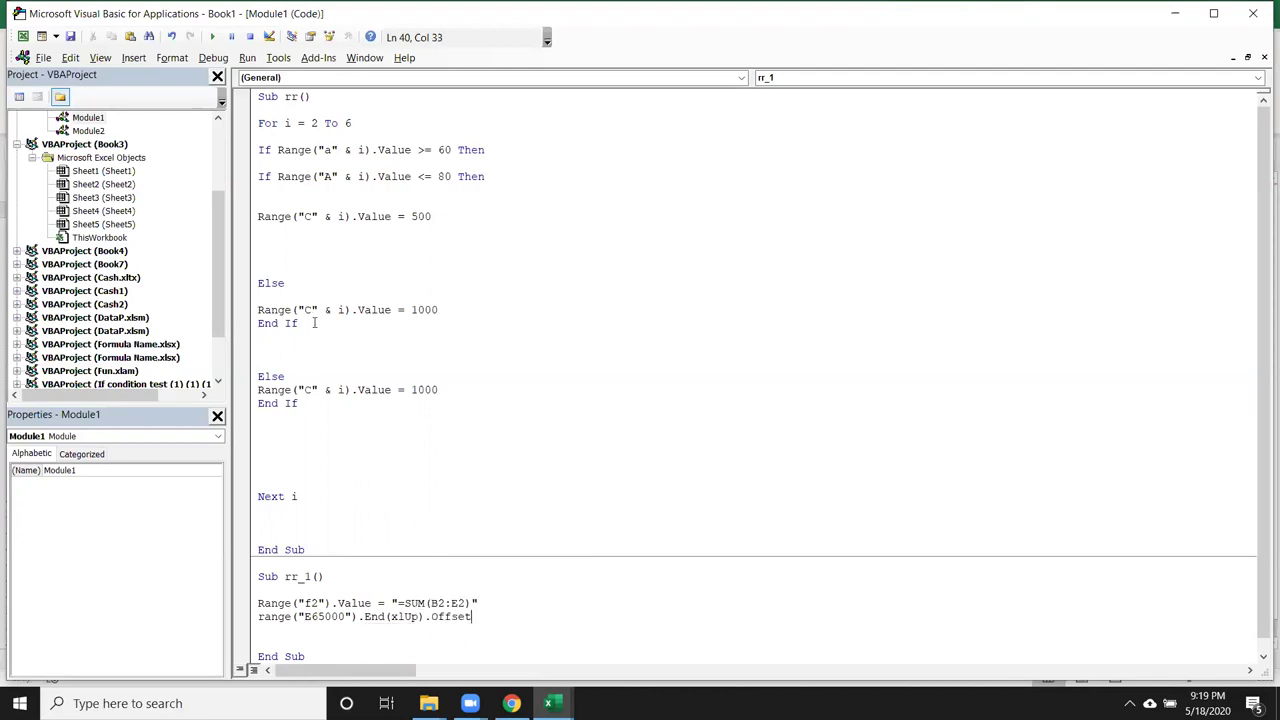
type("(")
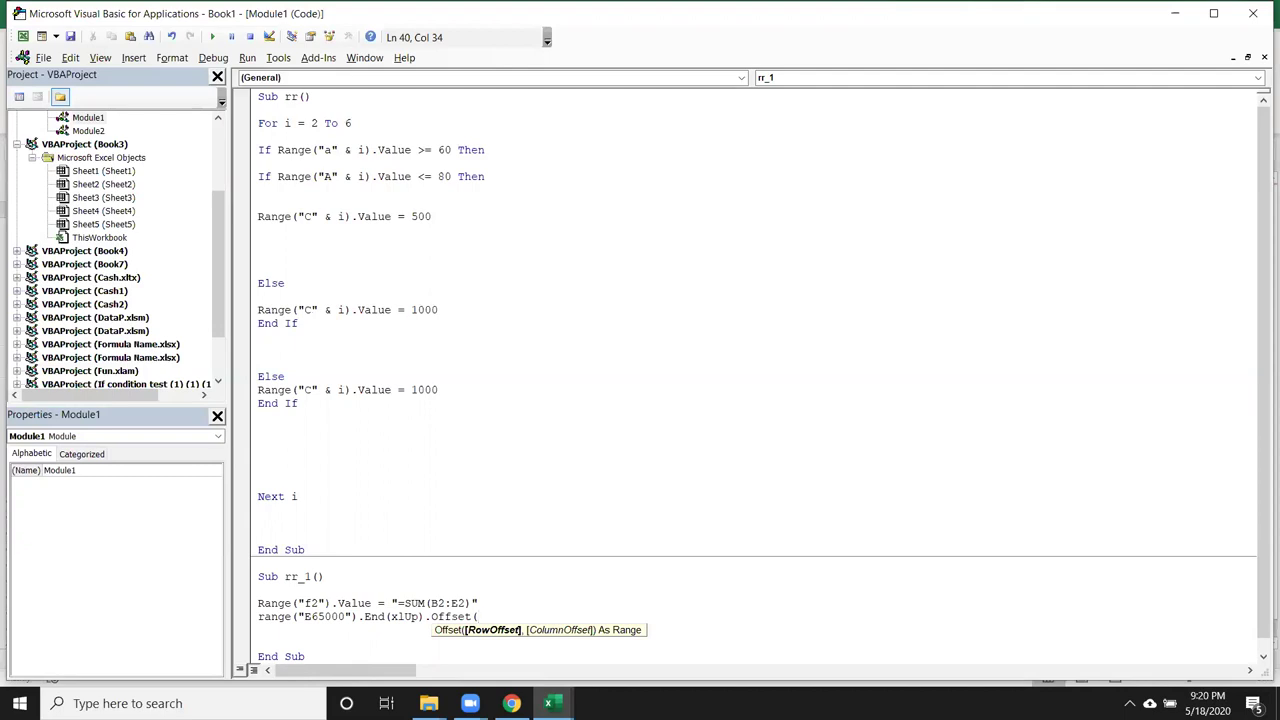
type("0,1)")
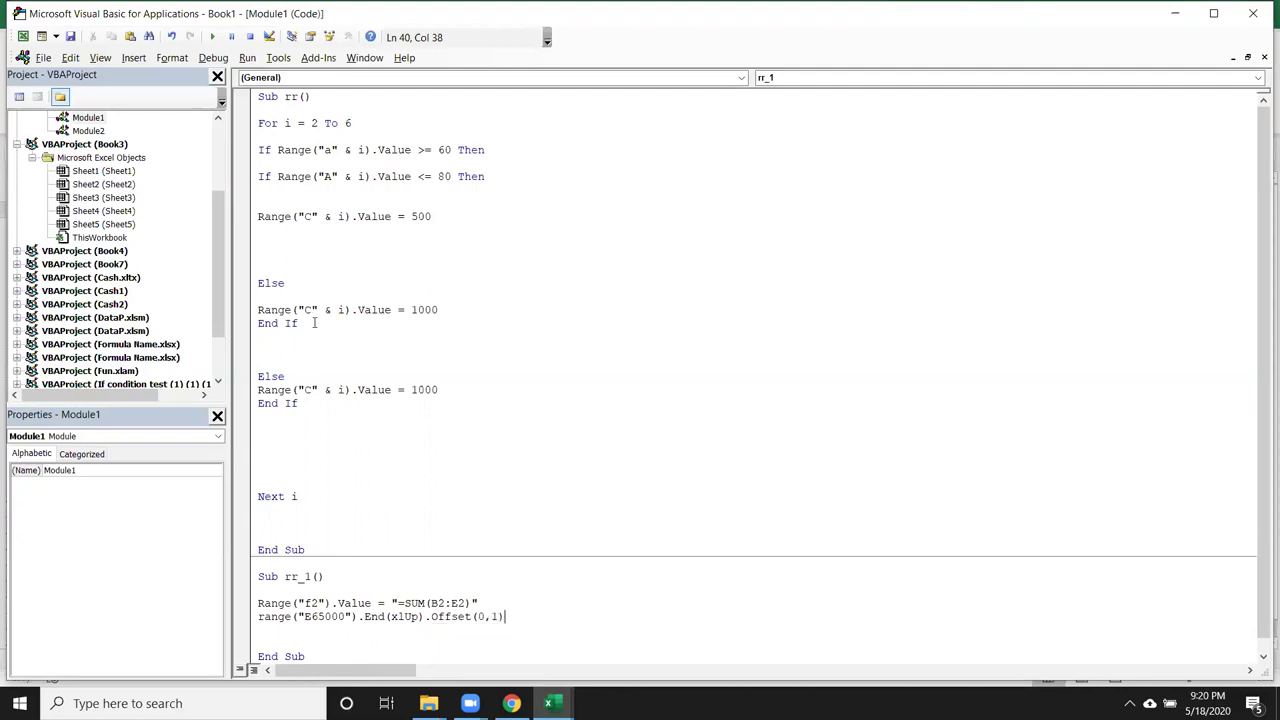
type(".se")
key("Return")
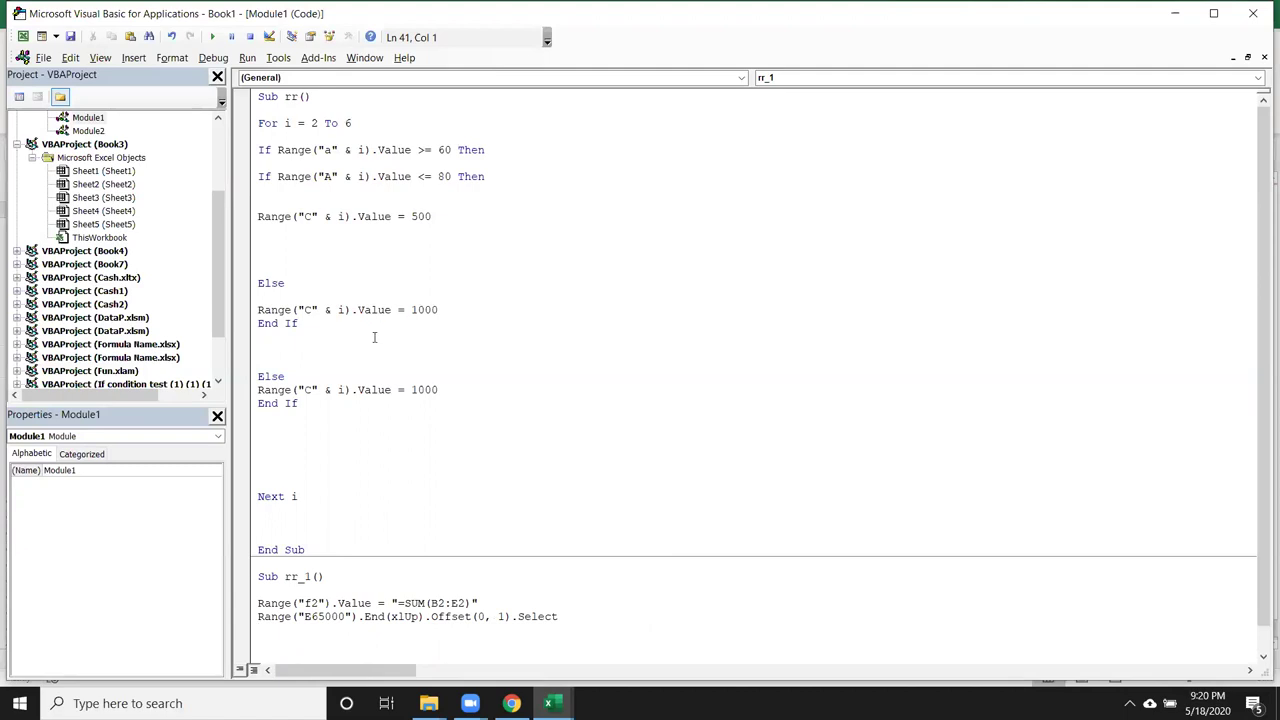
Add the line Range(ActiveCell, ActiveCell.End(xlUp)).FillDown to rr_1.
type("range(\"")
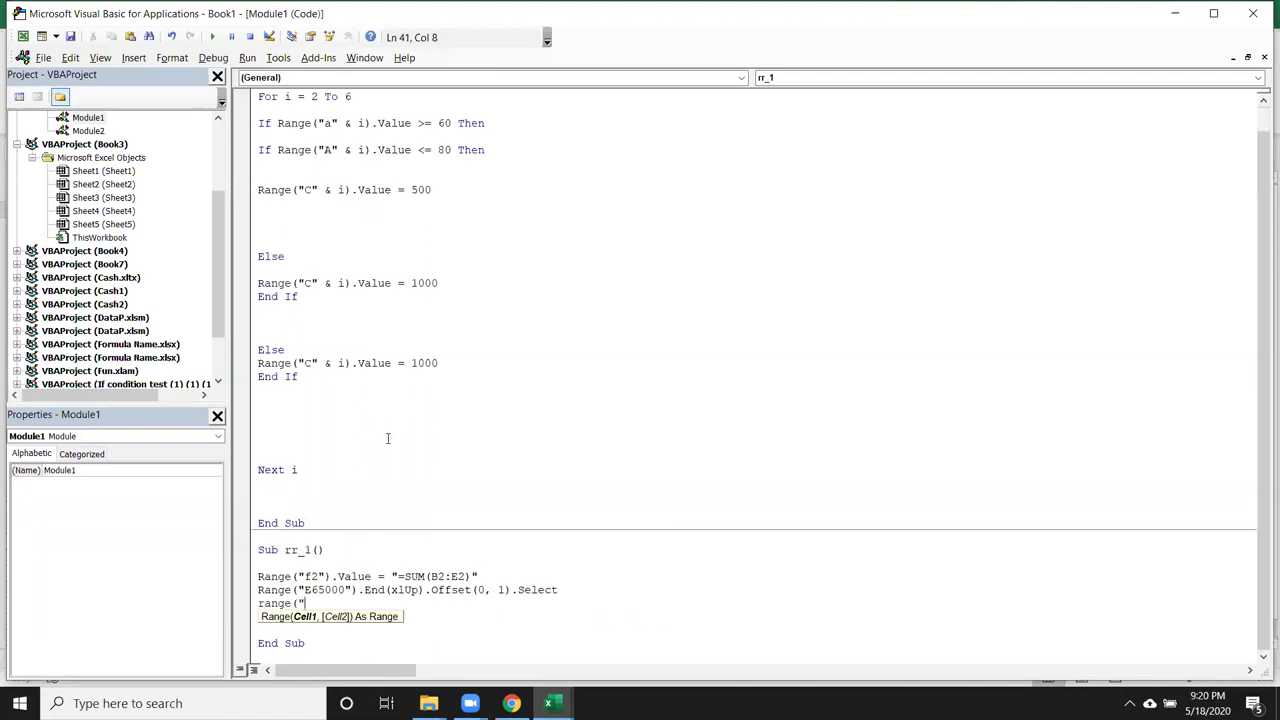
type("selection")
type(".en")
key("BackSpace")
key("BackSpace")
key("BackSpace")
key("BackSpace")
key("BackSpace")
key("BackSpace")
key("BackSpace")
key("BackSpace")
key("BackSpace")
key("BackSpace")
key("BackSpace")
type("ctivecell")
type(",actovecell.end")
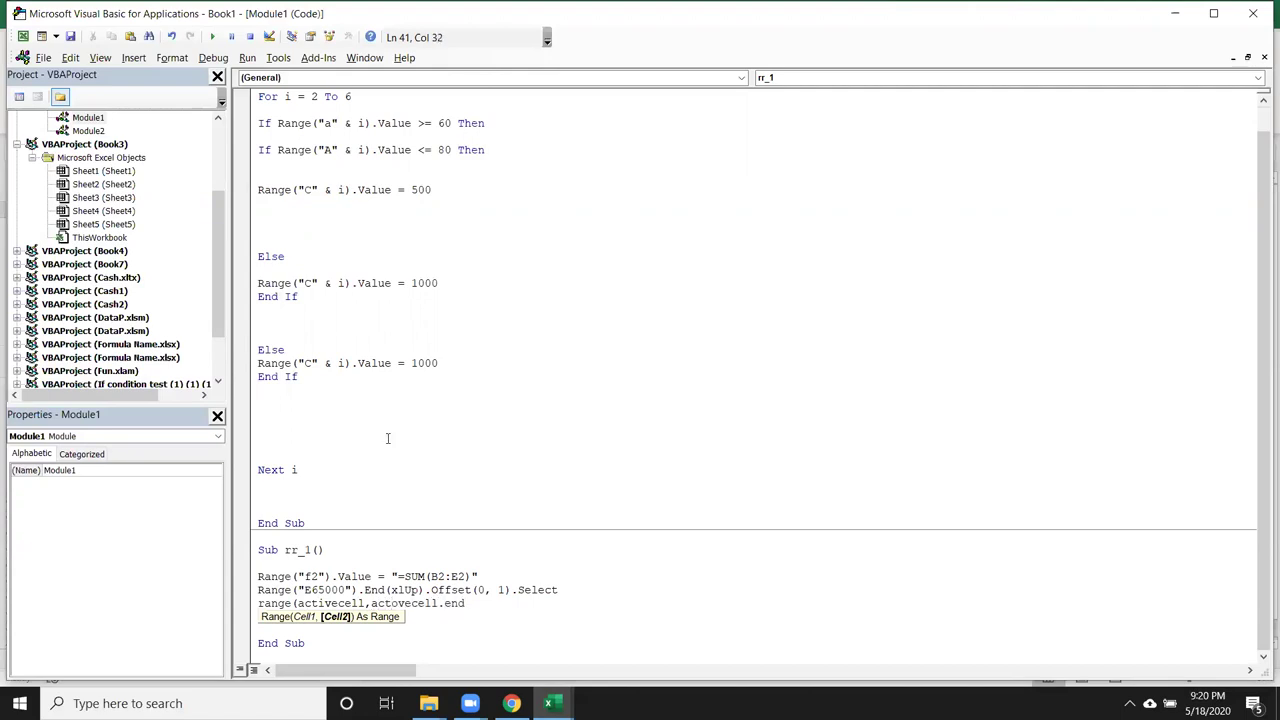
key("Left")
key("Left")
key("Left")
key("Delete")
type("i")
type("(")
key("Down")
key("Down")
key("Down")
key("Down")
key("Tab")
type(")).fil")
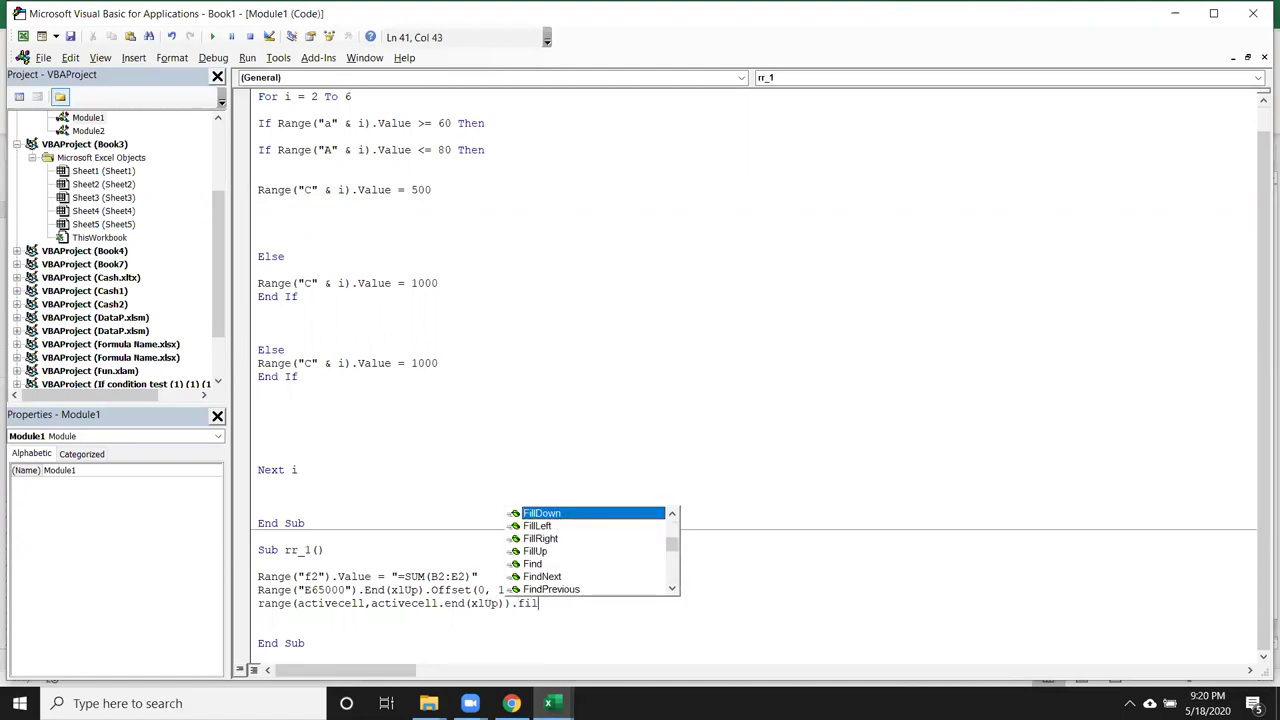
key("Tab")
key("Return")
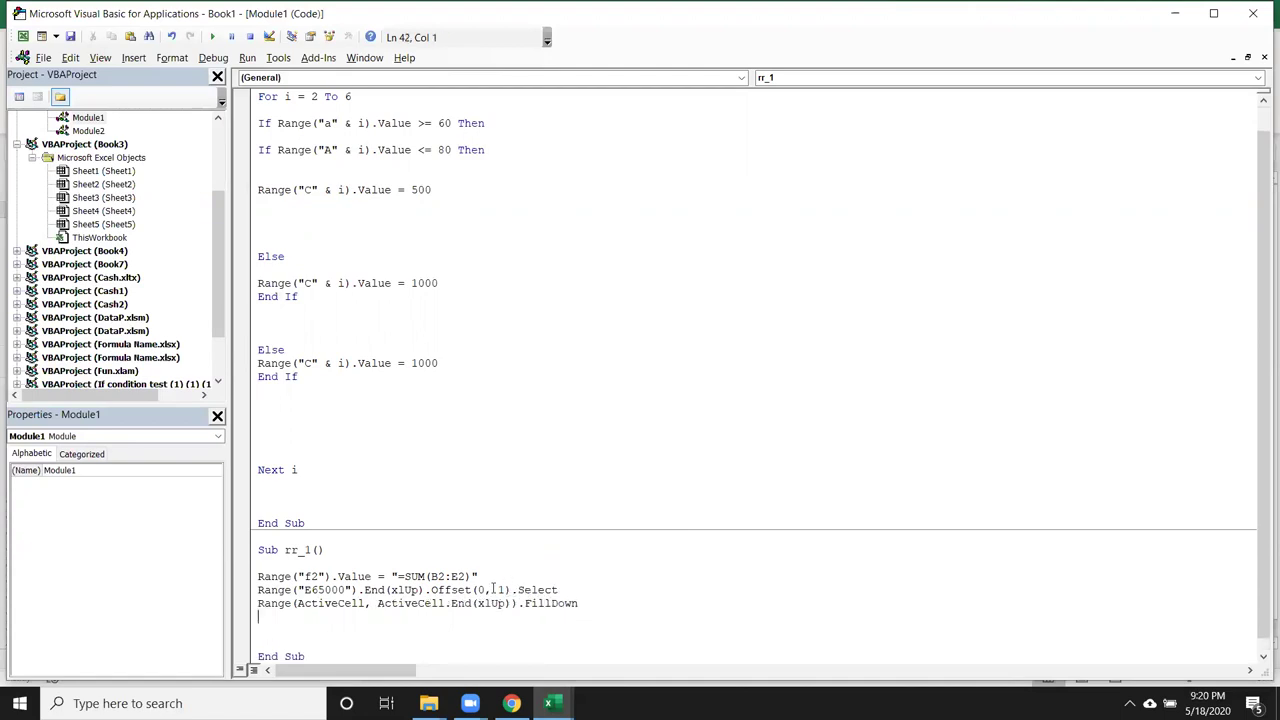
key("alt+F11")
key("alt+F11")
scroll(408, 580, "down", 1)
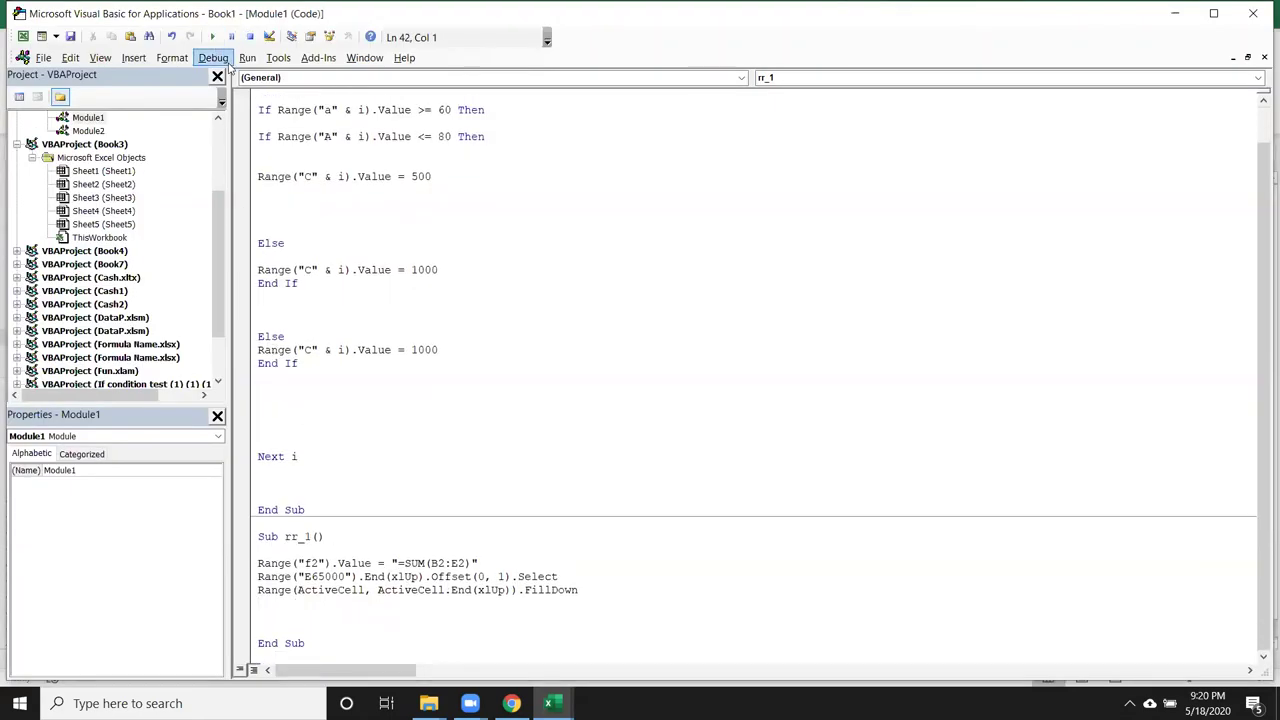
Delete the totals in F3:F10, keeping the SUM formula in F2.
key("alt+F11")
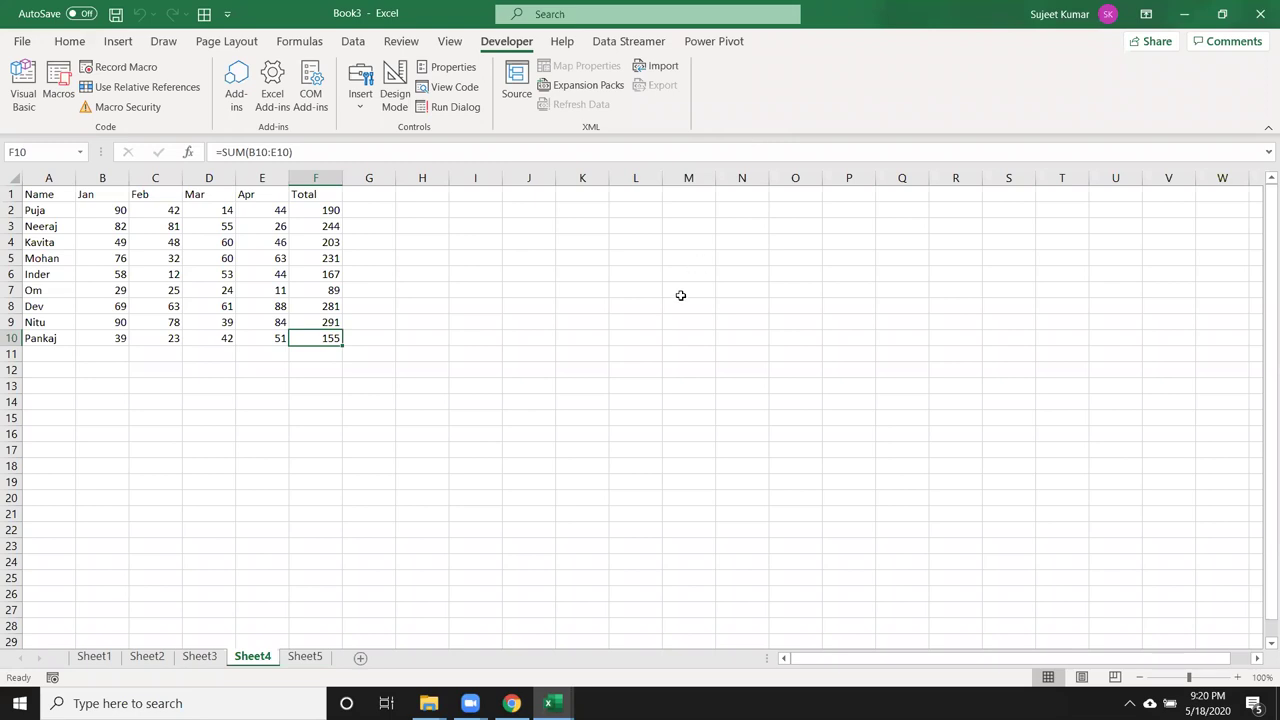
key("Up")
key("Up")
key("Up")
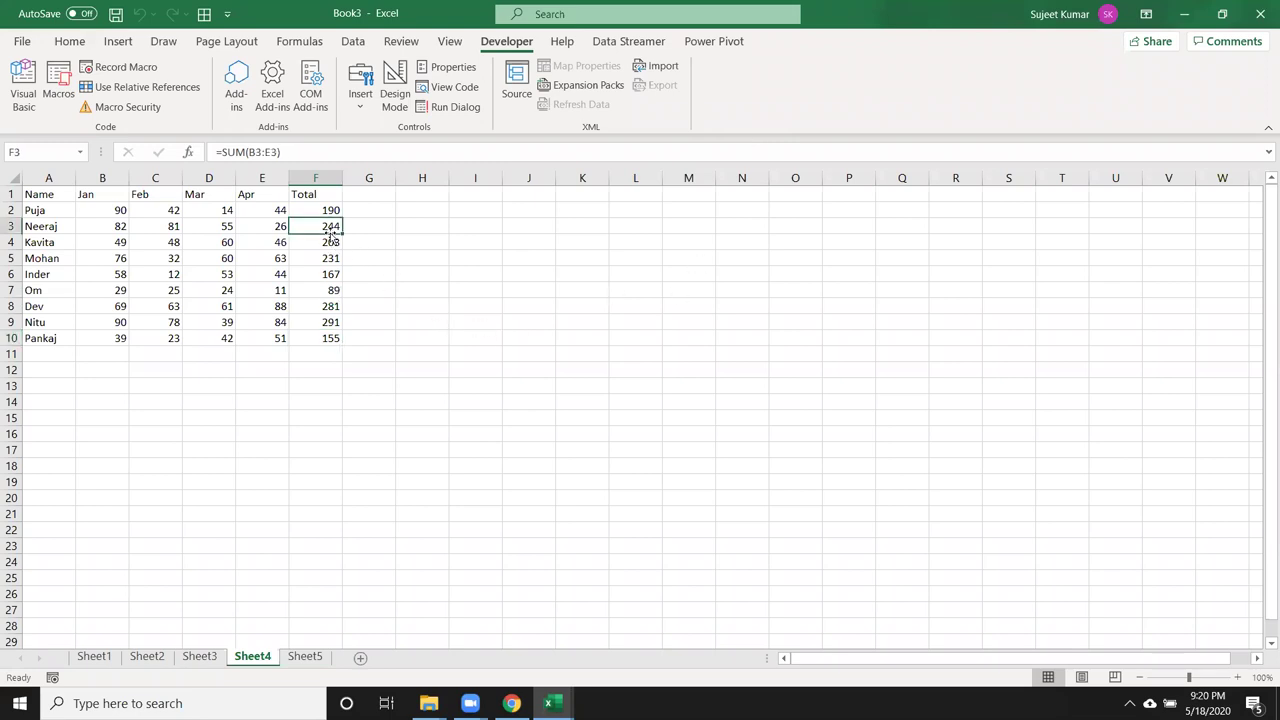
key("ctrl+shift+Down")
key("Delete")
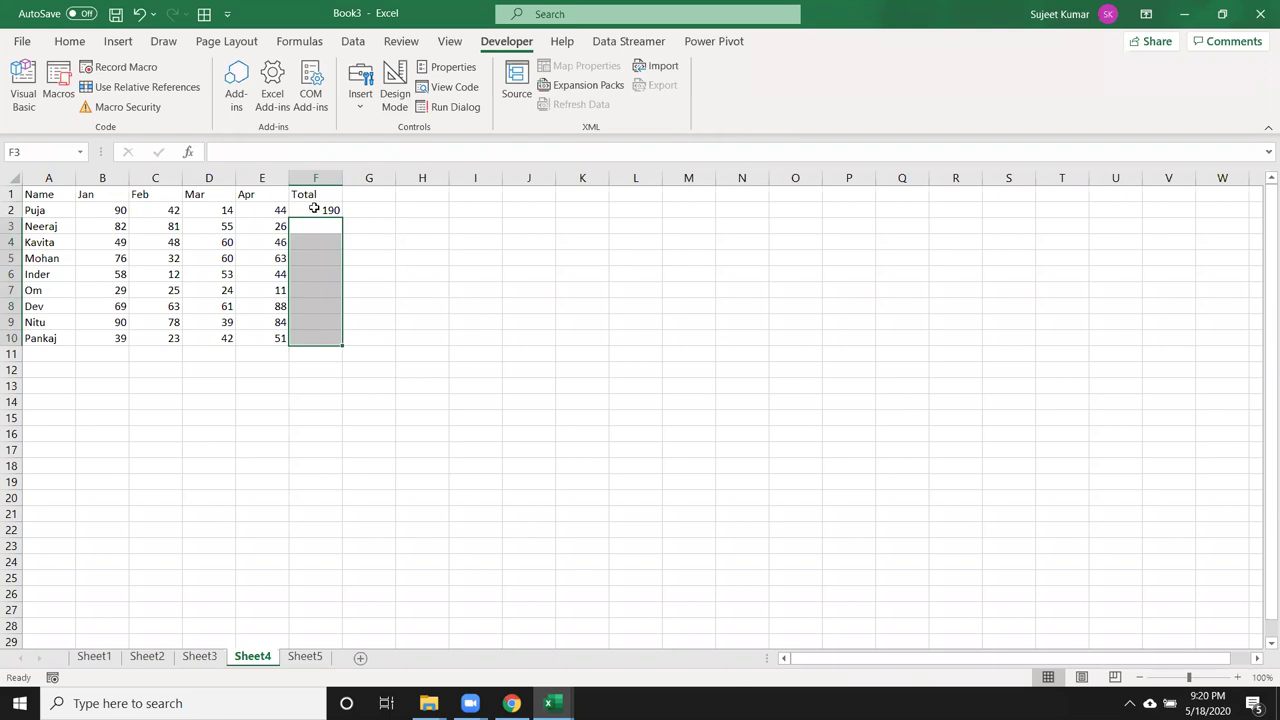
left_click(314, 208)
Check the F2 formula code line, then trace from column E's last April value to F10.
key("alt+F11")
left_click_drag(530, 565, 258, 565)
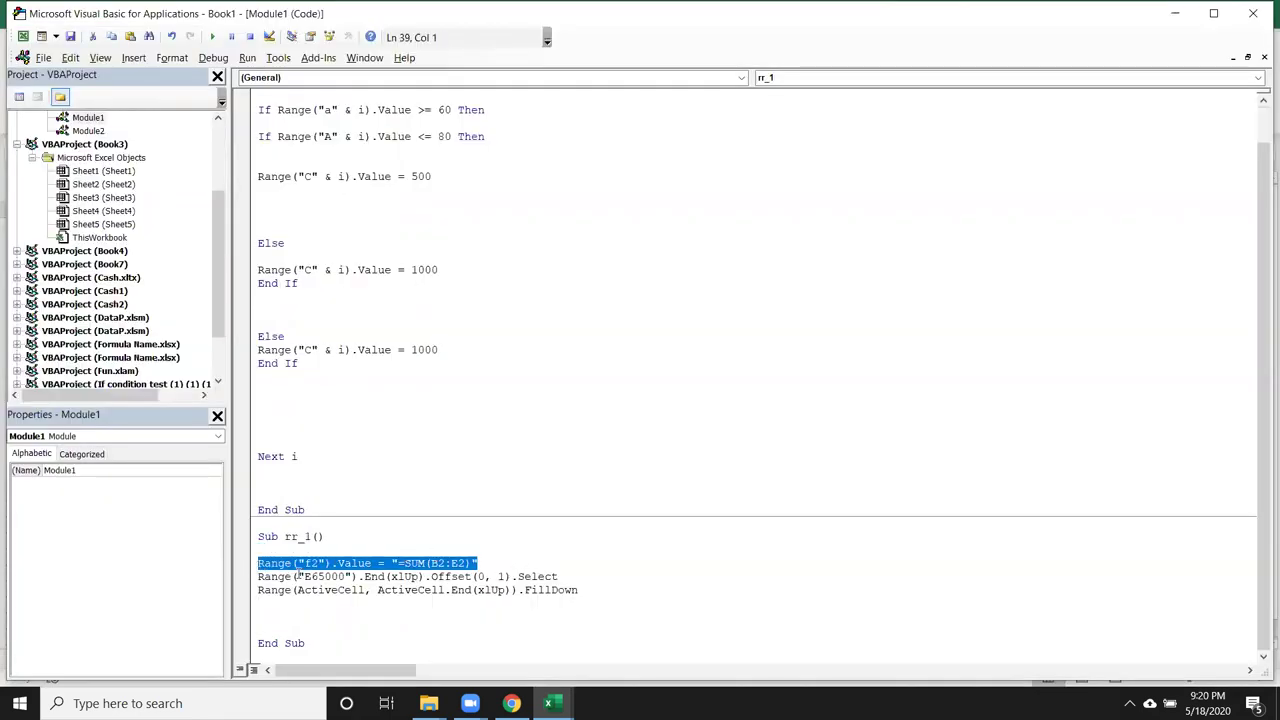
left_click(299, 573)
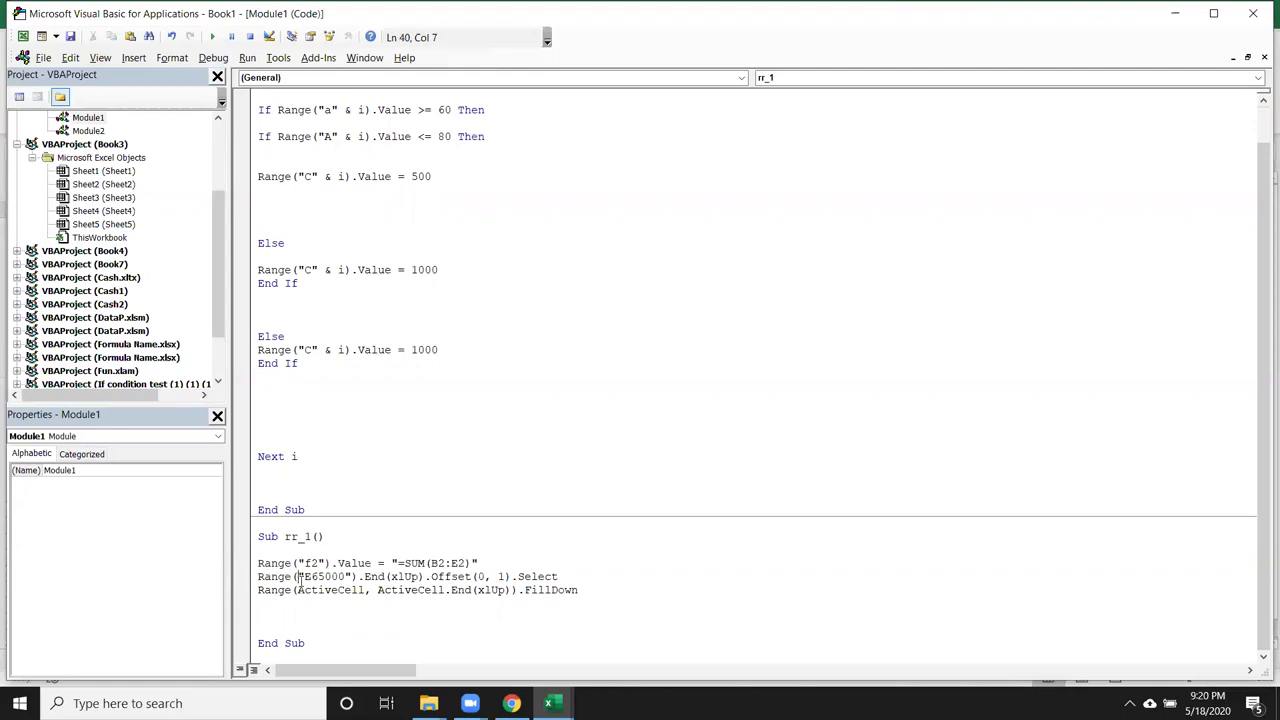
key("alt+F11")
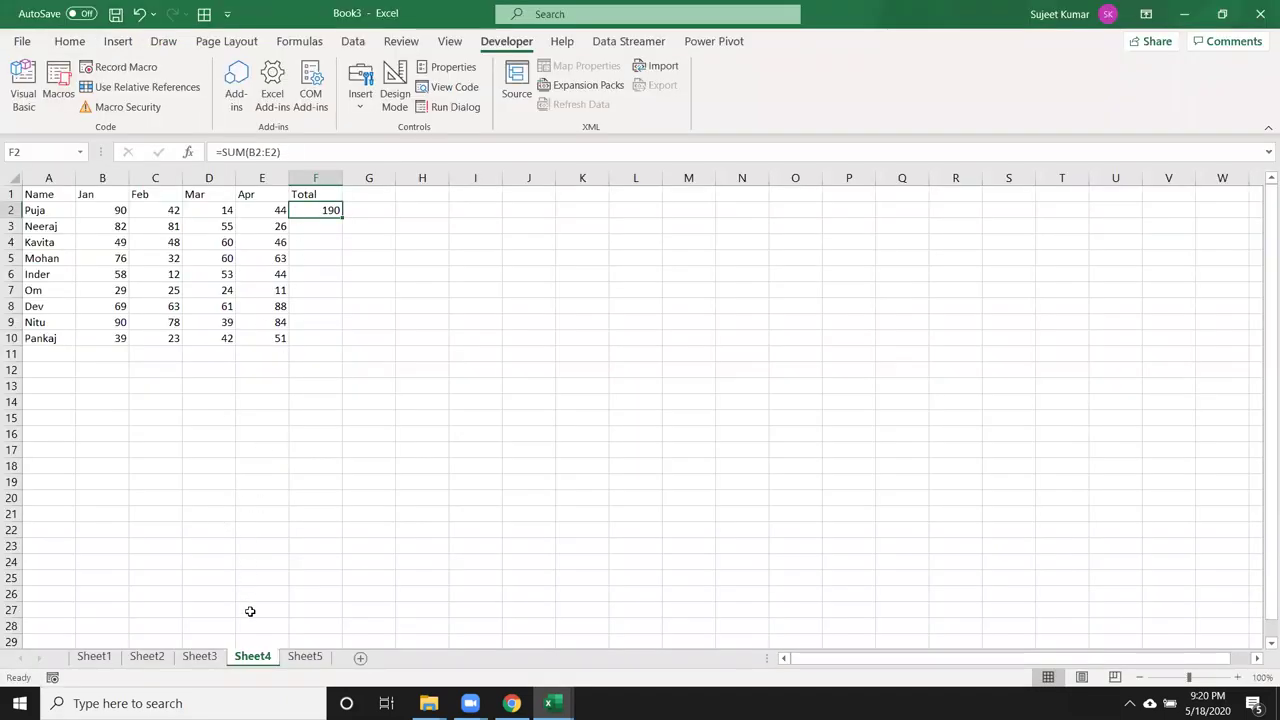
left_click(262, 609)
key("ctrl+Up")
key("Right")
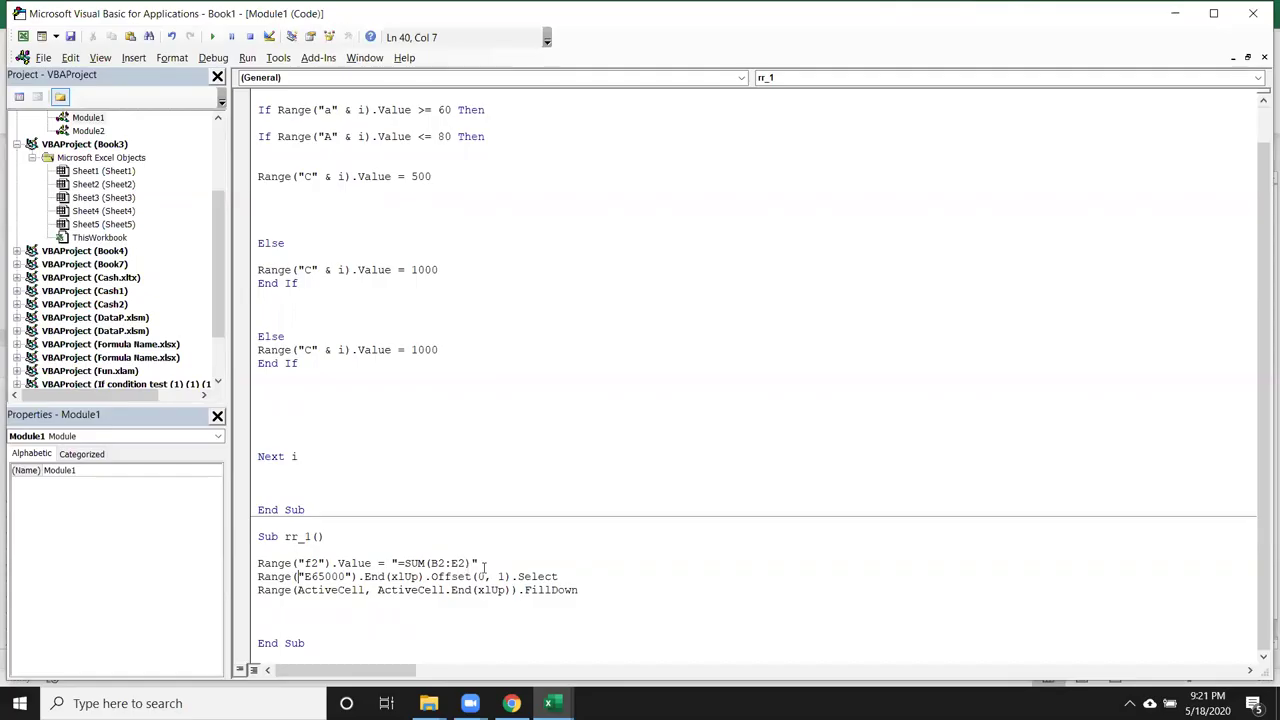
Check the offset-and-select code line, then select F2:F10 on the sheet.
key("alt+F11")
left_click_drag(560, 577, 258, 577)
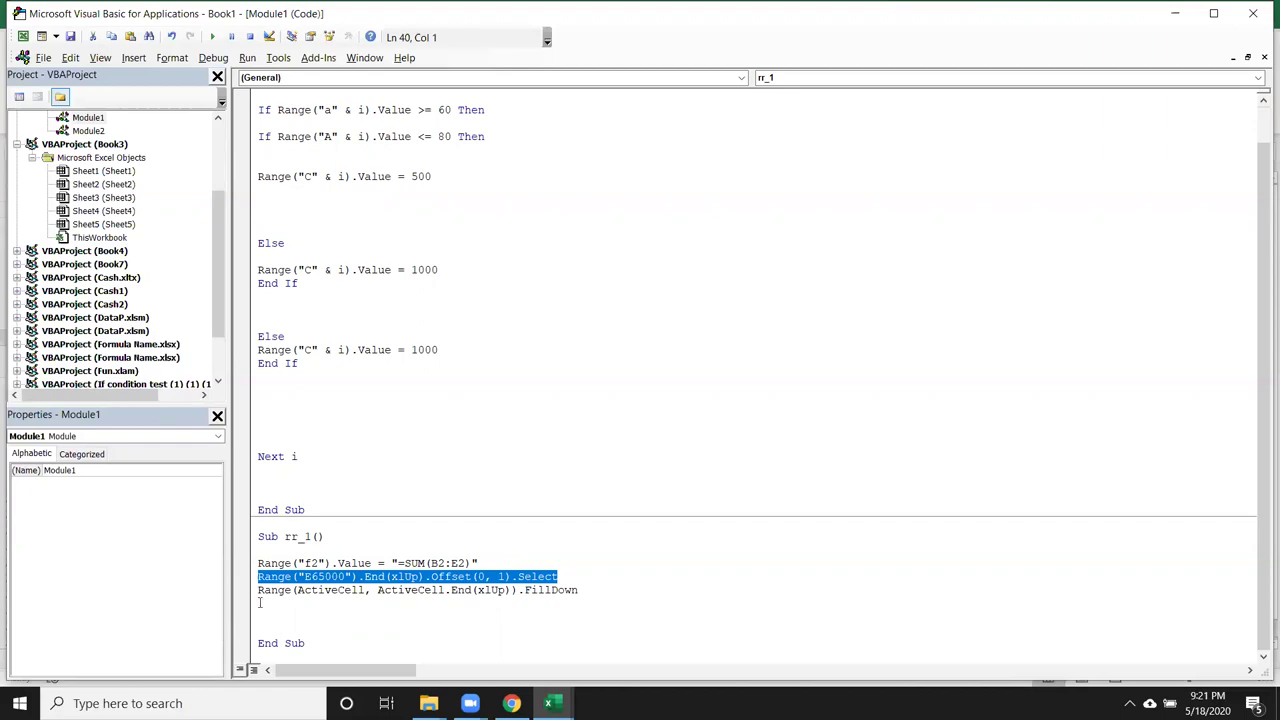
left_click(263, 590)
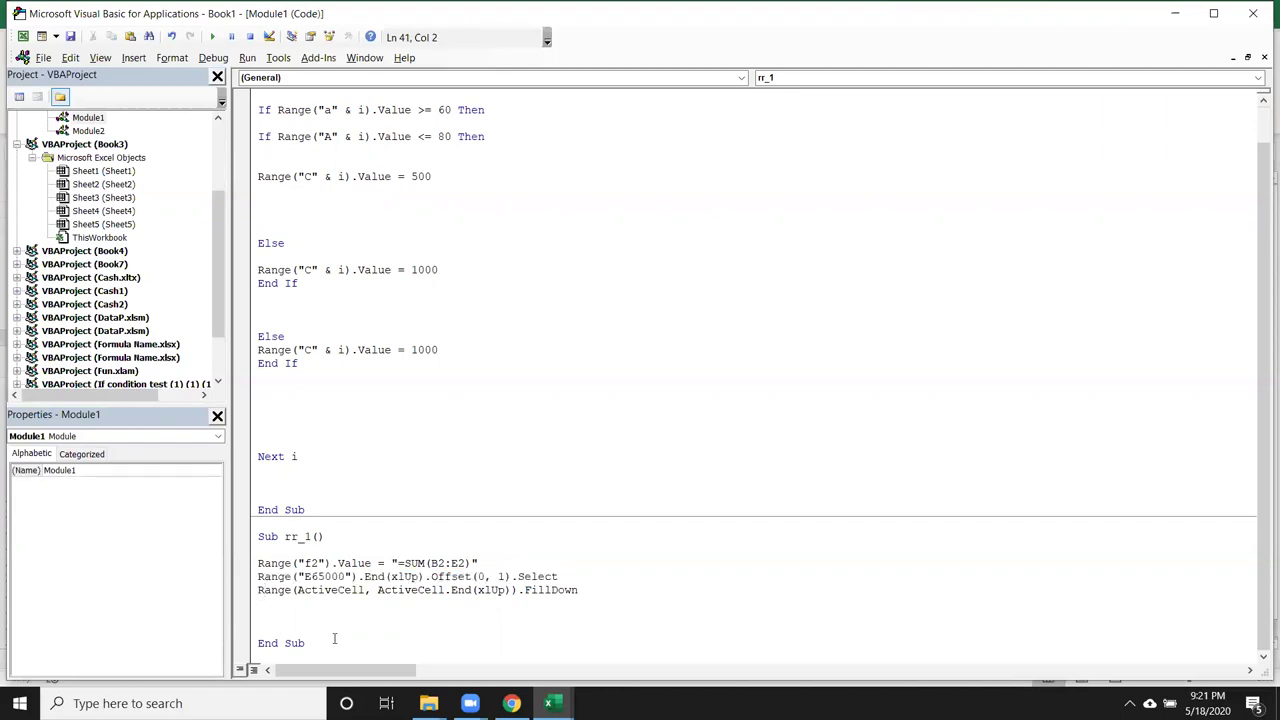
key("alt+F11")
key("ctrl+shift+Up")
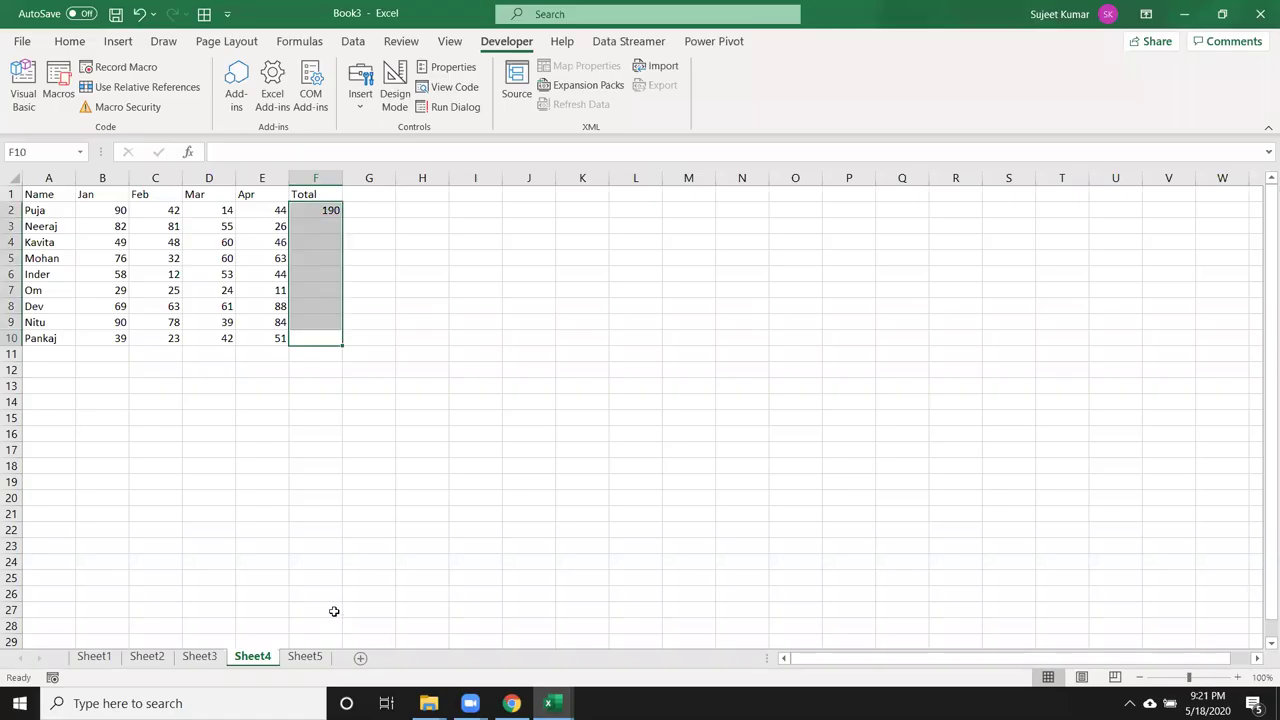
Fill the SUM formula down from F2 through F10 using Home > Fill > Down.
left_click(69, 41)
left_click(988, 87)
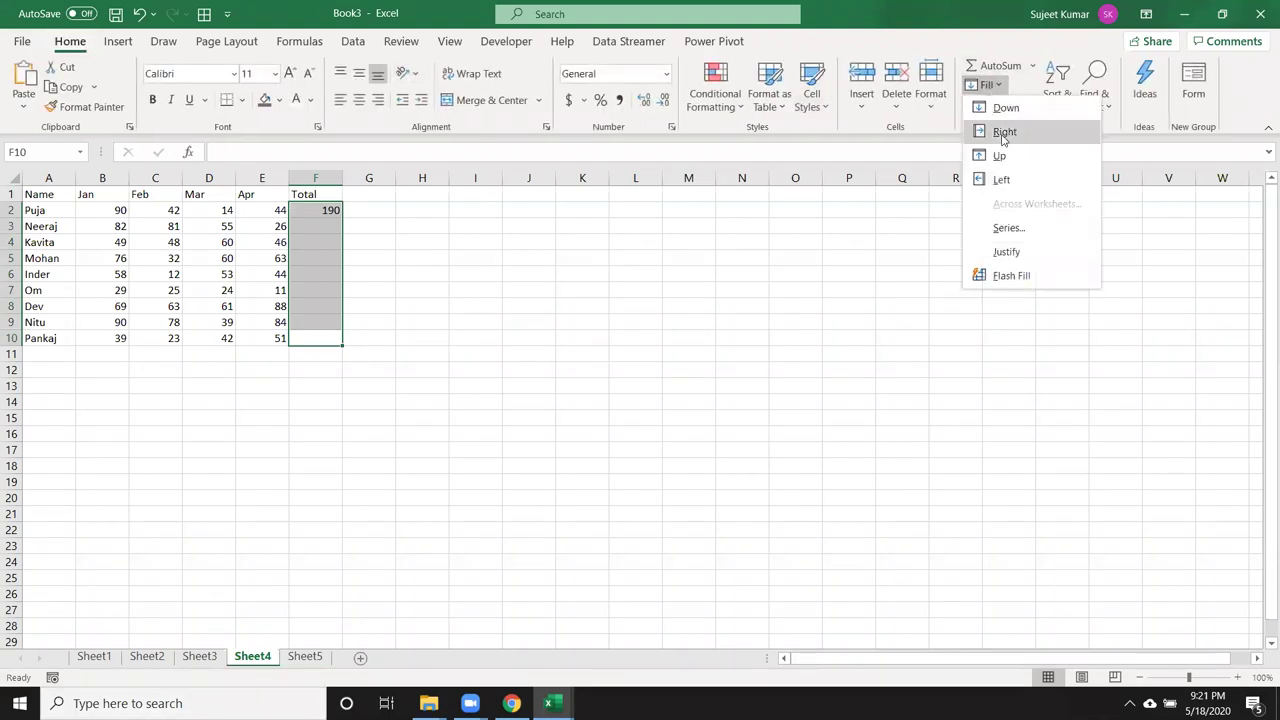
left_click(990, 105)
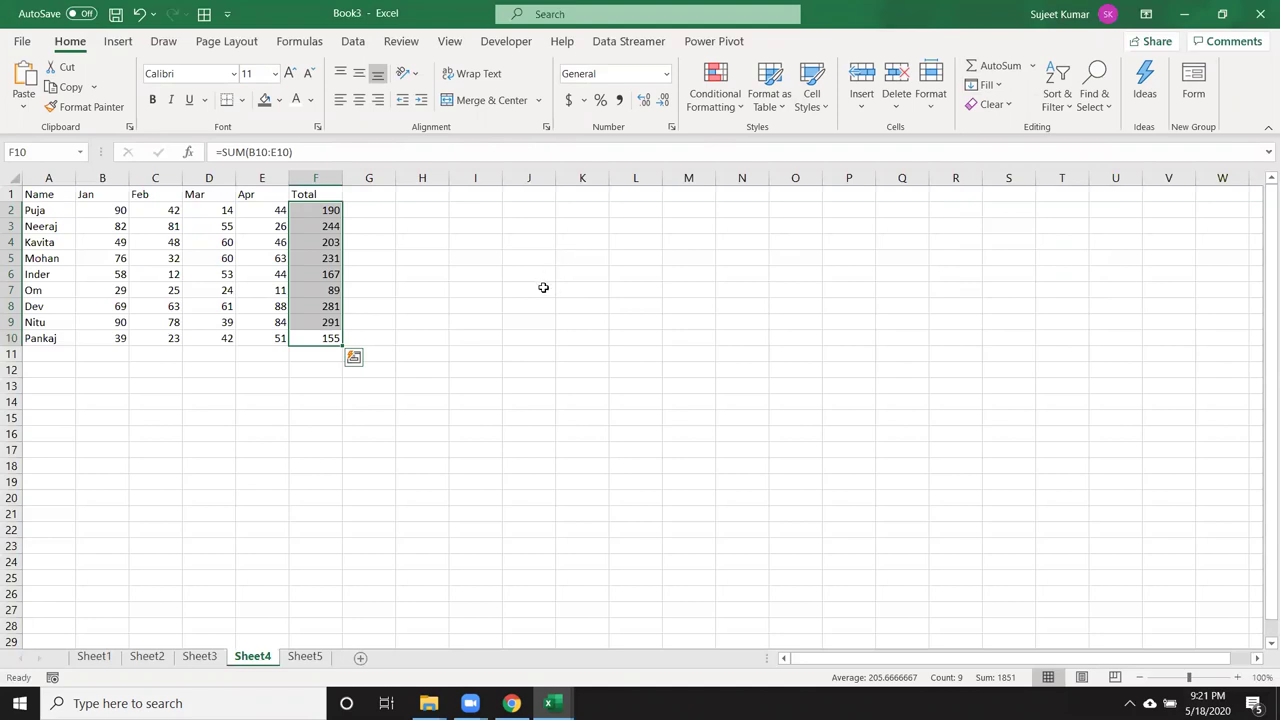
Review the full rr_1 macro code, then show the desktop.
key("alt+F11")
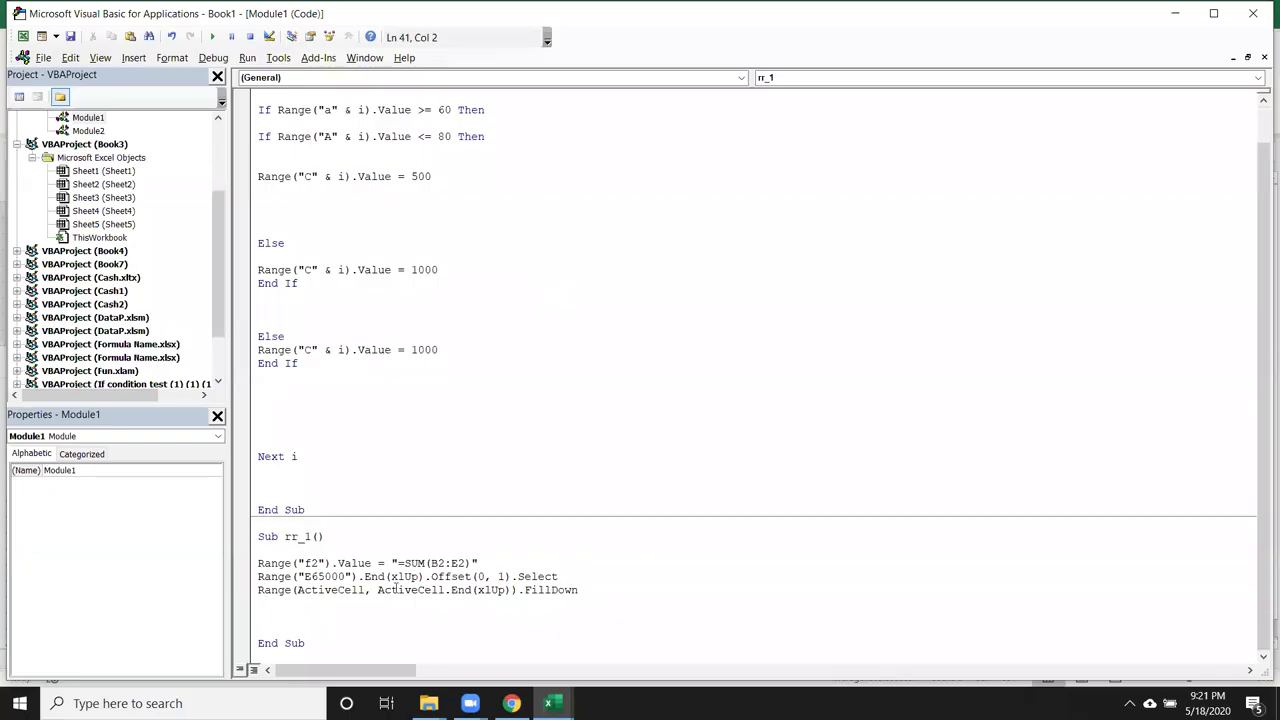
left_click_drag(370, 642, 258, 537)
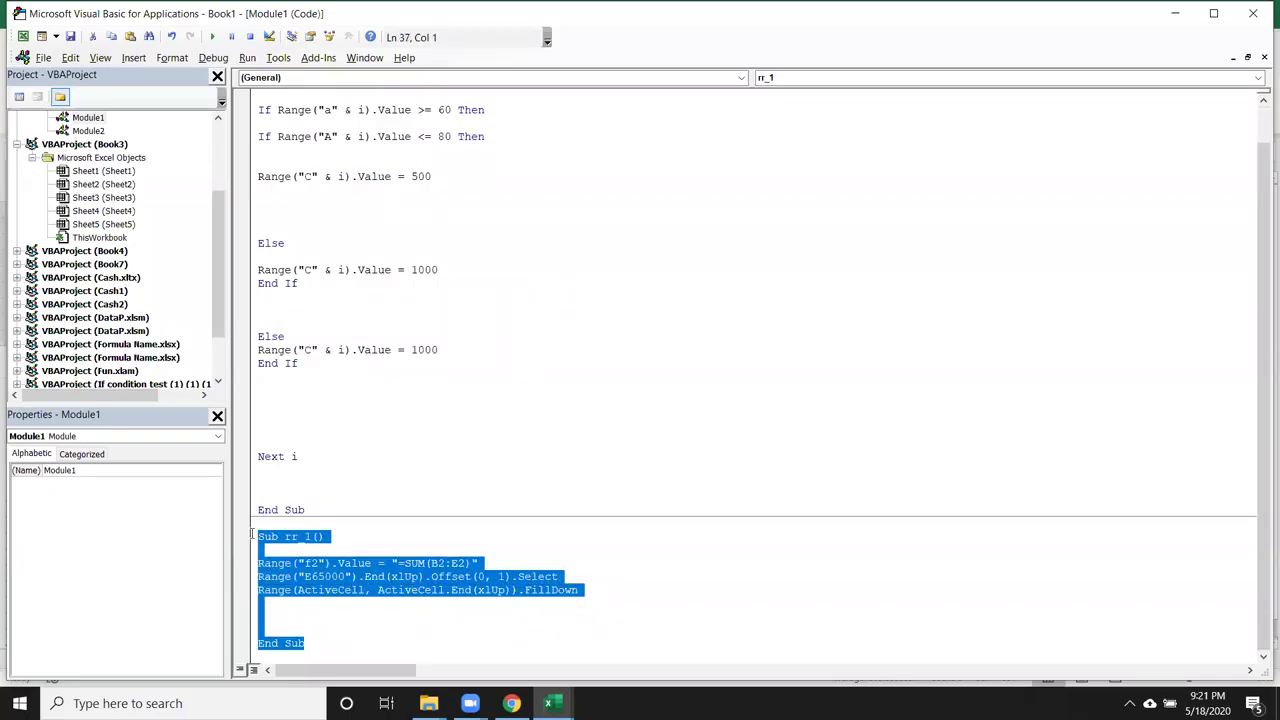
left_click(348, 630)
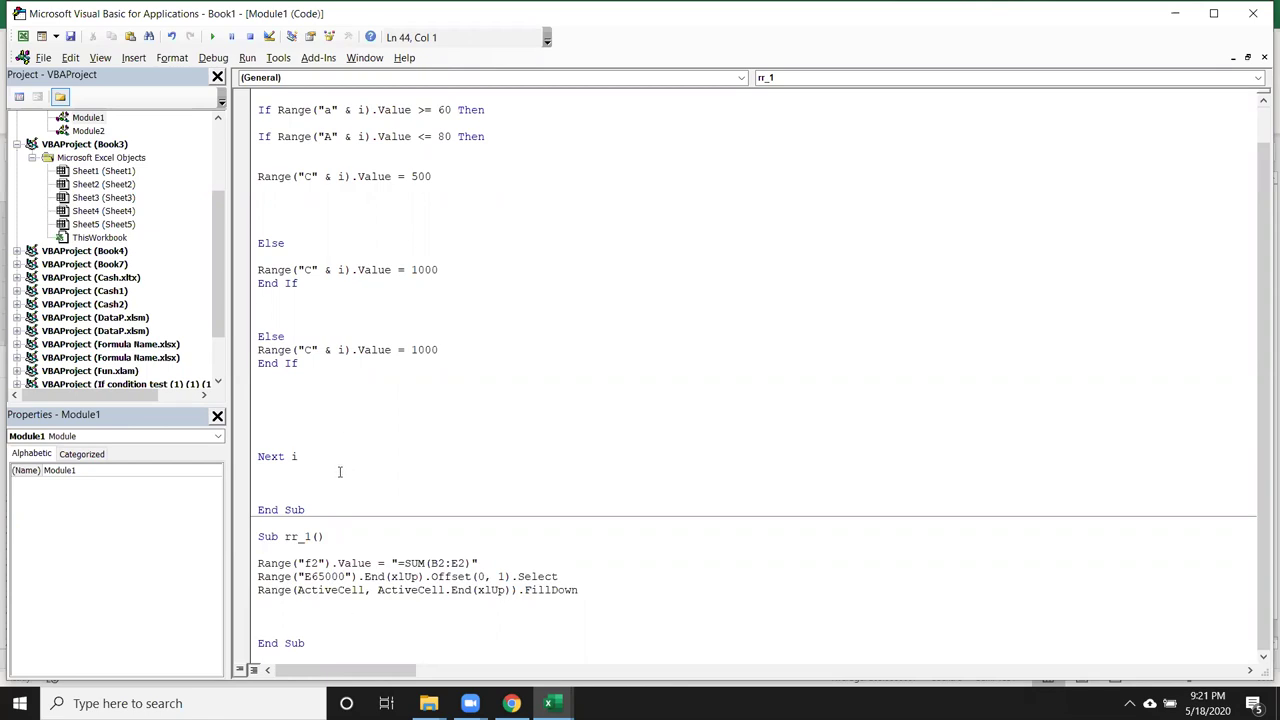
key("super+d")
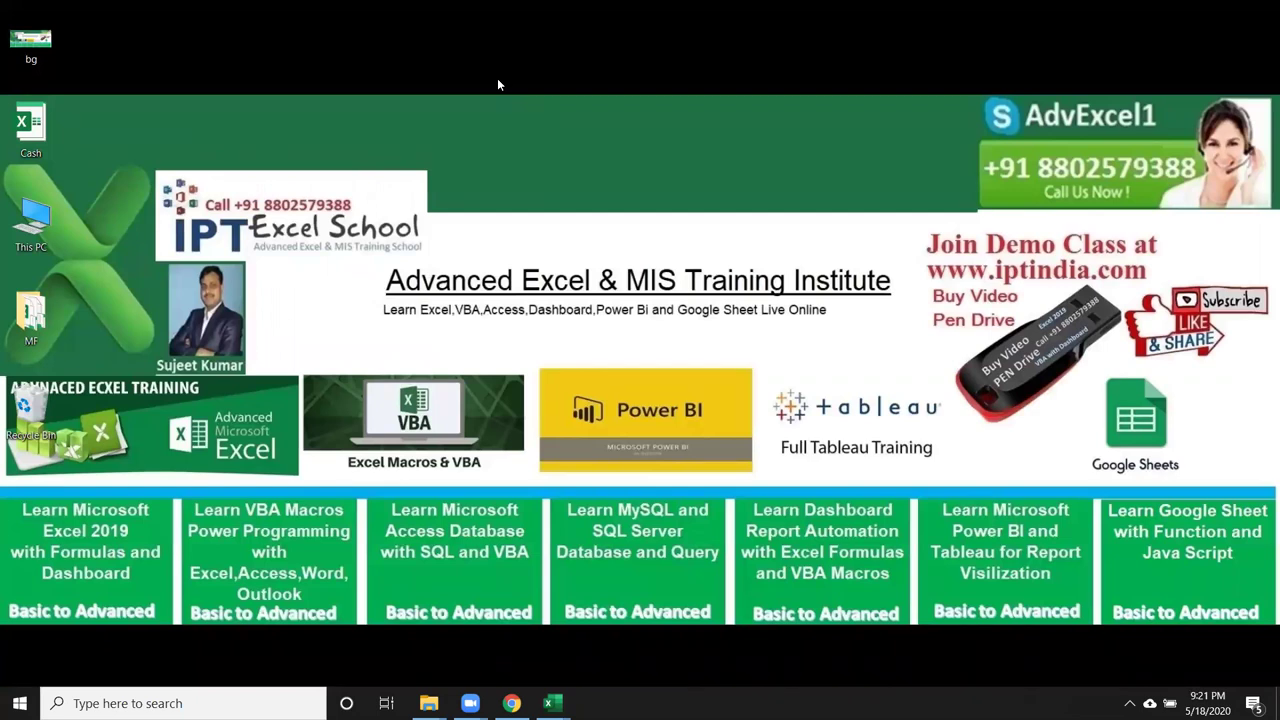